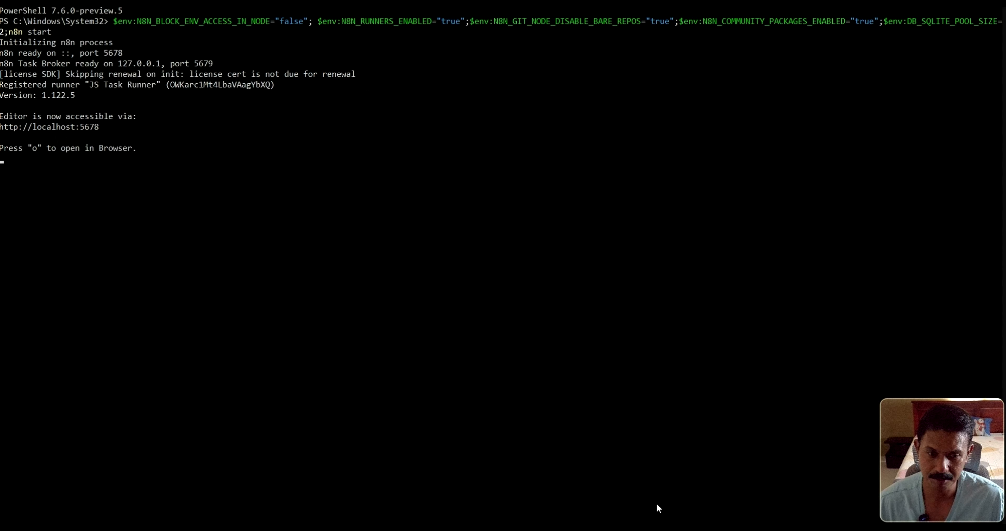
Open the running n8n instance's editor in the browser and highlight its local port in the address
{"action": "key", "text": "o"}
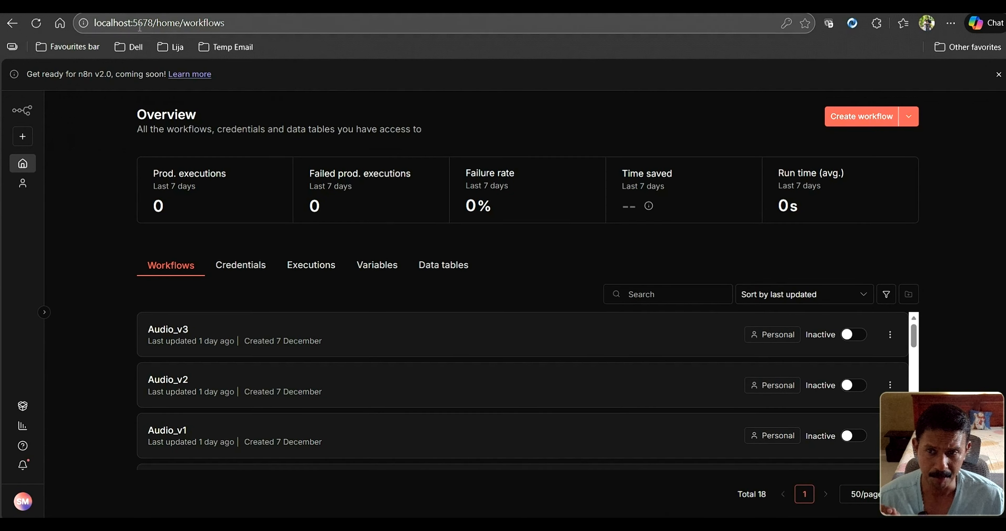
{"action": "left_click_drag", "start_coordinate": [132, 23], "coordinate": [154, 23]}
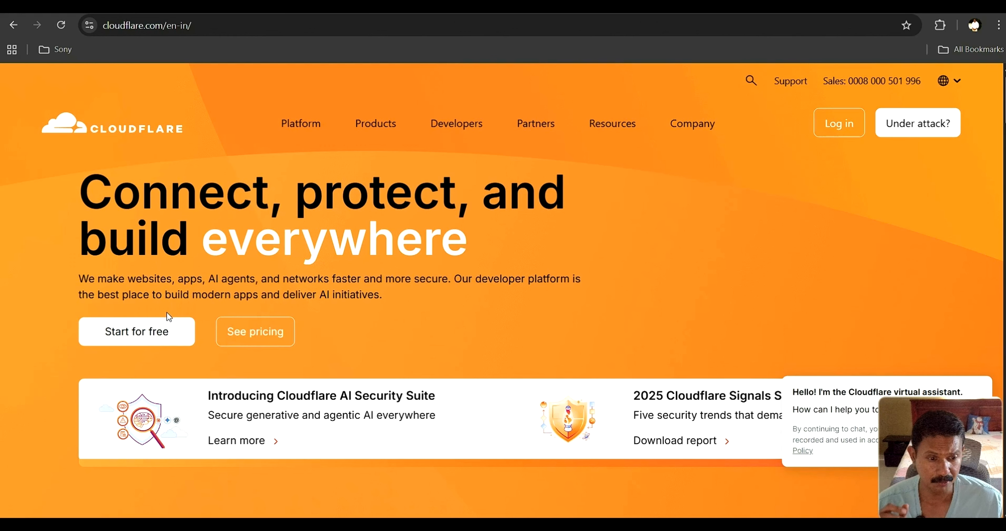
Open Cloudflare's free sign-up page and look through the account registration form
{"action": "left_click", "coordinate": [143, 342]}
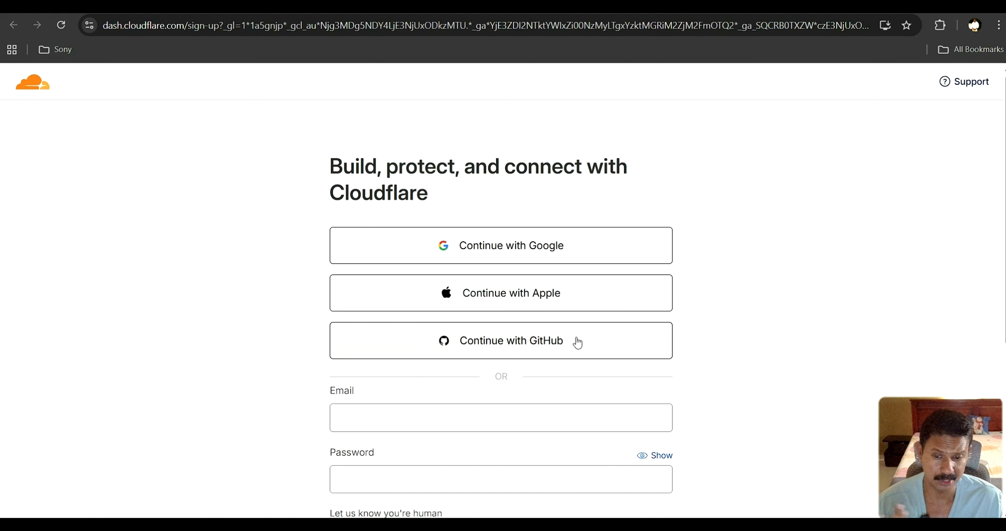
{"action": "scroll", "coordinate": [570, 308], "scroll_direction": "down", "scroll_amount": 2}
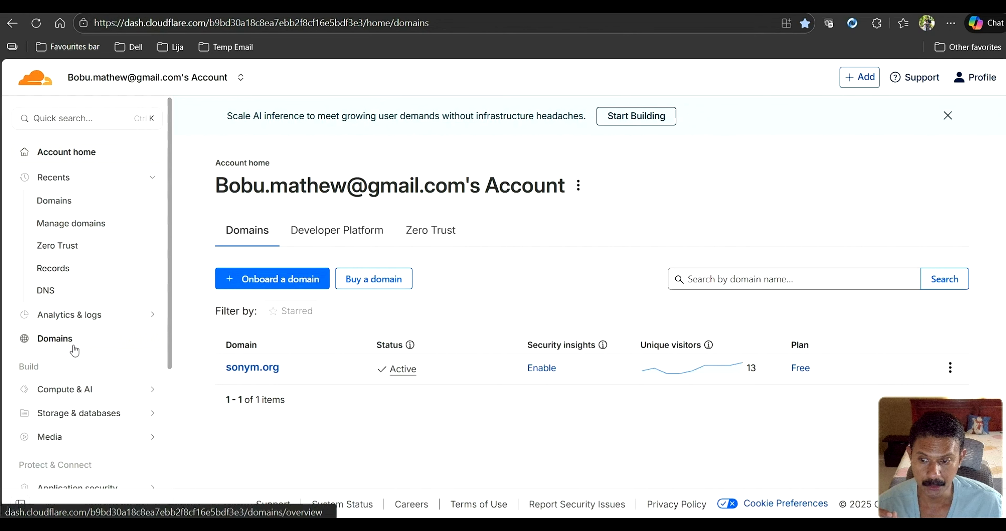
Open Cloudflare's domain purchase page from the domain management overview and search for the name tigerroar
{"action": "left_click", "coordinate": [51, 345]}
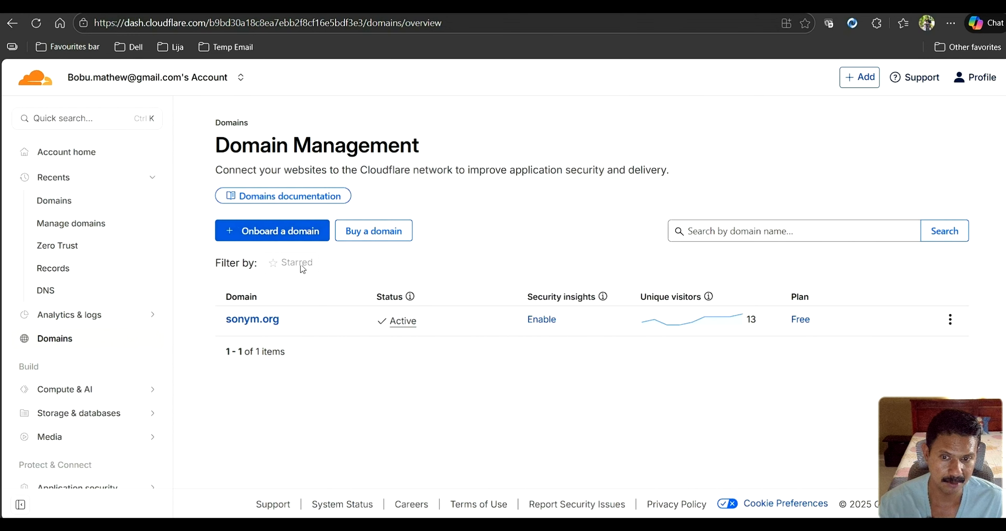
{"action": "left_click", "coordinate": [379, 236]}
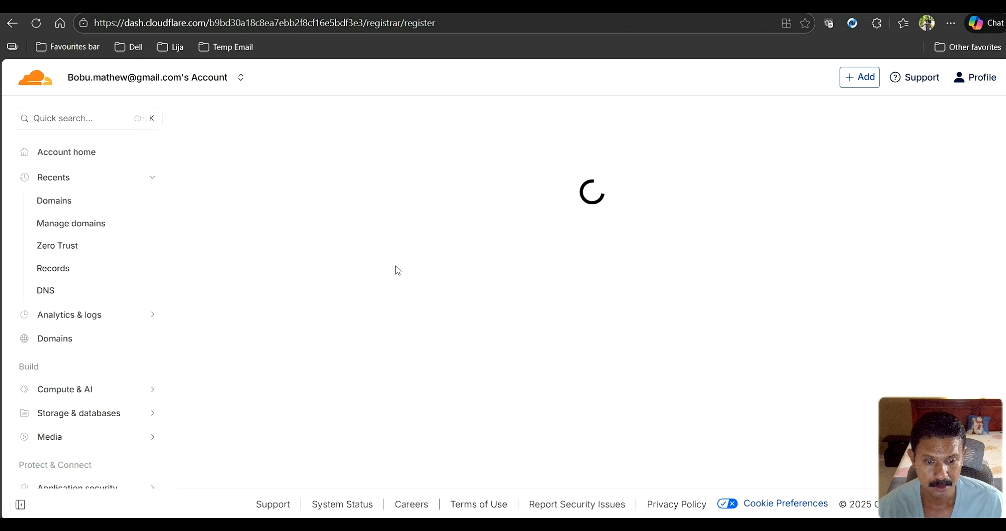
{"action": "left_click", "coordinate": [468, 227]}
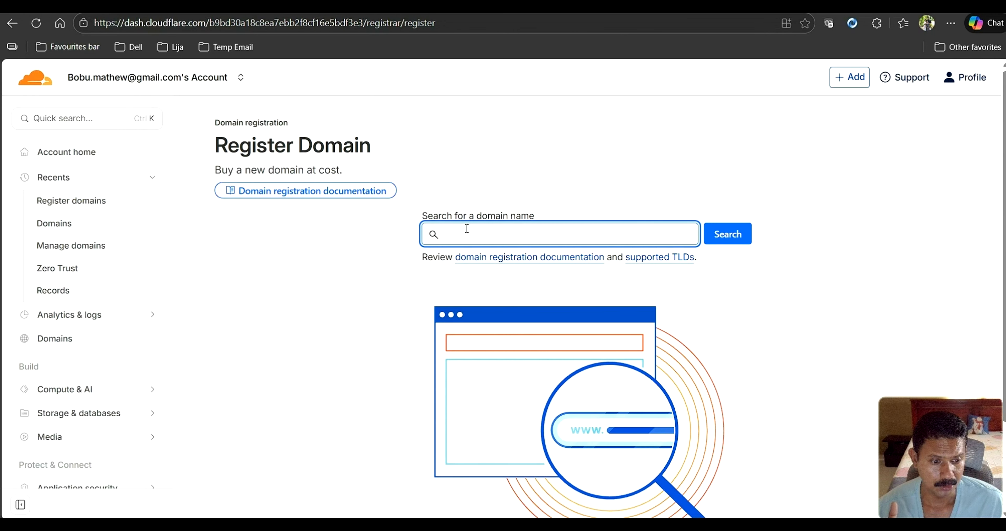
{"action": "left_click", "coordinate": [668, 500]}
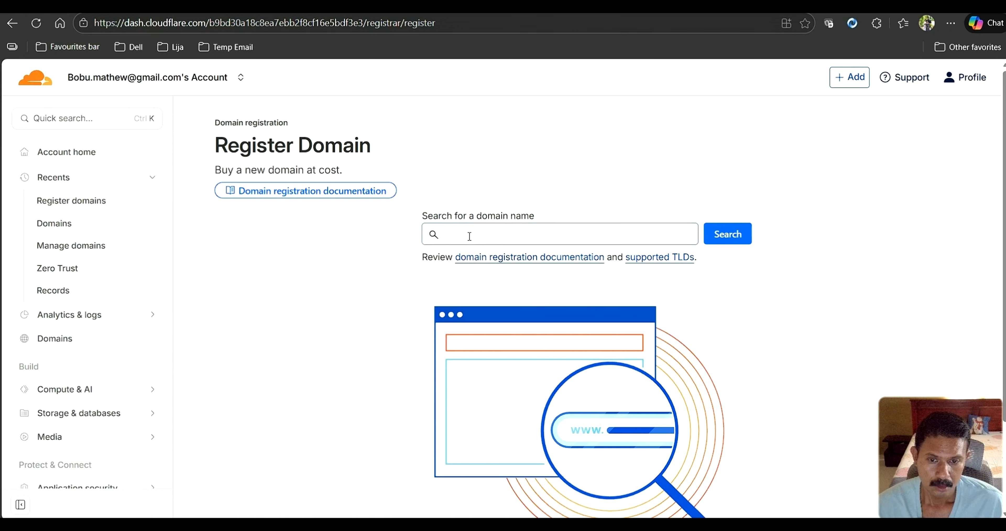
{"action": "left_click", "coordinate": [479, 238]}
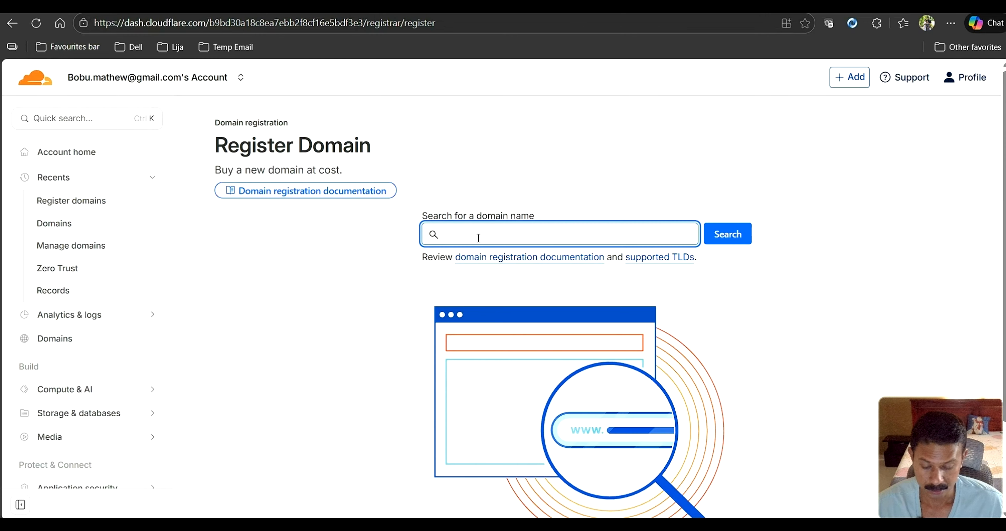
{"action": "type", "text": "tiger"}
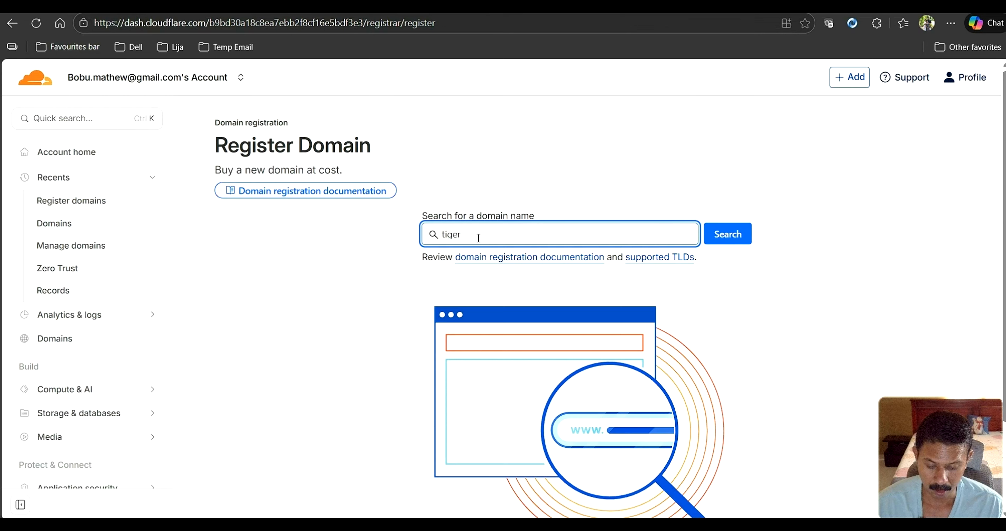
{"action": "type", "text": "roar"}
{"action": "left_click", "coordinate": [729, 237]}
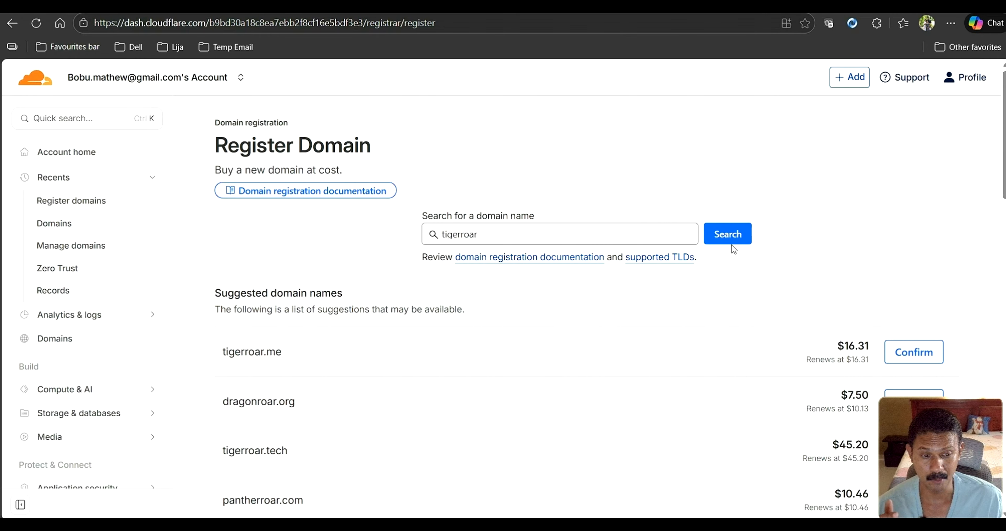
Review the registration checkout for the suggested domain dragonroar.org and return to the domains overview
{"action": "scroll", "coordinate": [802, 228], "scroll_direction": "down", "scroll_amount": 2}
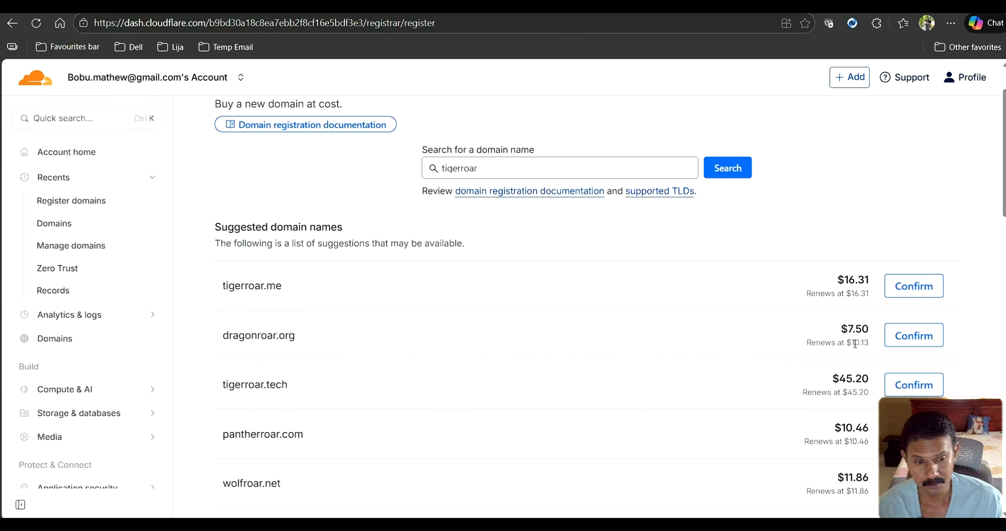
{"action": "left_click", "coordinate": [898, 341]}
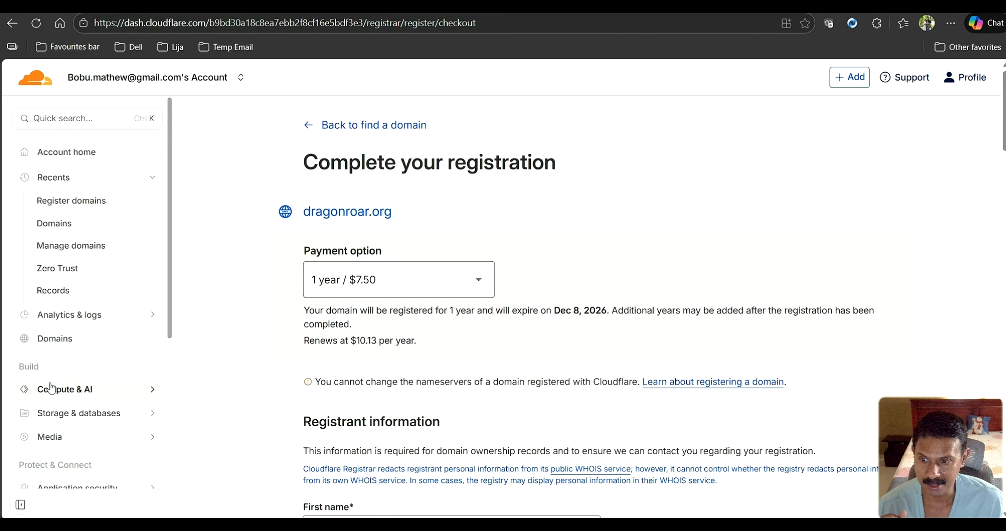
{"action": "left_click", "coordinate": [50, 343]}
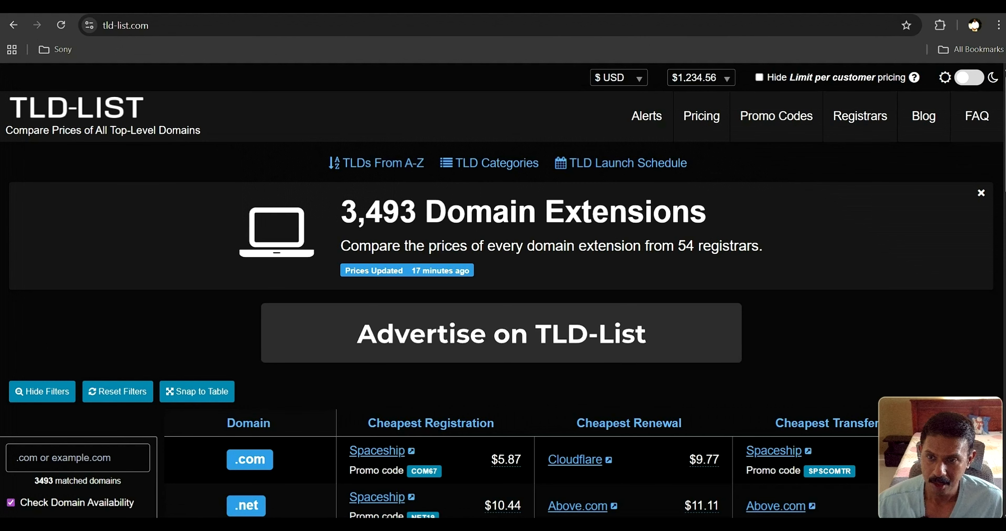
Check the availability of codezaddy across domain extensions on TLD-List, completing the human verification
{"action": "scroll", "coordinate": [151, 242], "scroll_direction": "down", "scroll_amount": 3}
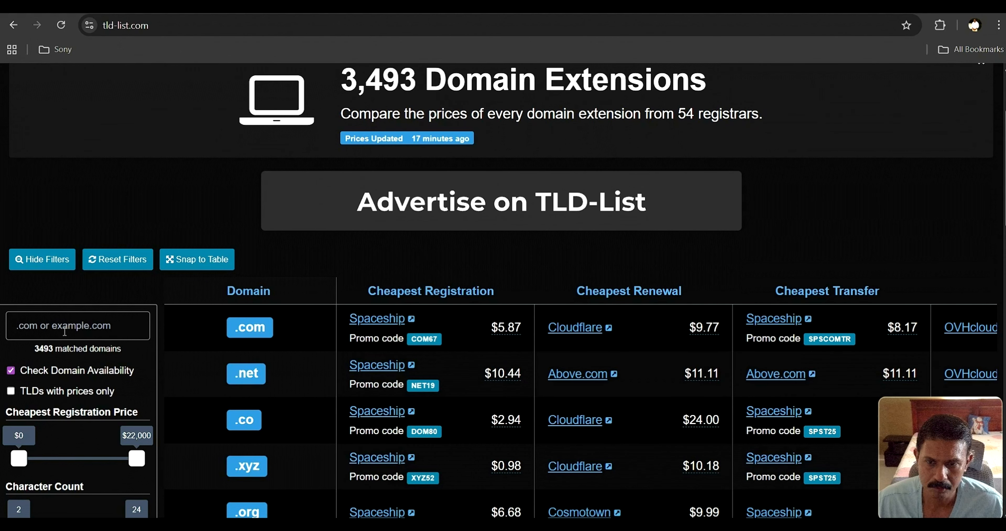
{"action": "type", "text": "code"}
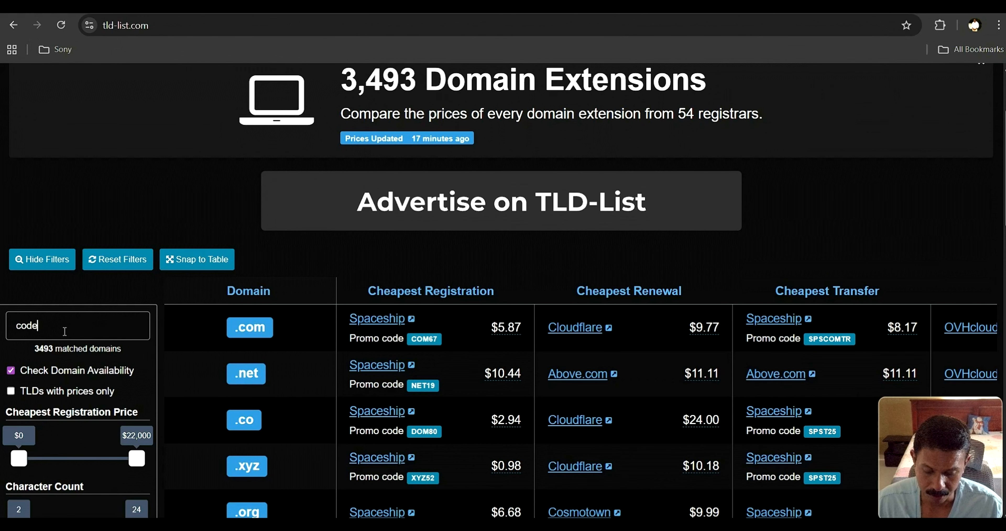
{"action": "type", "text": "zaddy"}
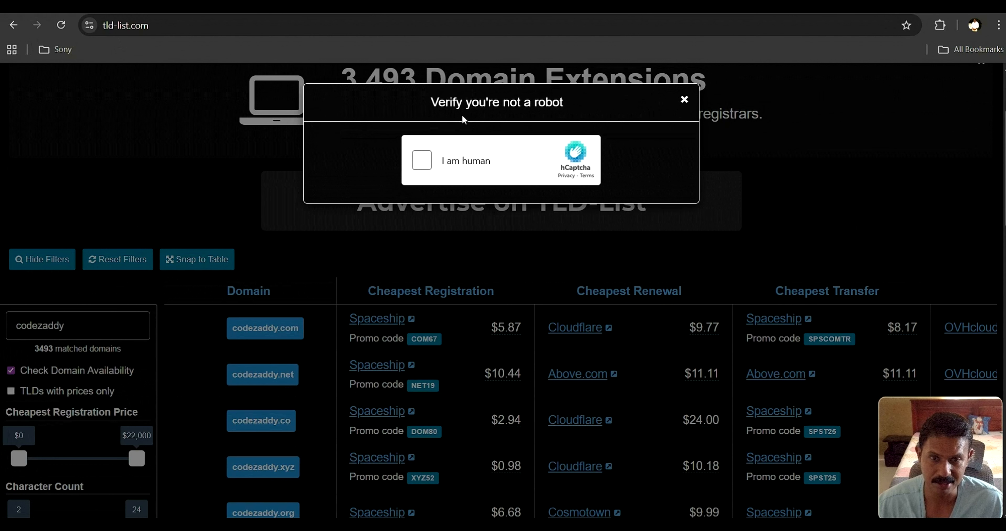
{"action": "left_click", "coordinate": [422, 160]}
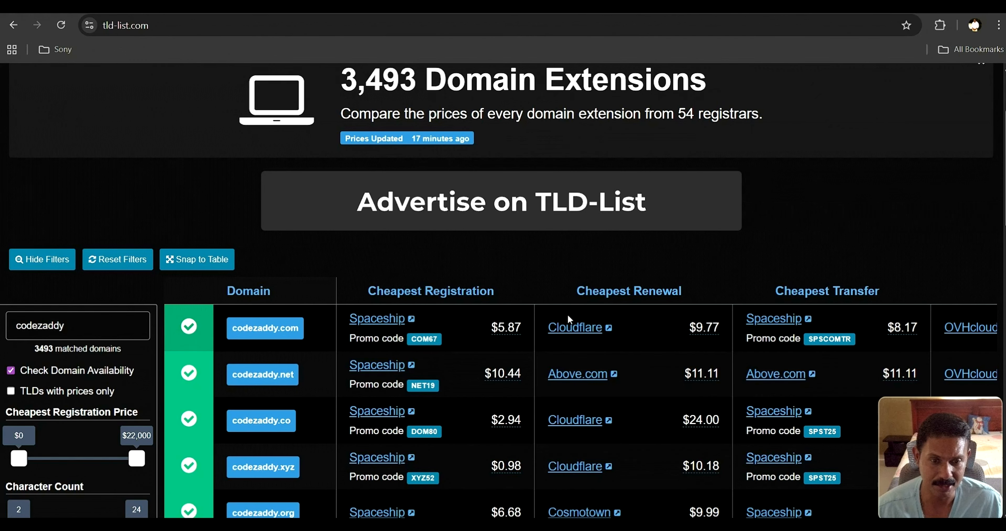
Compare the codezaddy domains' registration, renewal, transfer and three-year prices, plus WHOIS privacy and DNSSEC support
{"action": "scroll", "coordinate": [539, 274], "scroll_direction": "down", "scroll_amount": 2}
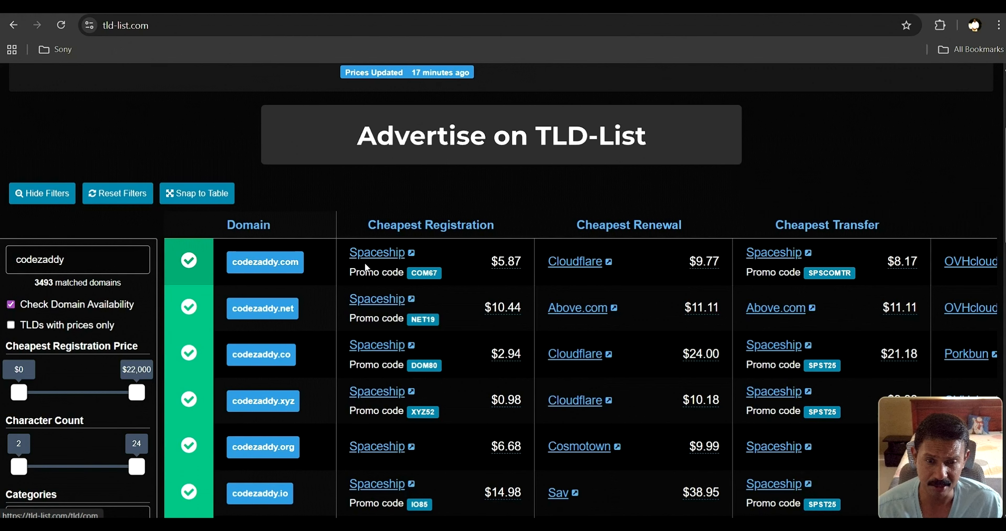
{"action": "mouse_move", "coordinate": [500, 263]}
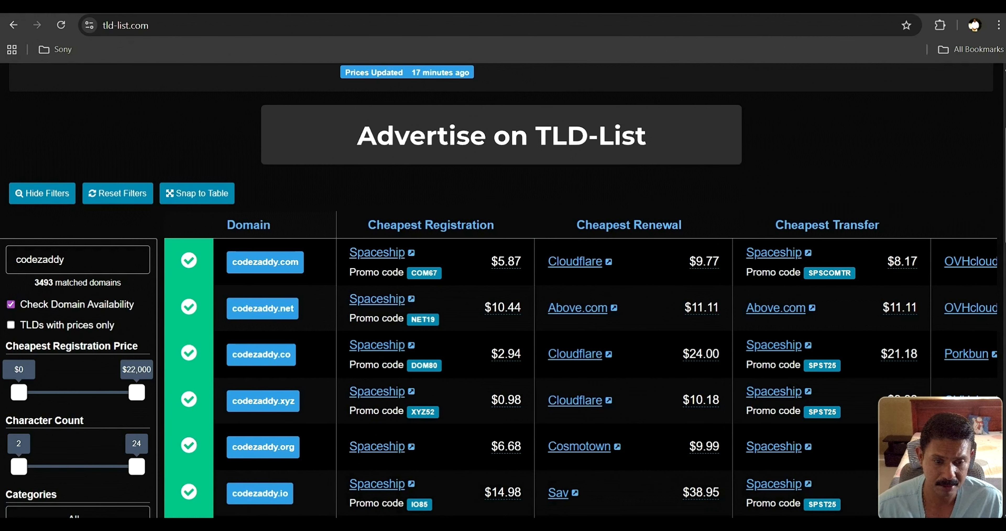
{"action": "scroll", "coordinate": [673, 512], "scroll_direction": "down", "scroll_amount": 2}
{"action": "left_click_drag", "start_coordinate": [551, 505], "coordinate": [776, 517]}
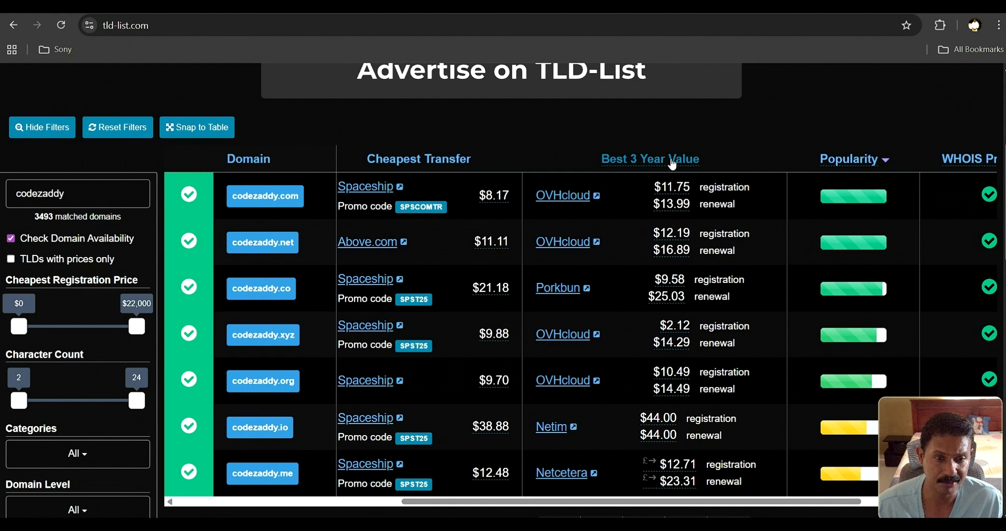
{"action": "mouse_move", "coordinate": [671, 164]}
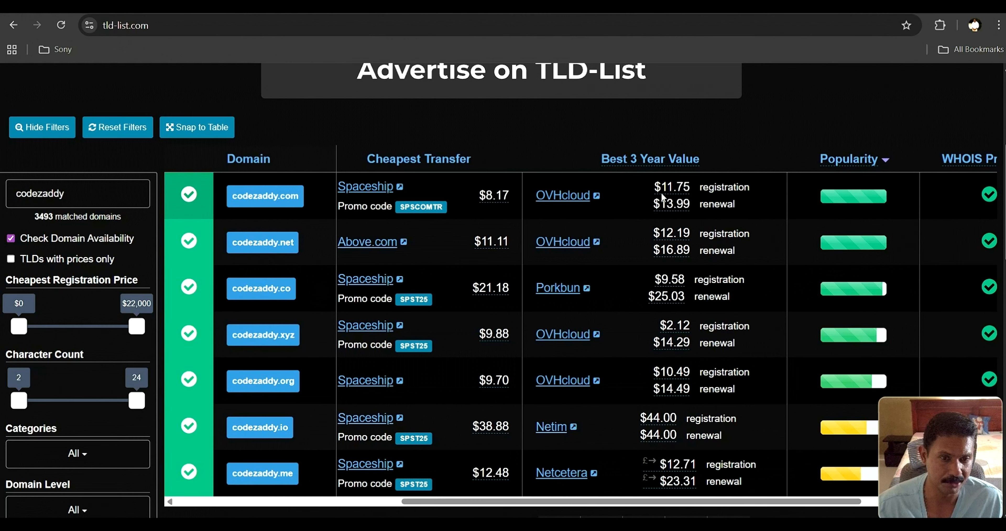
{"action": "mouse_move", "coordinate": [676, 195]}
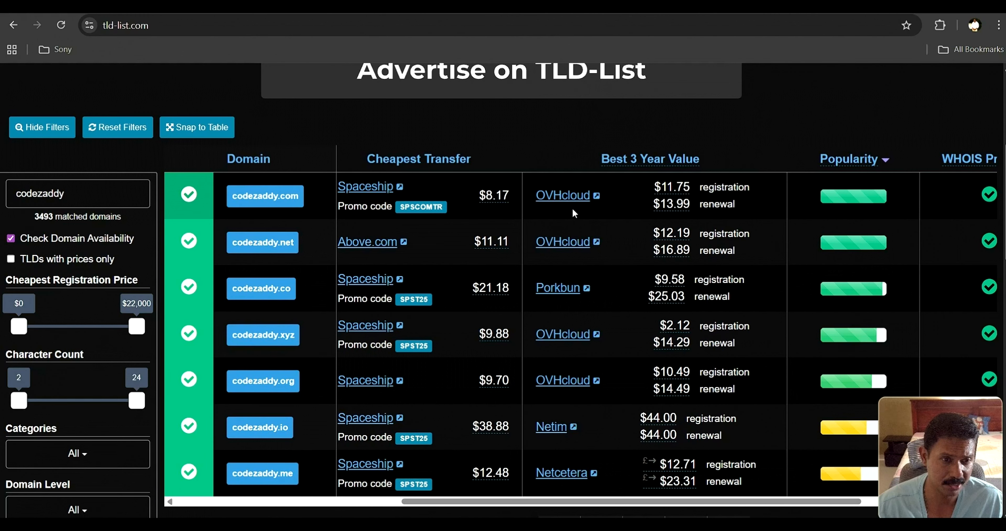
{"action": "left_click_drag", "start_coordinate": [596, 503], "coordinate": [758, 516]}
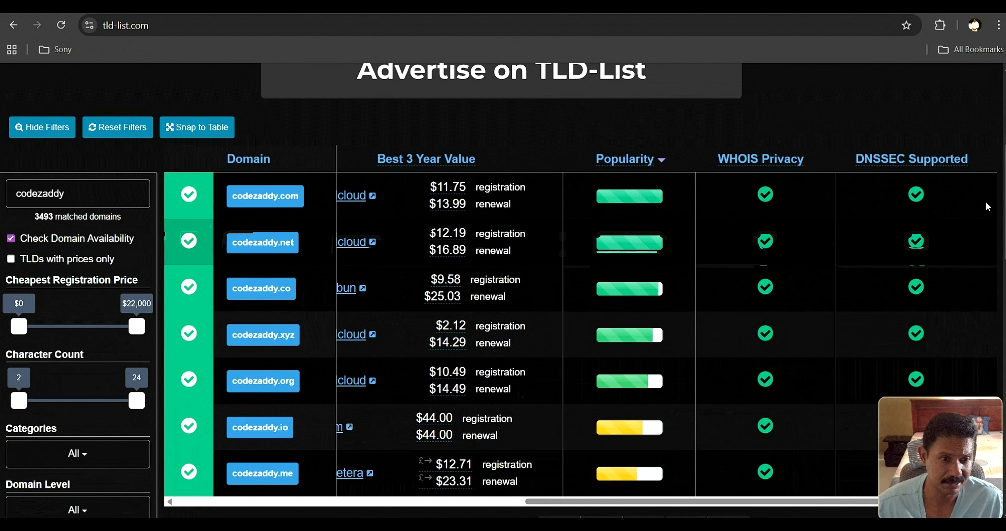
{"action": "mouse_move", "coordinate": [895, 169]}
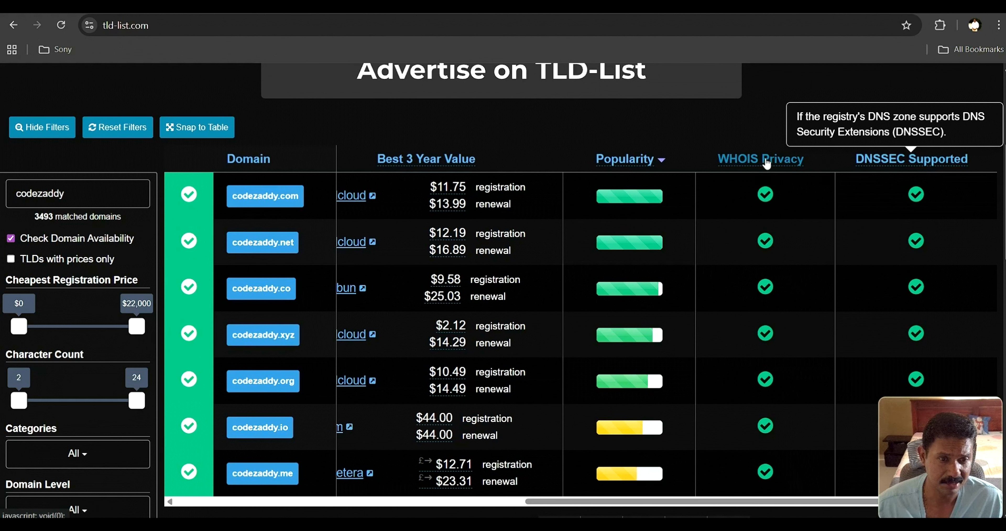
{"action": "scroll", "coordinate": [292, 204], "scroll_direction": "left", "scroll_amount": 10}
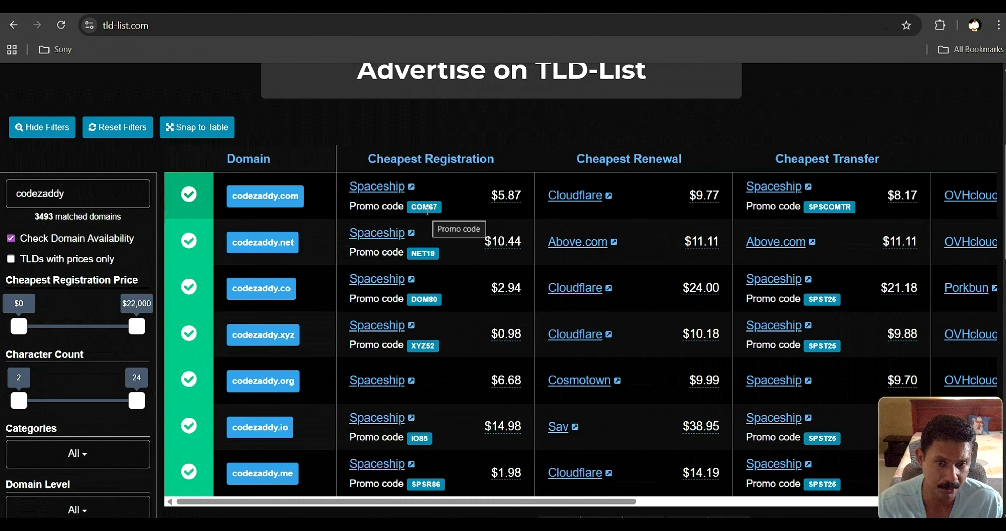
Open the Spaceship registrar from codezaddy.com's cheapest registration offer, view its account options and switch to the Edge window showing Launchpad
{"action": "left_click", "coordinate": [386, 191]}
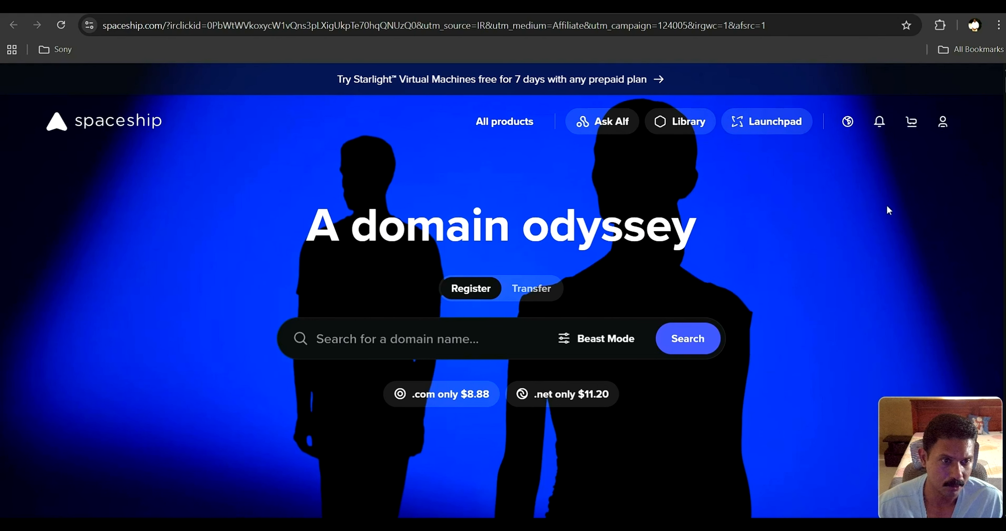
{"action": "left_click", "coordinate": [942, 125]}
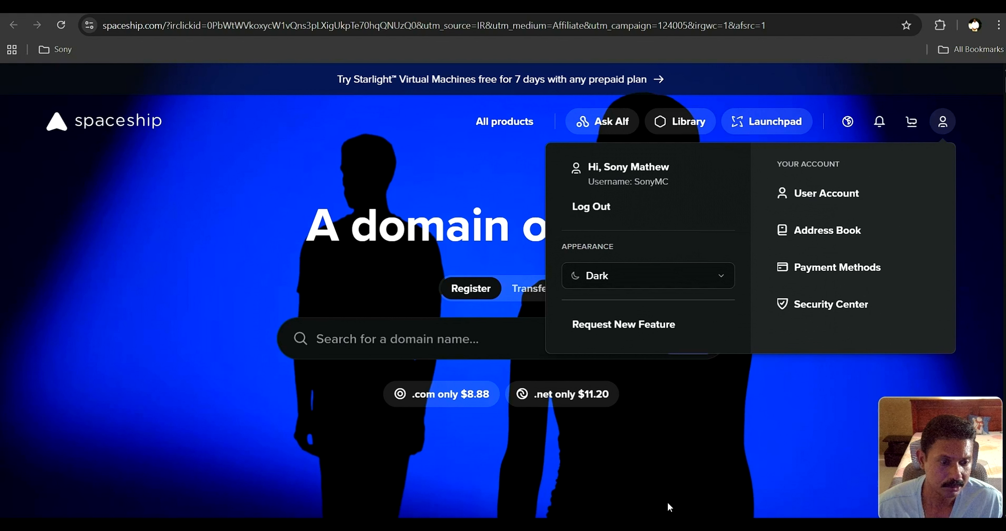
{"action": "key", "text": "alt+Tab"}
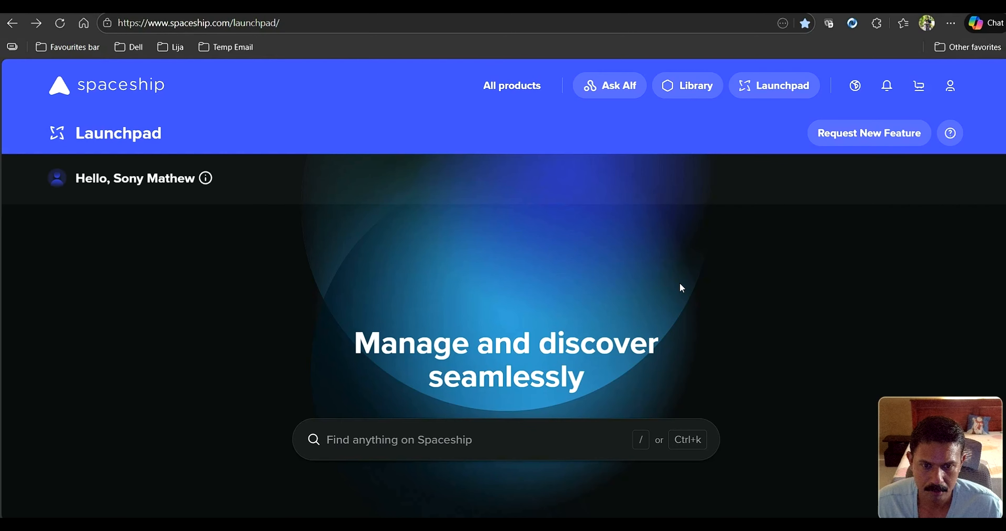
Open Spaceship's domain name search, look up codezaddy.com and review the suggested alternatives
{"action": "left_click", "coordinate": [516, 96]}
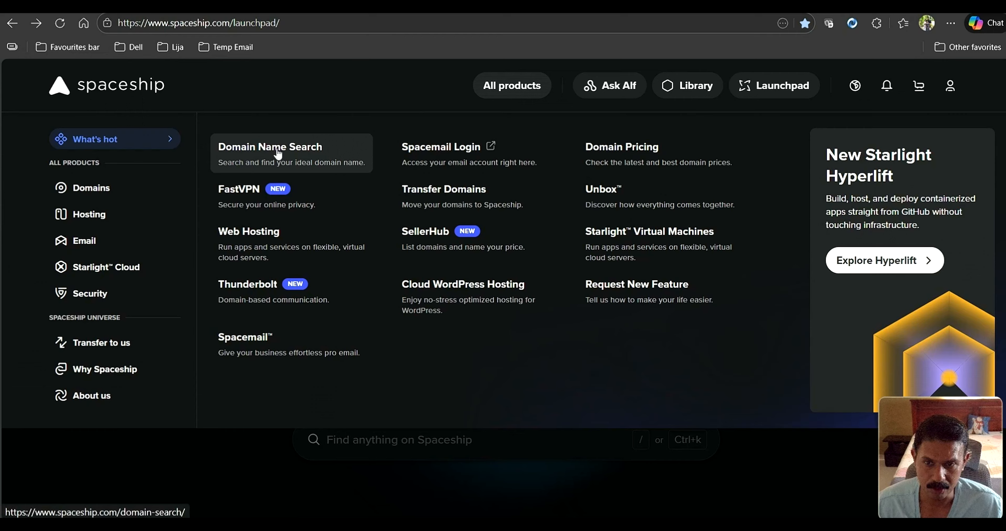
{"action": "left_click", "coordinate": [276, 153]}
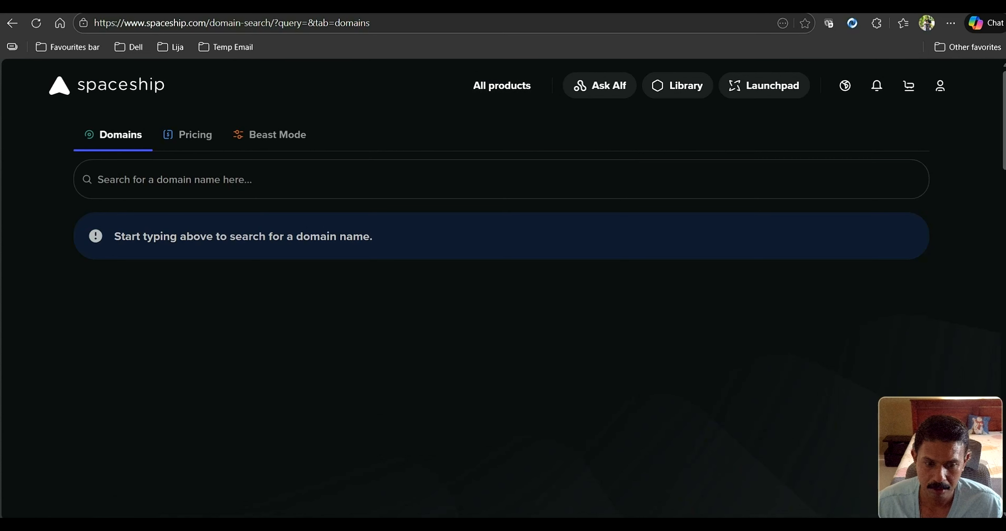
{"action": "left_click", "coordinate": [181, 176]}
{"action": "type", "text": "c"}
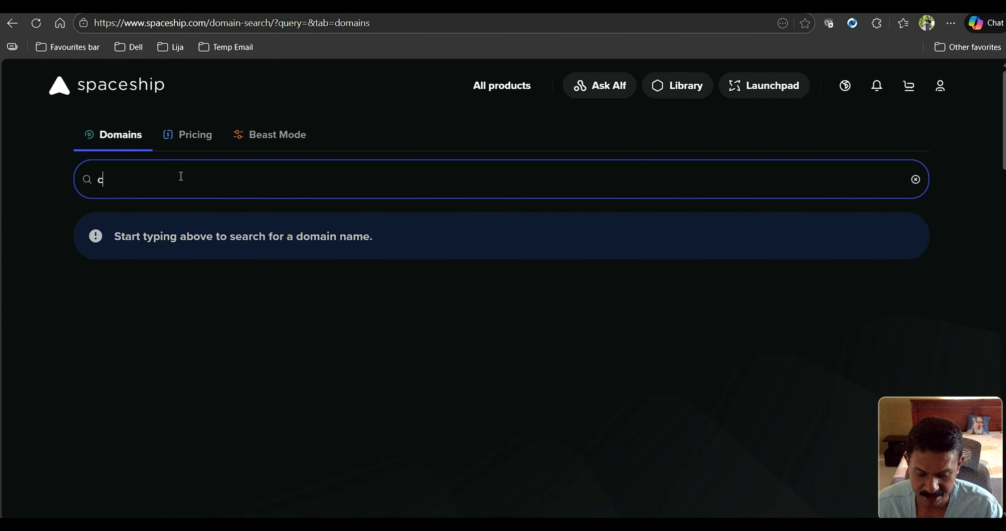
{"action": "type", "text": "odeza"}
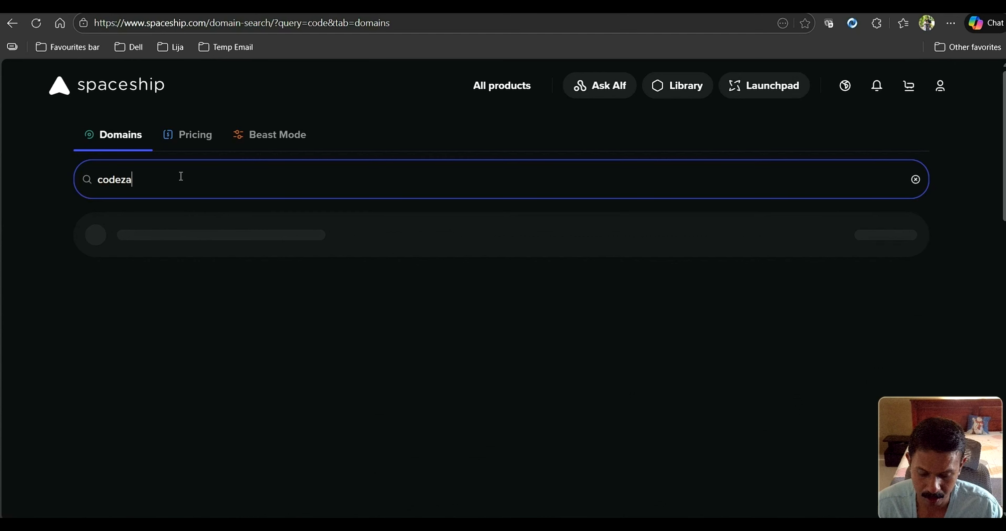
{"action": "type", "text": "ddy.com"}
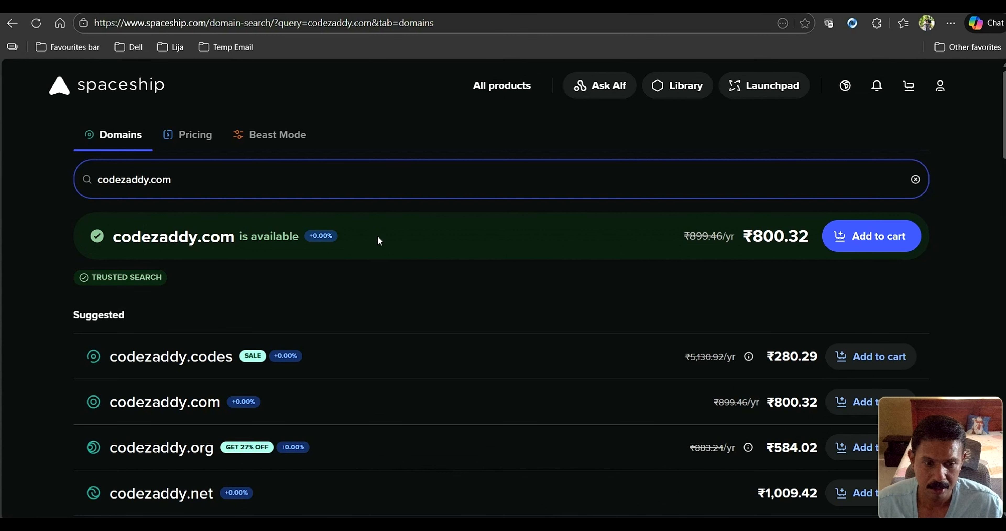
{"action": "scroll", "coordinate": [373, 266], "scroll_direction": "down", "scroll_amount": 2}
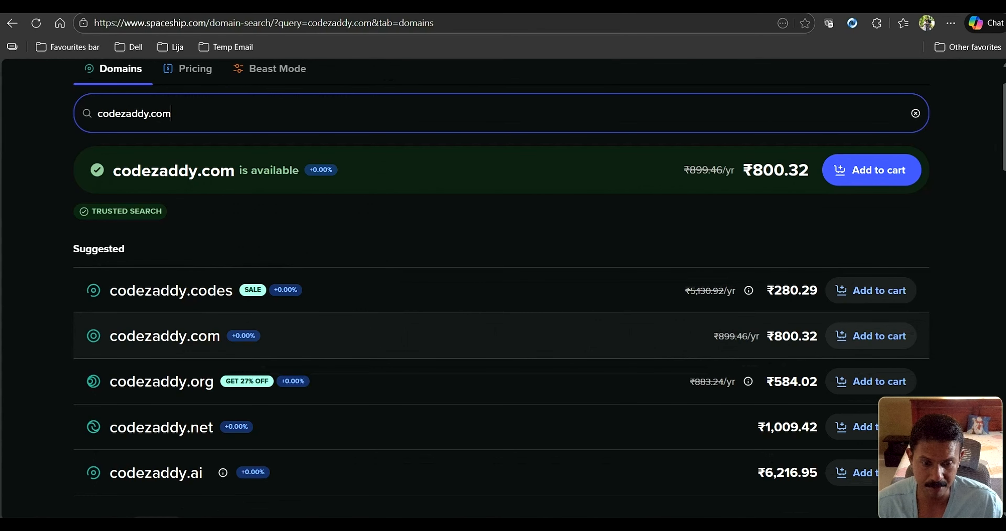
Compare Spaceship's codezaddy.com price with the cheapest registration offer and promo code listed on TLD-List
{"action": "mouse_move", "coordinate": [748, 381]}
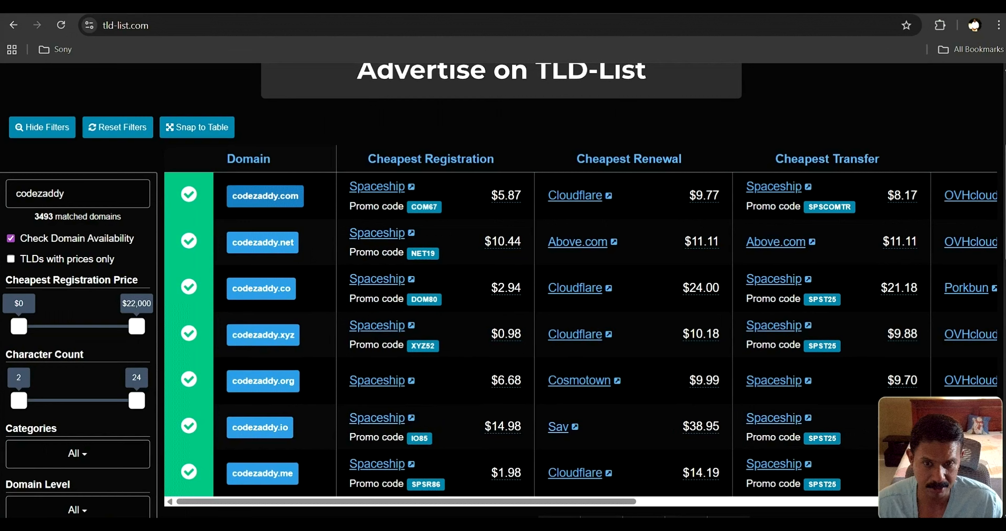
{"action": "mouse_move", "coordinate": [504, 198]}
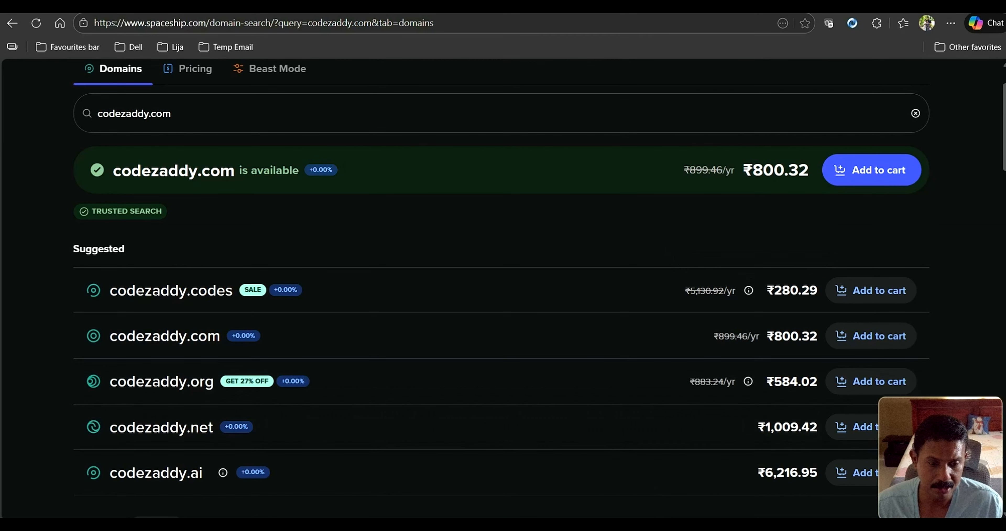
{"action": "left_click", "coordinate": [663, 525]}
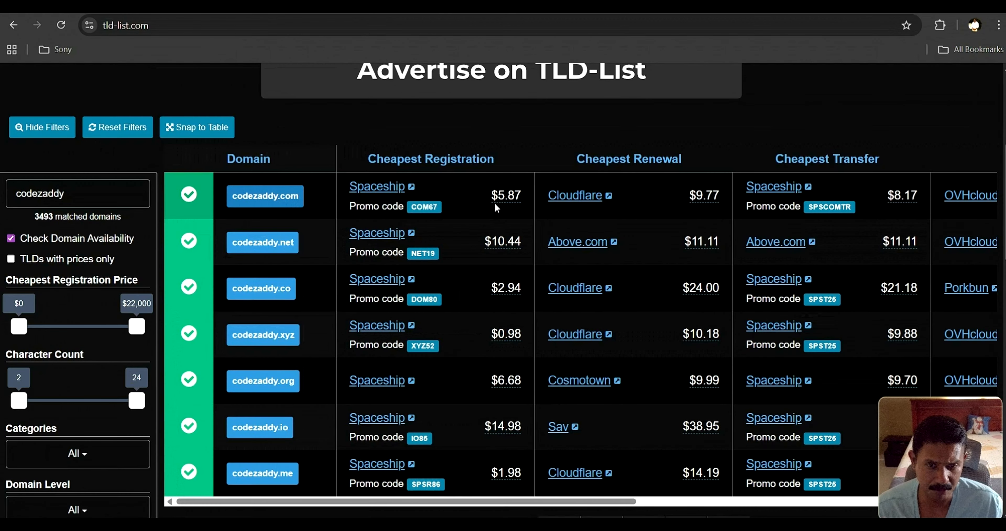
{"action": "mouse_move", "coordinate": [503, 201]}
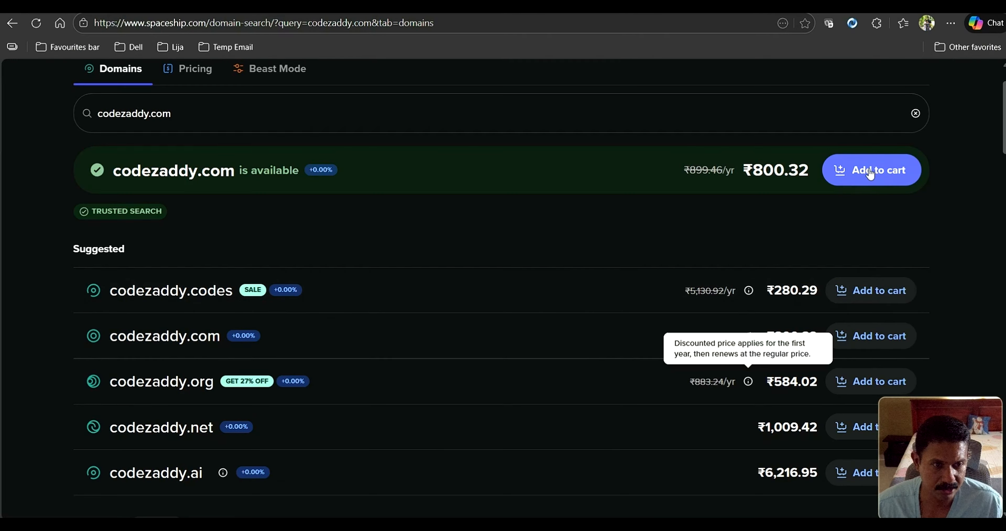
Add codezaddy.com to the Spaceship cart, hide the add-on suggestions and continue to the order summary
{"action": "left_click", "coordinate": [874, 167]}
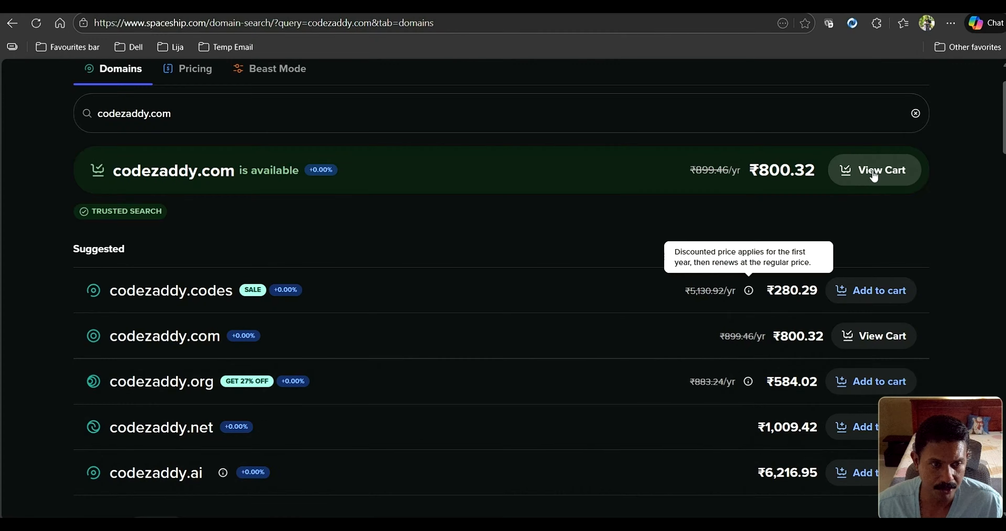
{"action": "left_click", "coordinate": [871, 178]}
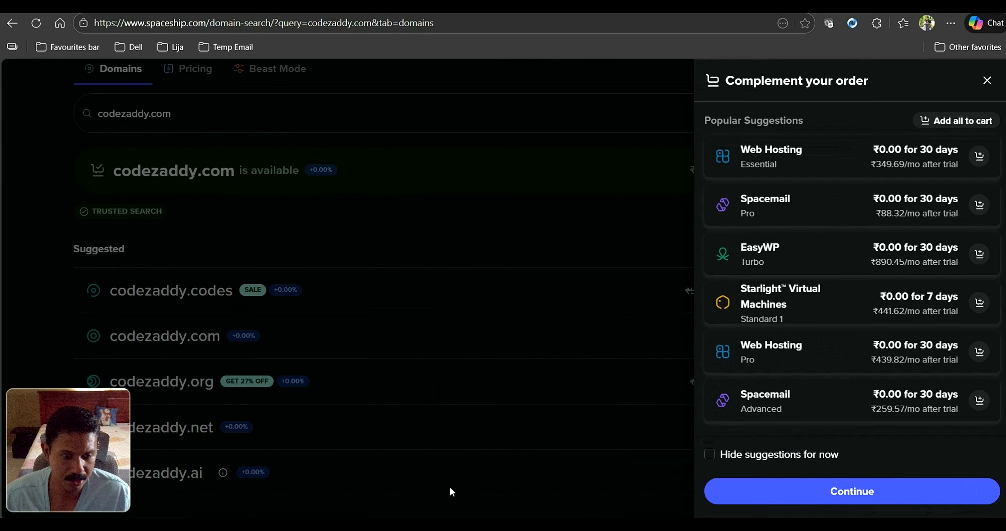
{"action": "left_click", "coordinate": [712, 457]}
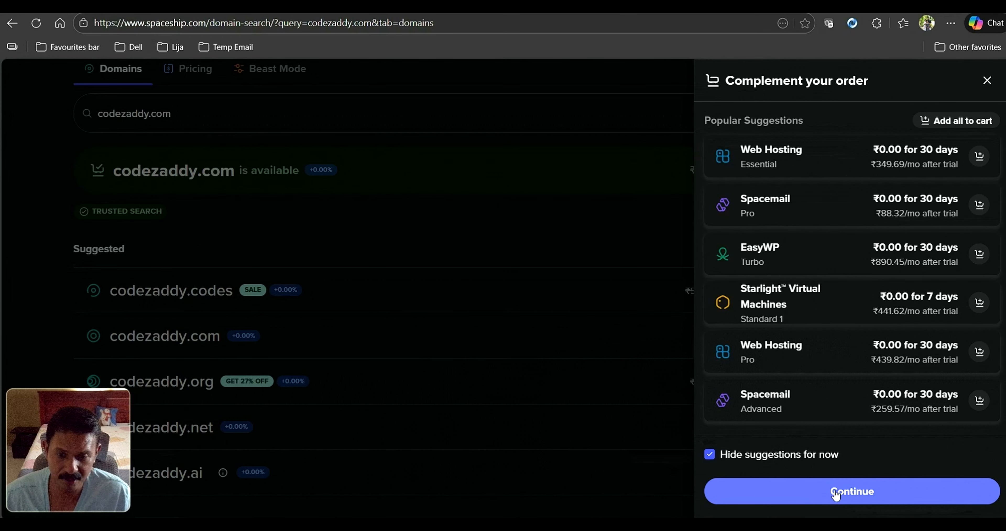
{"action": "left_click", "coordinate": [820, 491]}
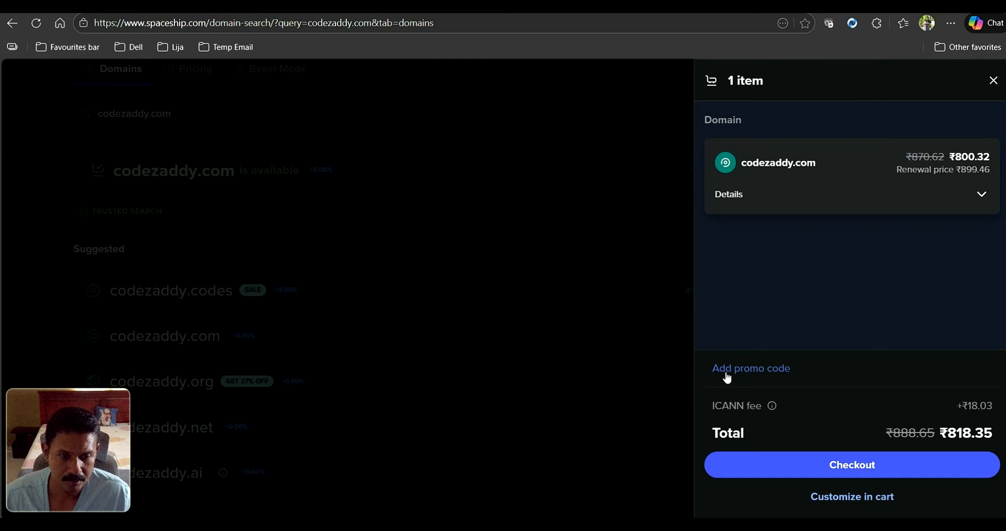
Apply the promo code COM67 to the codezaddy.com order
{"action": "left_click", "coordinate": [725, 367]}
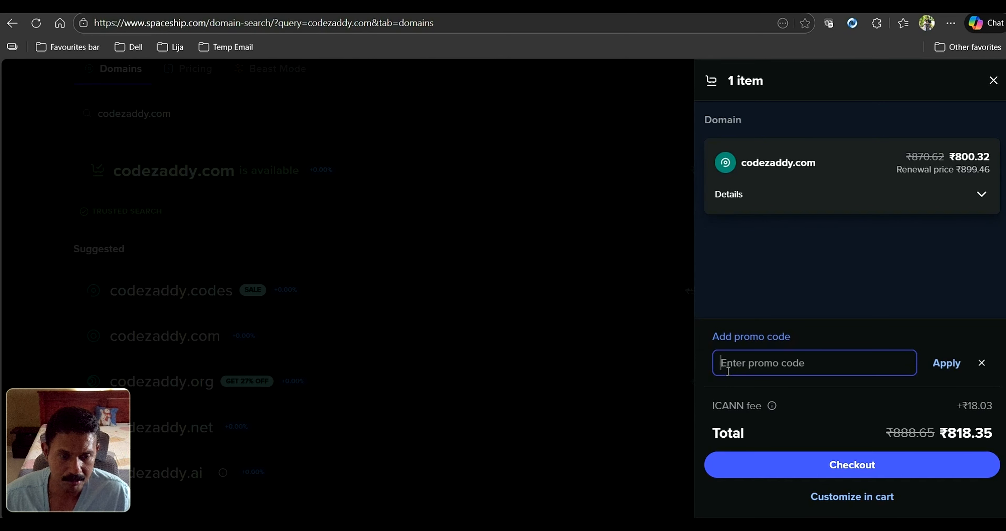
{"action": "type", "text": "COM"}
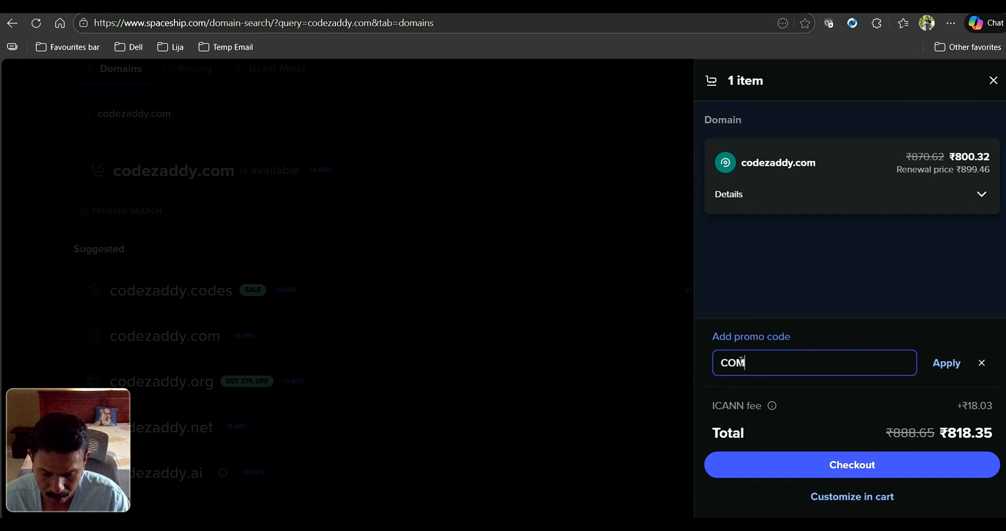
{"action": "type", "text": "67"}
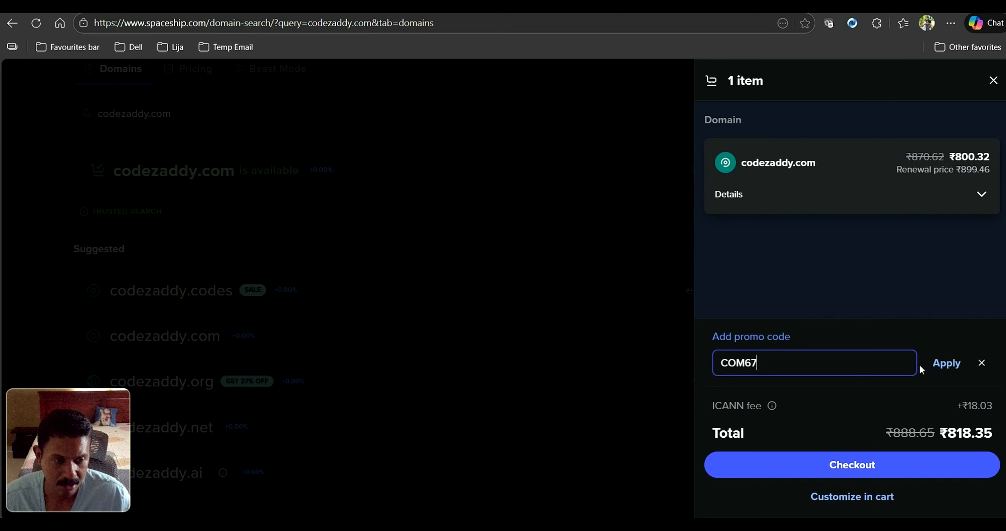
{"action": "left_click", "coordinate": [941, 369]}
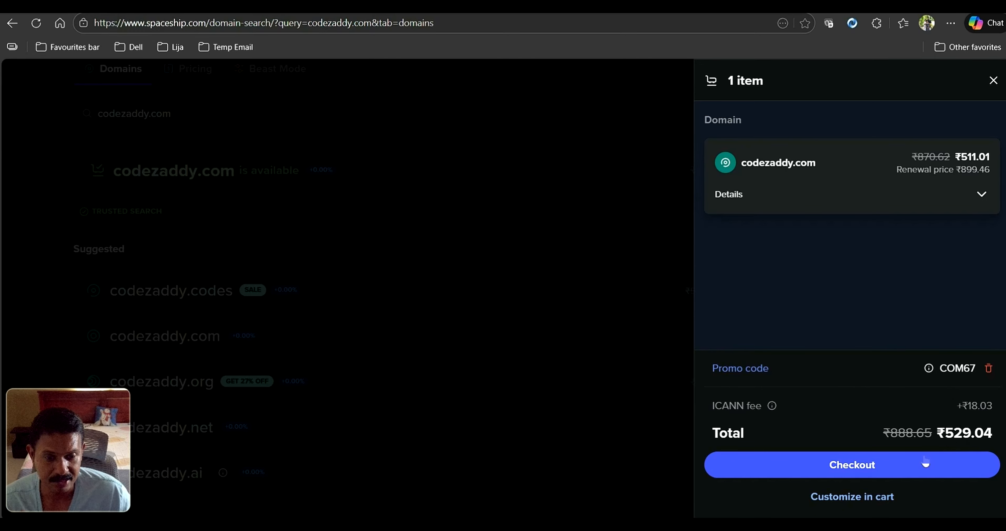
{"action": "left_click", "coordinate": [646, 493]}
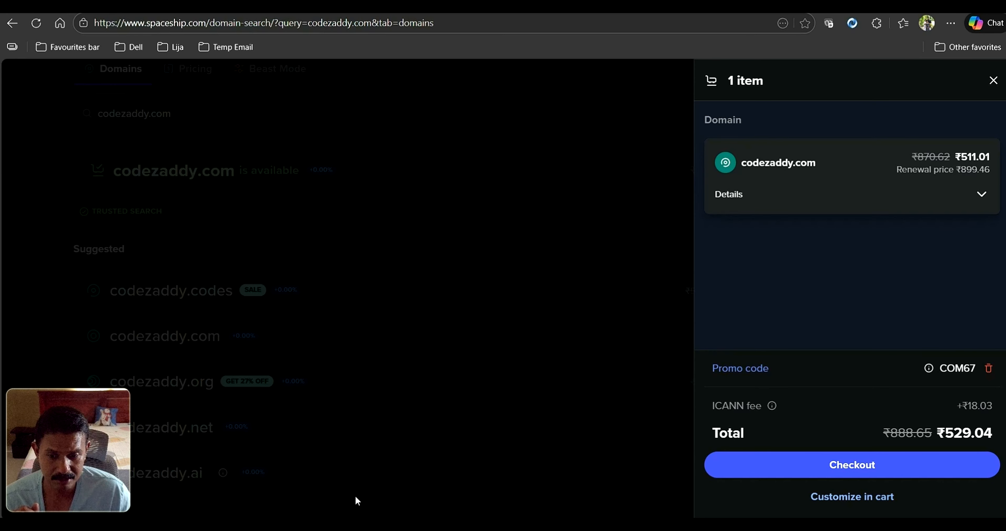
Leave the cart, open Spaceship's Domain Manager from Launchpad and show the details of codezaddy.in
{"action": "key", "text": "alt+Left"}
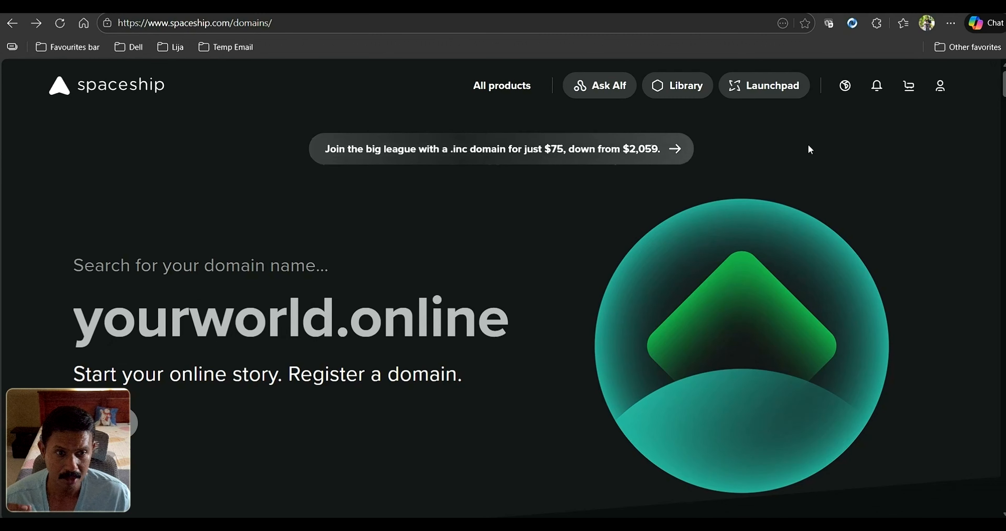
{"action": "left_click", "coordinate": [766, 89]}
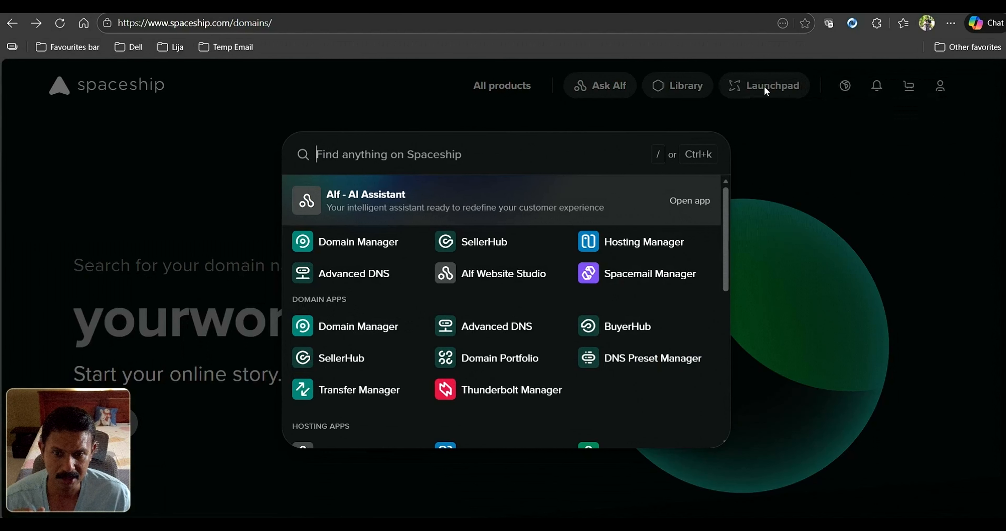
{"action": "left_click", "coordinate": [375, 243]}
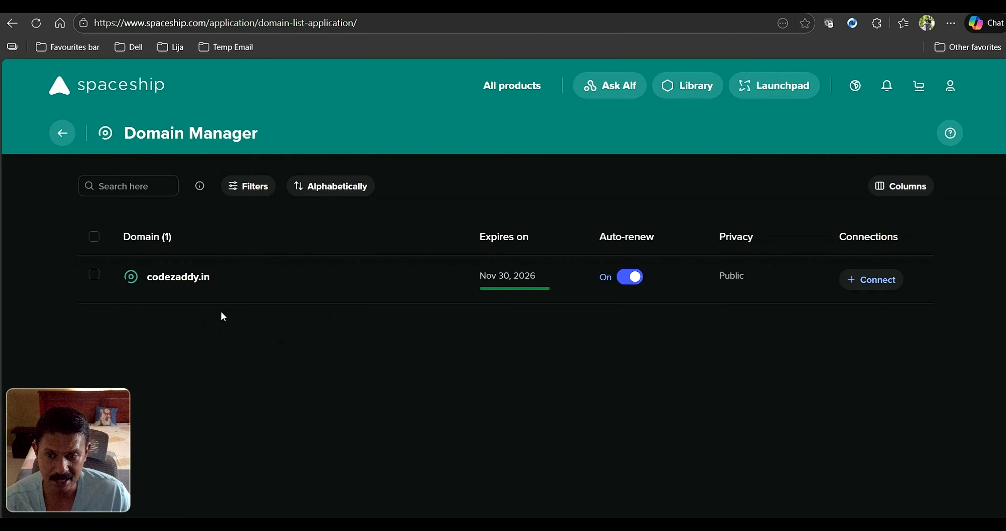
{"action": "left_click", "coordinate": [187, 281]}
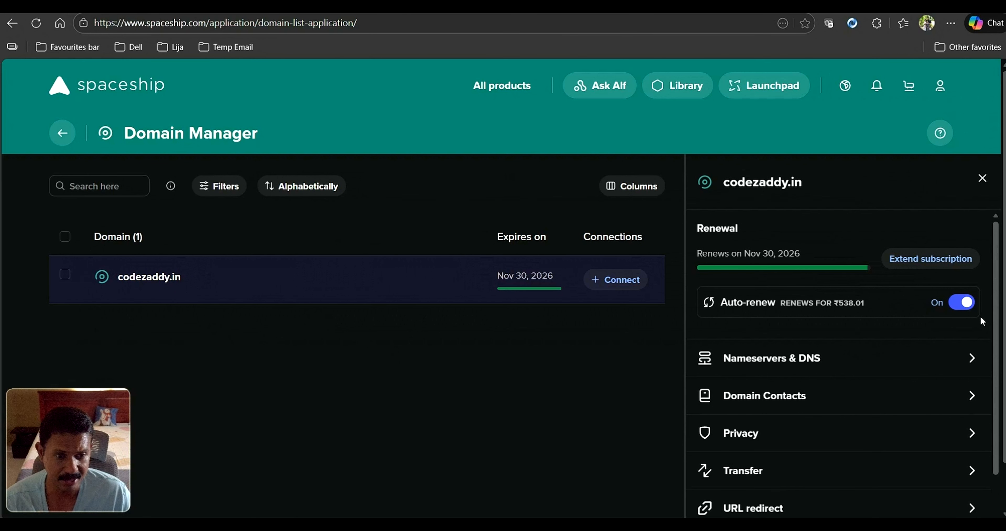
Review codezaddy.in's management options, including its current nameservers, and return to the domain's details
{"action": "scroll", "coordinate": [990, 255], "scroll_direction": "down", "scroll_amount": 3}
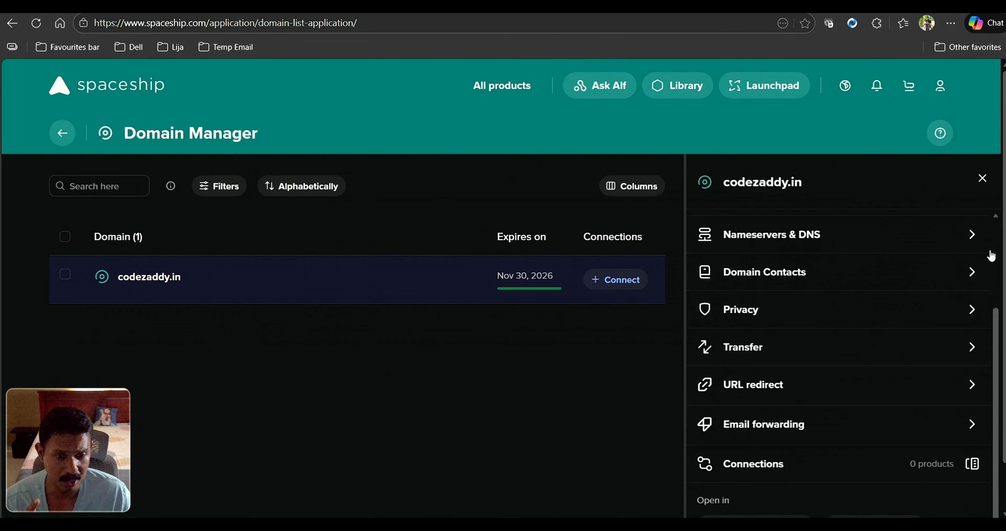
{"action": "scroll", "coordinate": [991, 256], "scroll_direction": "down", "scroll_amount": 2}
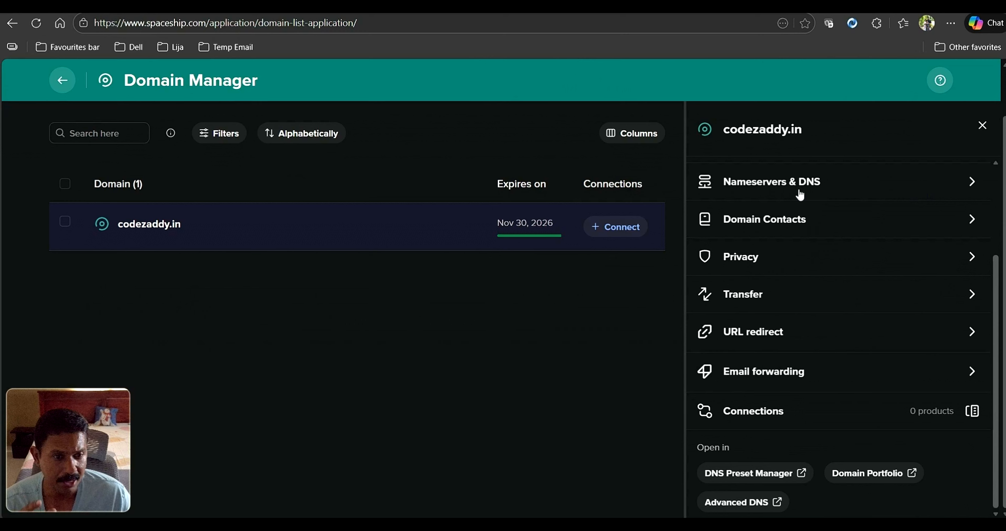
{"action": "left_click", "coordinate": [972, 182]}
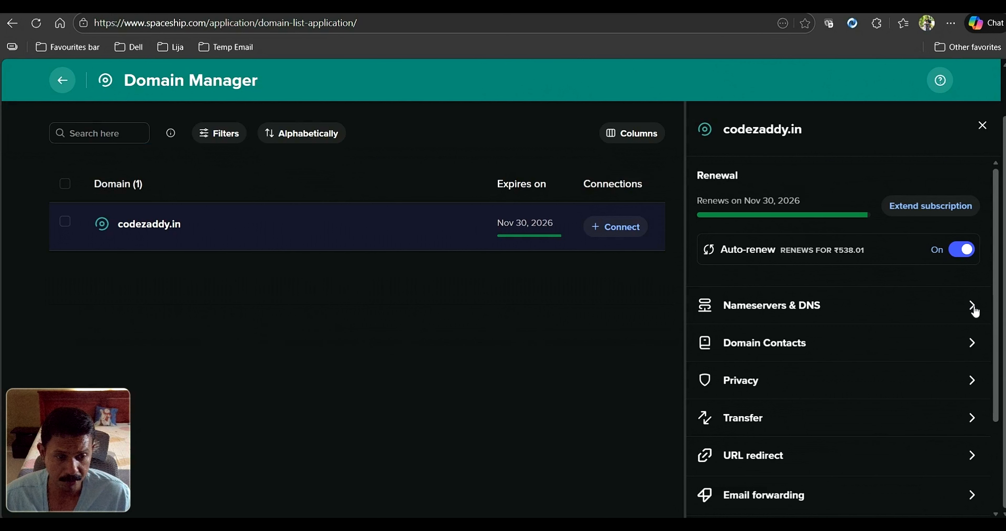
{"action": "left_click", "coordinate": [973, 306]}
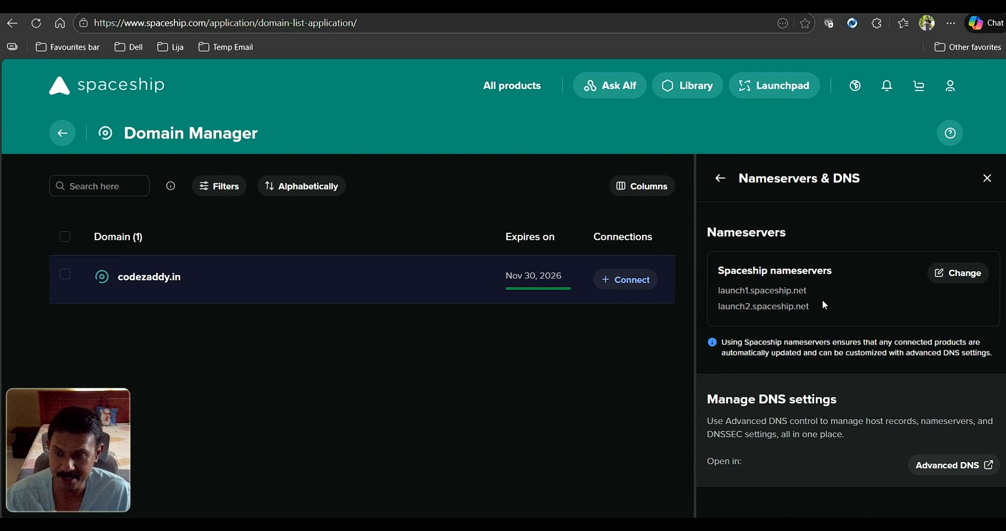
{"action": "left_click", "coordinate": [721, 180]}
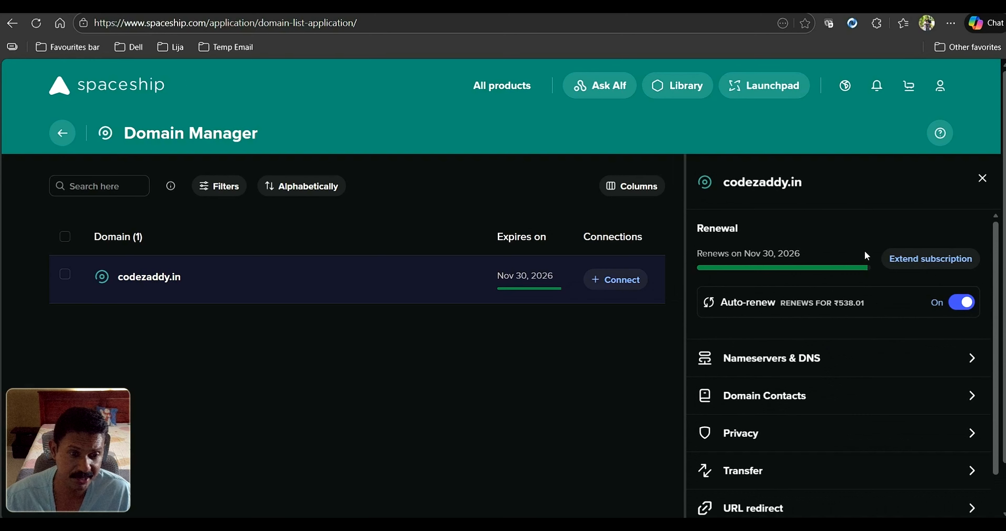
{"action": "scroll", "coordinate": [862, 265], "scroll_direction": "down", "scroll_amount": 5}
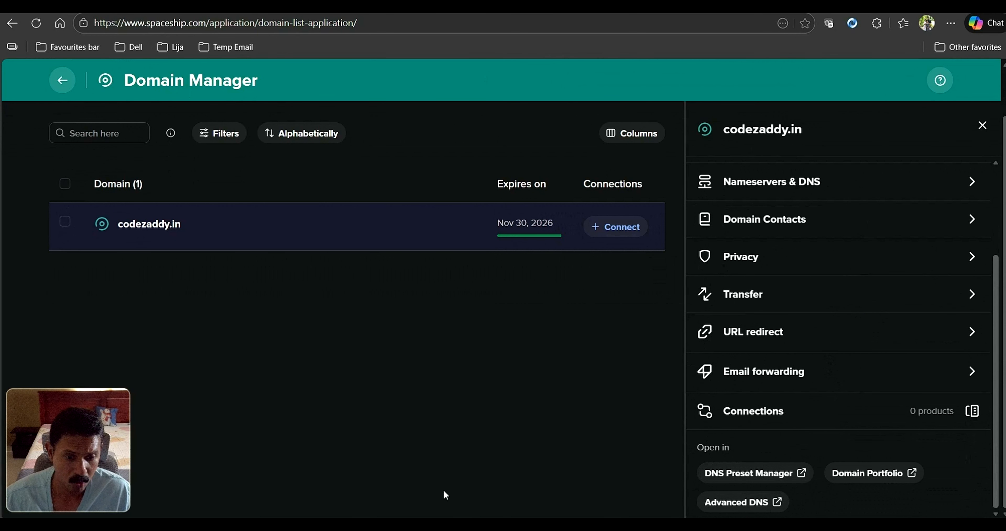
Open Advanced DNS for codezaddy.in, acknowledge the caution about editing records and examine the domain's propagation across worldwide servers
{"action": "left_click", "coordinate": [734, 504]}
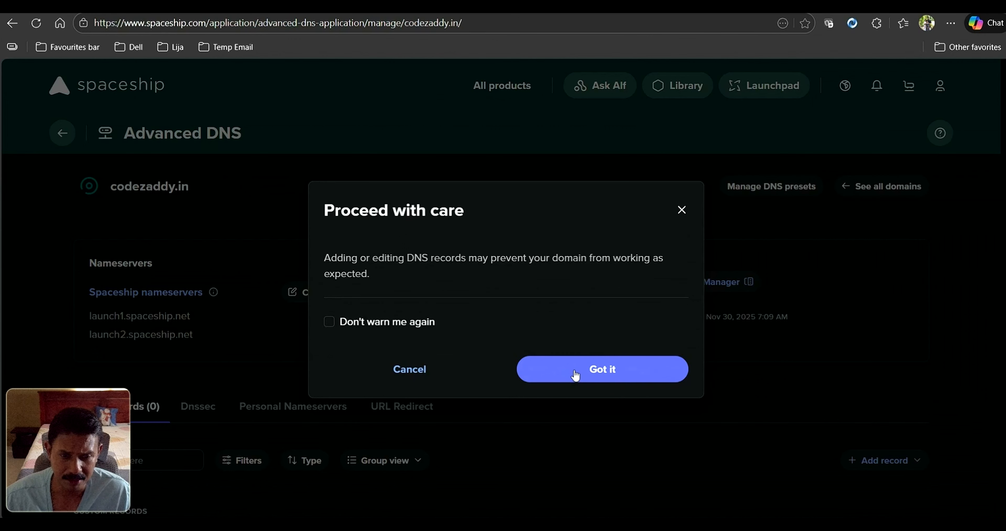
{"action": "left_click", "coordinate": [568, 377]}
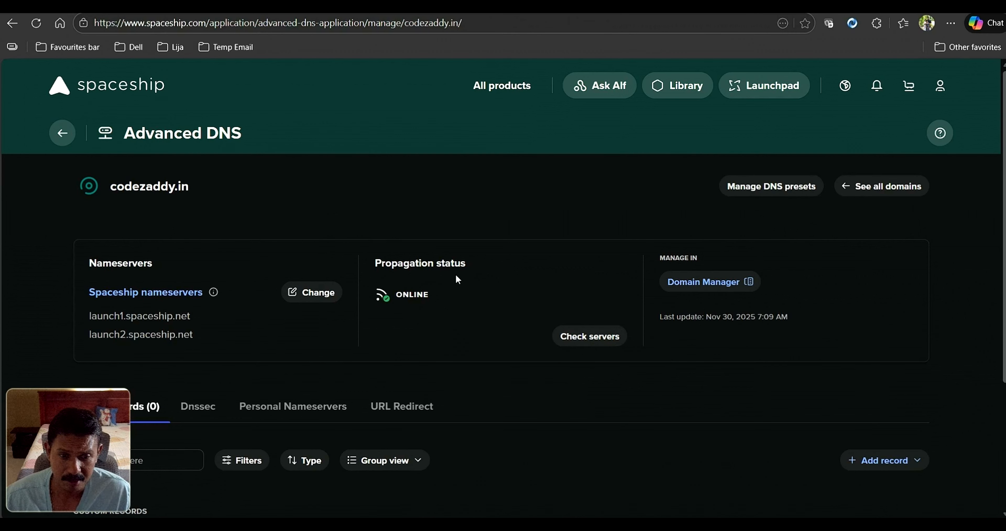
{"action": "left_click", "coordinate": [582, 344]}
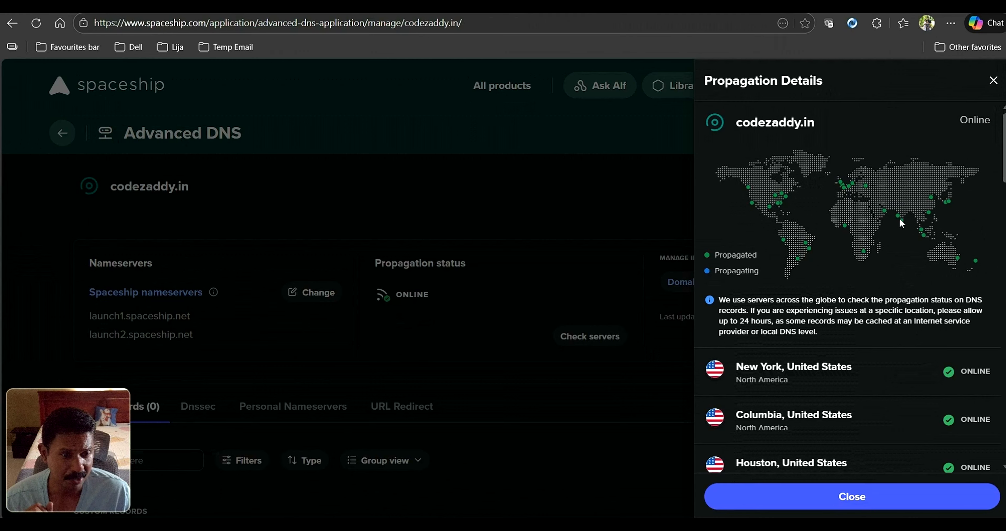
{"action": "mouse_move", "coordinate": [897, 213]}
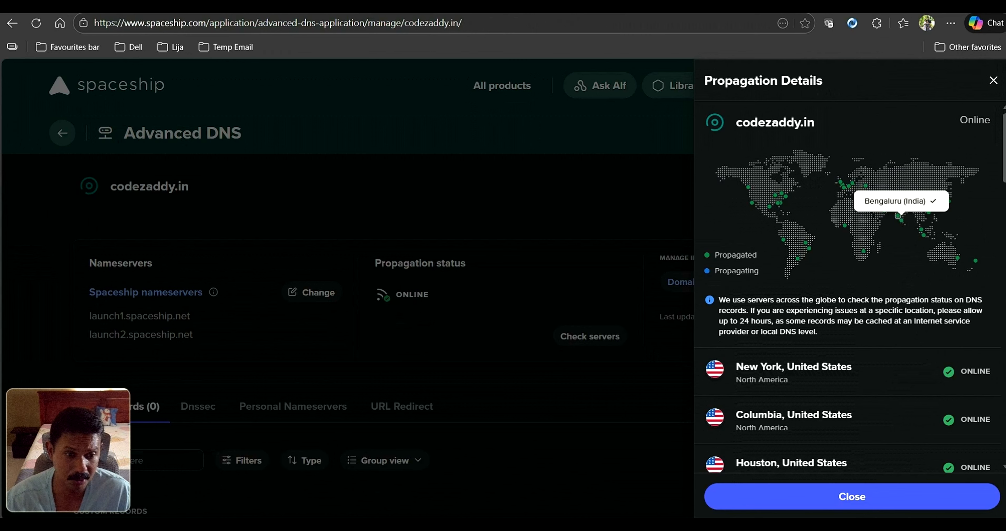
{"action": "mouse_move", "coordinate": [863, 251]}
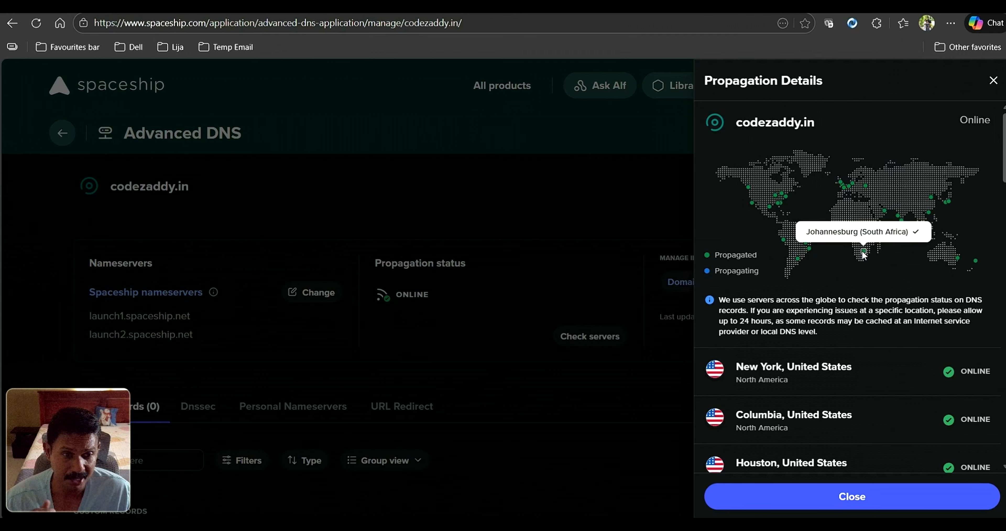
{"action": "mouse_move", "coordinate": [752, 204]}
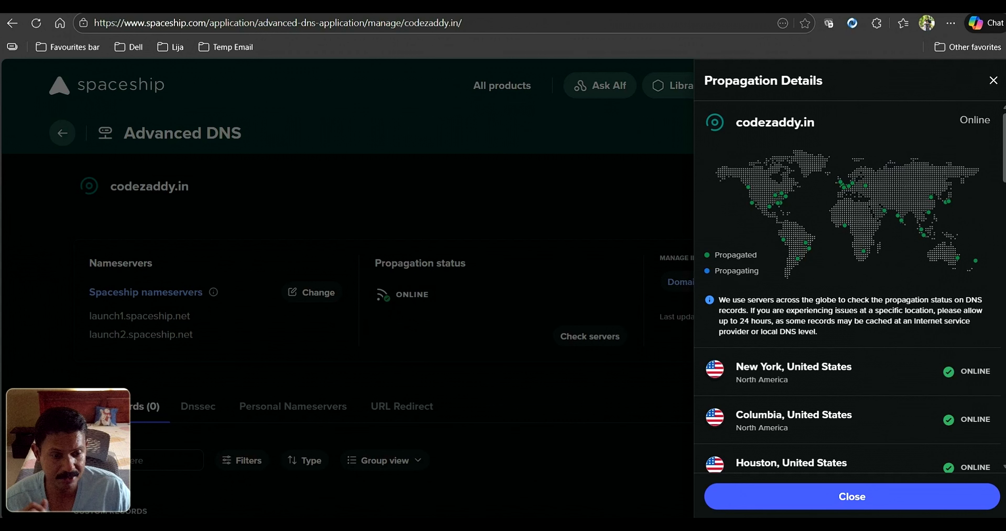
{"action": "left_click", "coordinate": [865, 498]}
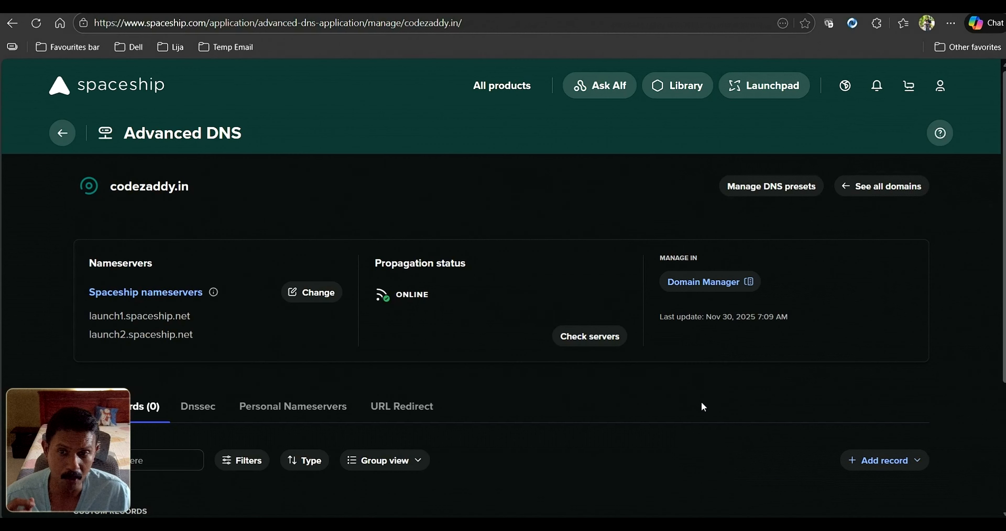
Switch to Cloudflare and onboard the existing domain codezaddy.in, keeping the quick DNS record scan and AI training bots blocked on all pages
{"action": "key", "text": "ctrl+Tab"}
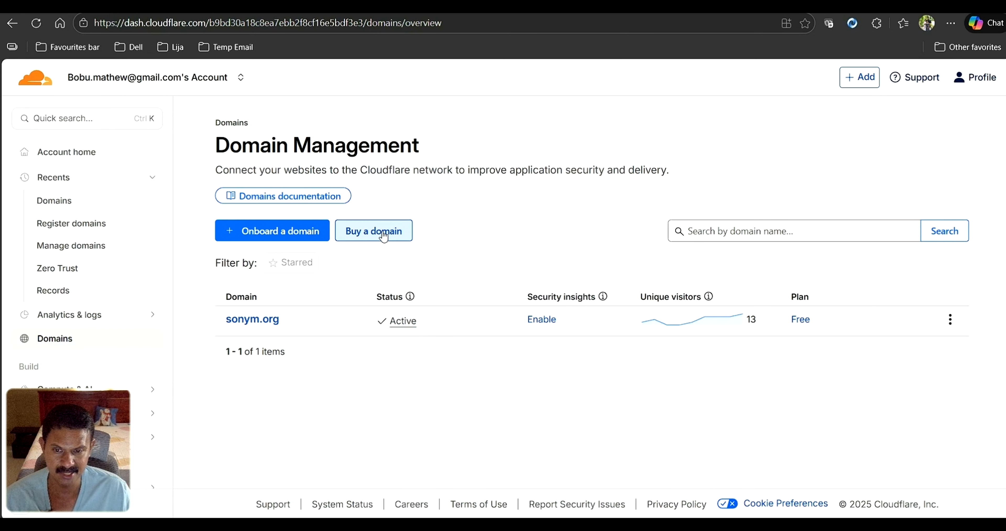
{"action": "left_click", "coordinate": [283, 237]}
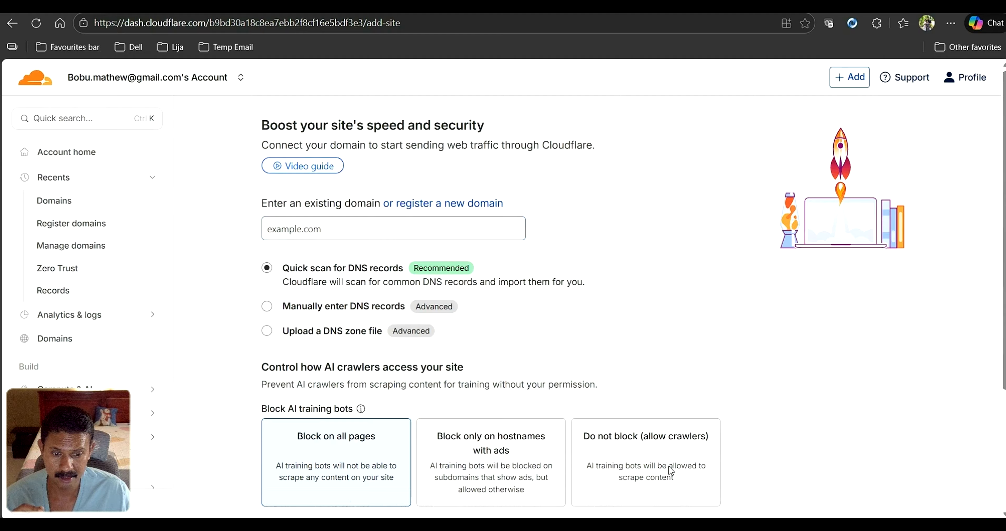
{"action": "left_click", "coordinate": [300, 227]}
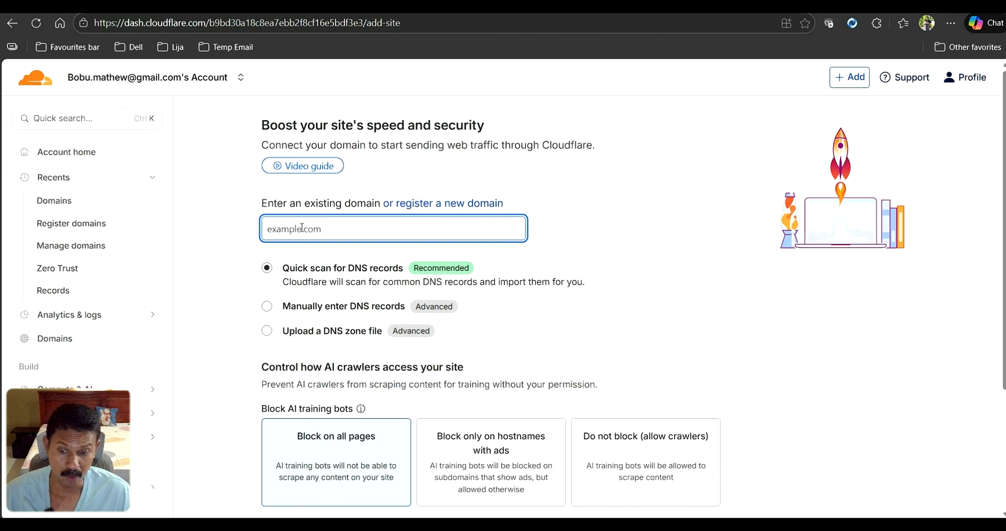
{"action": "type", "text": "codezaddy.in"}
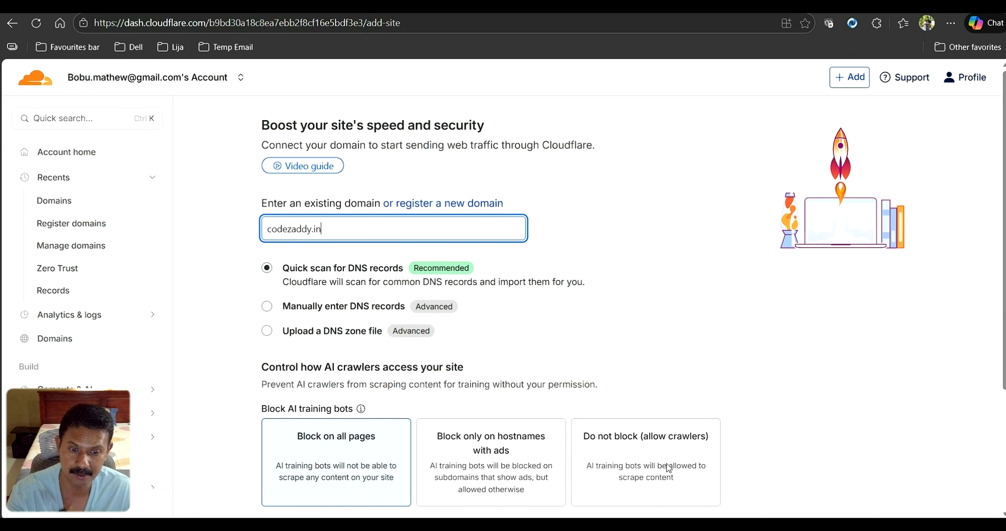
{"action": "scroll", "coordinate": [670, 468], "scroll_direction": "down", "scroll_amount": 3}
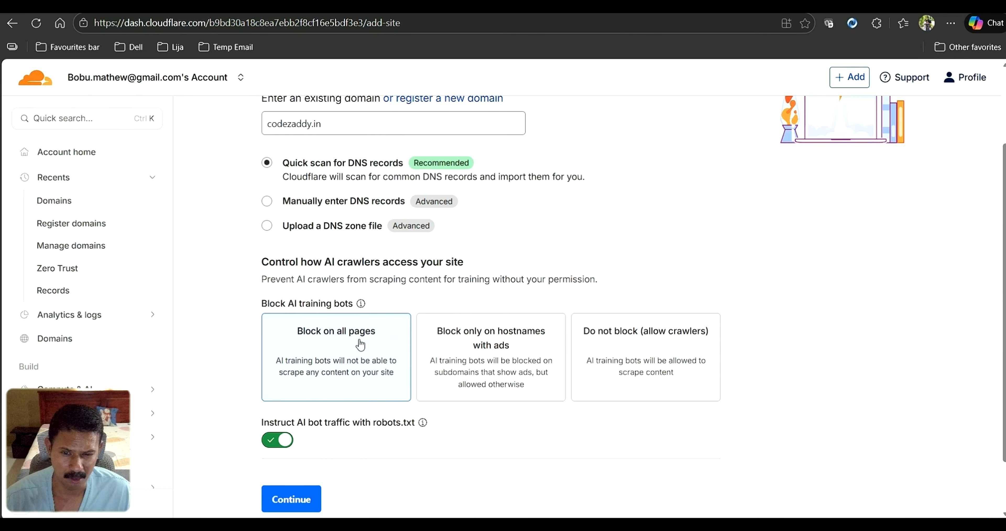
{"action": "scroll", "coordinate": [360, 374], "scroll_direction": "down", "scroll_amount": 2}
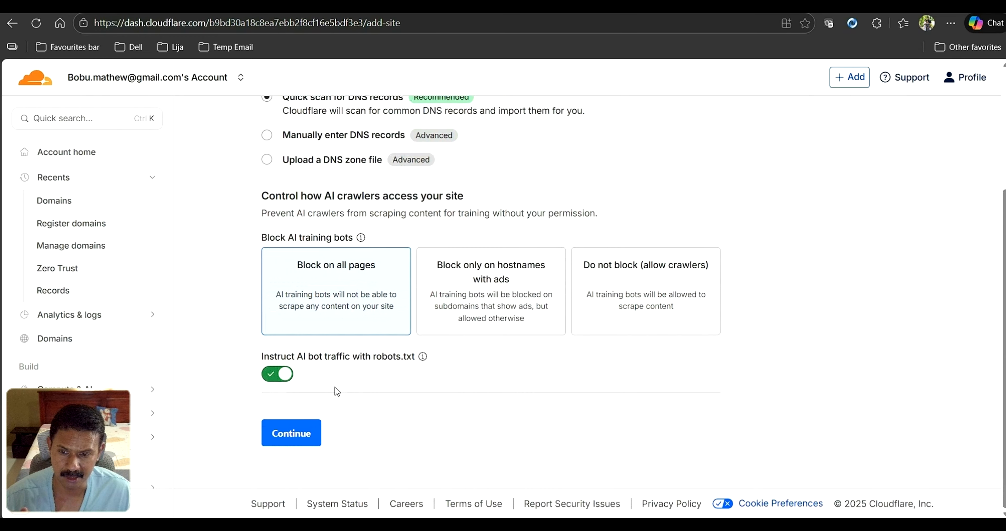
{"action": "left_click", "coordinate": [304, 436]}
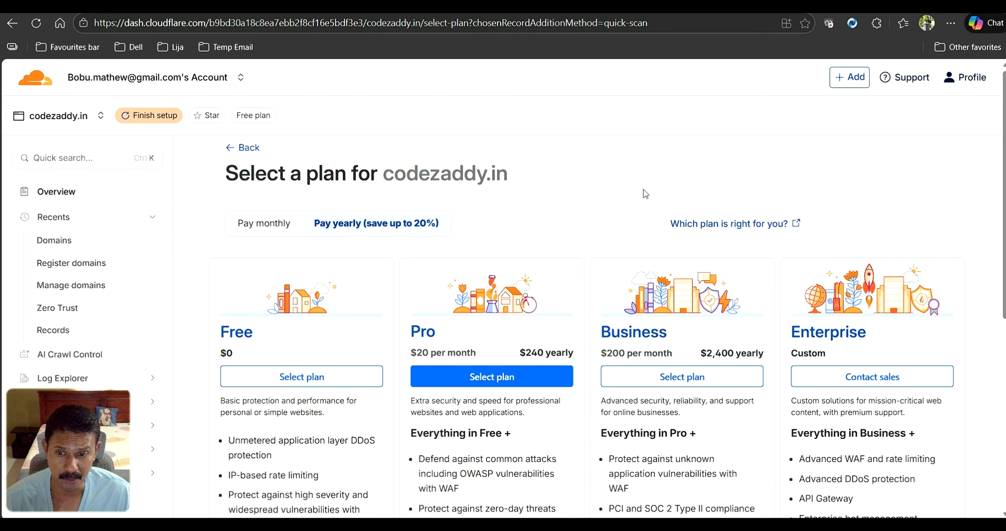
Compare the features, rules and support options of the Free, Pro, Business and Enterprise plans for codezaddy.in
{"action": "scroll", "coordinate": [644, 193], "scroll_direction": "down", "scroll_amount": 2}
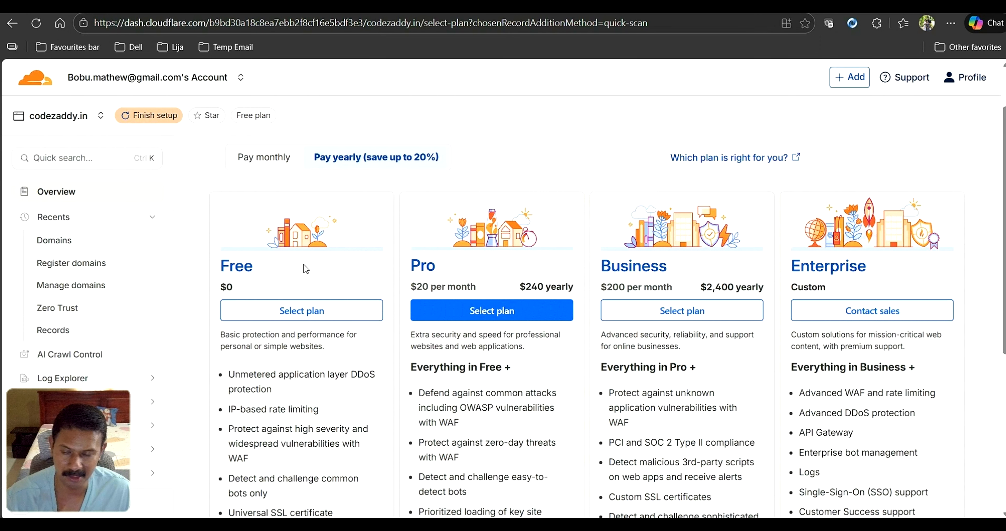
{"action": "scroll", "coordinate": [304, 267], "scroll_direction": "down", "scroll_amount": 2}
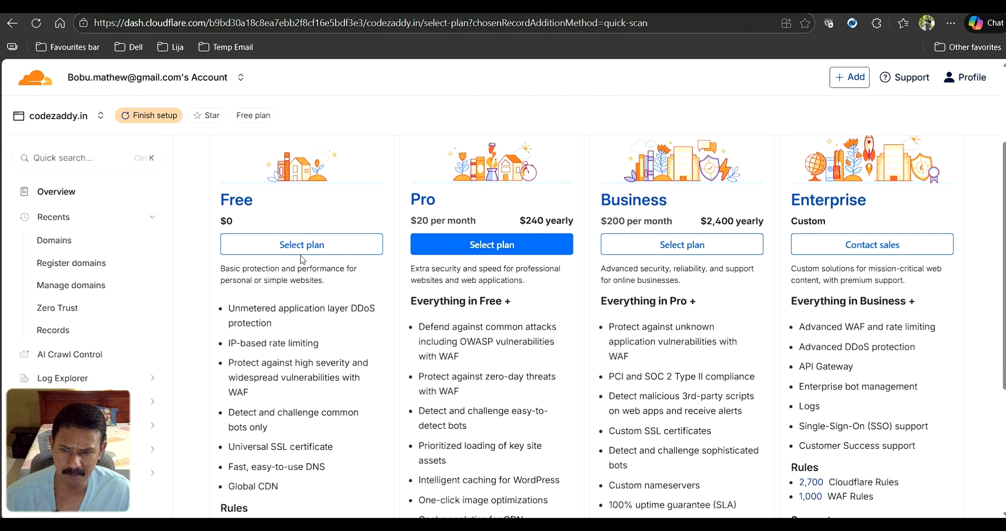
{"action": "scroll", "coordinate": [302, 259], "scroll_direction": "down", "scroll_amount": 2}
{"action": "mouse_move", "coordinate": [293, 254]}
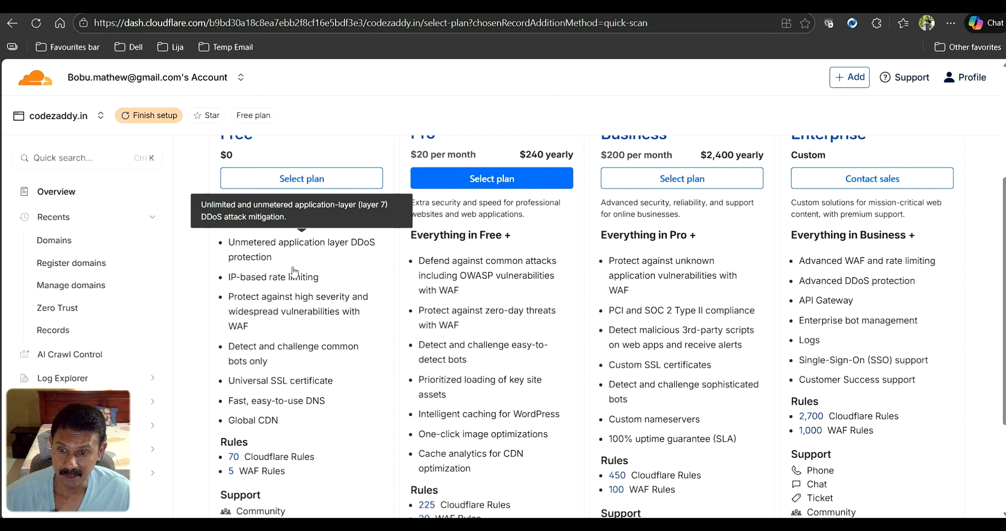
{"action": "mouse_move", "coordinate": [242, 285]}
{"action": "mouse_move", "coordinate": [256, 314]}
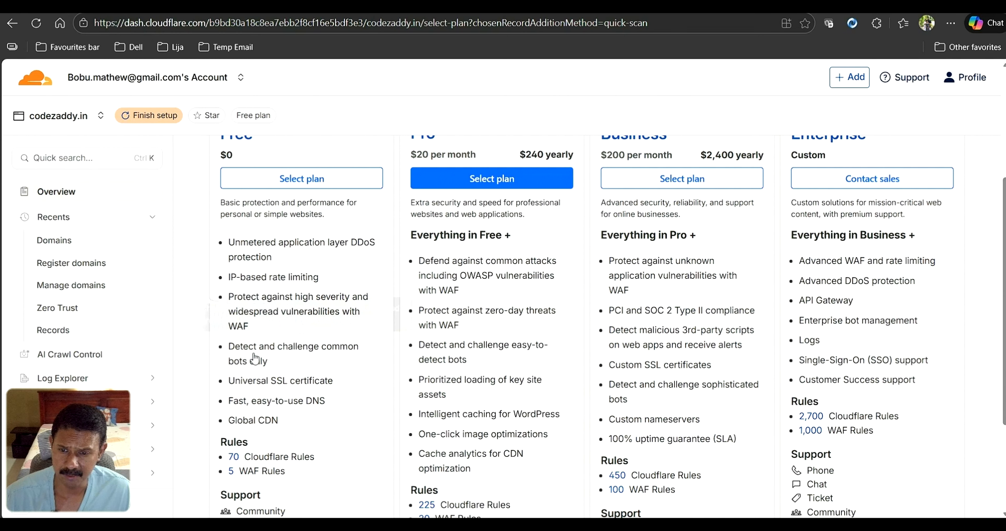
{"action": "mouse_move", "coordinate": [292, 357]}
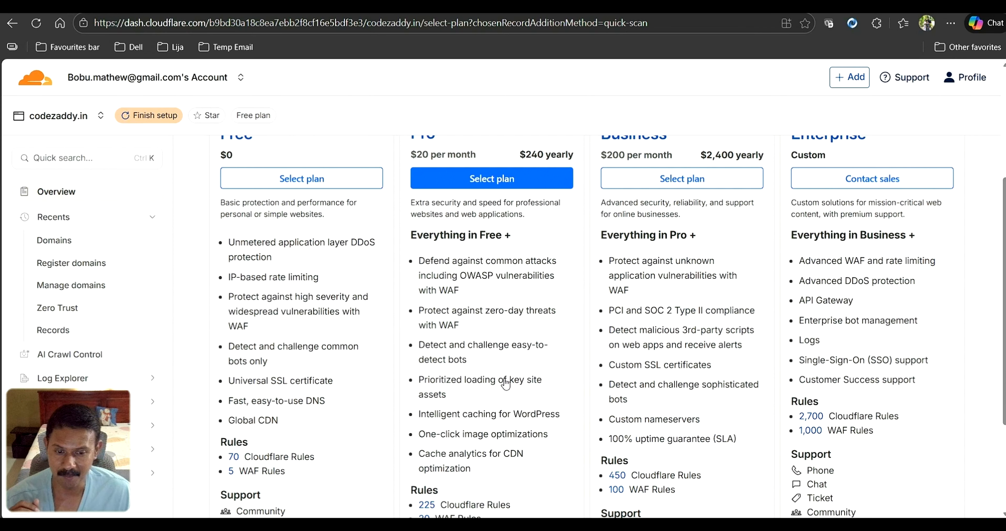
{"action": "mouse_move", "coordinate": [505, 383]}
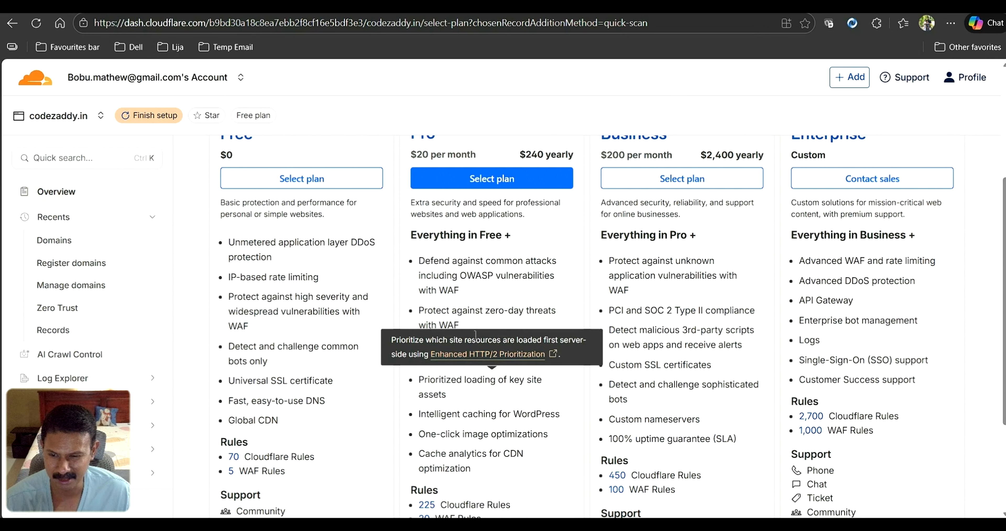
{"action": "mouse_move", "coordinate": [483, 313]}
{"action": "mouse_move", "coordinate": [364, 354]}
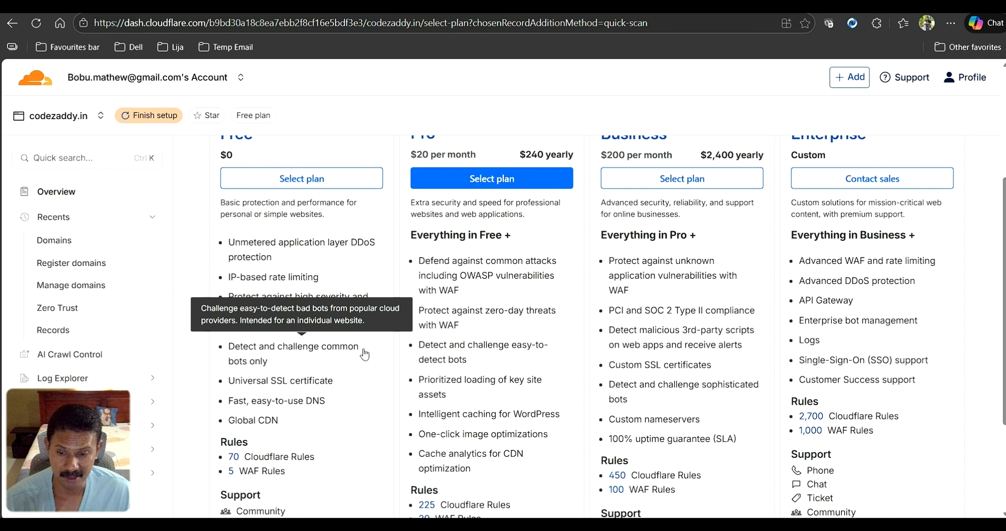
{"action": "scroll", "coordinate": [554, 296], "scroll_direction": "up", "scroll_amount": 2}
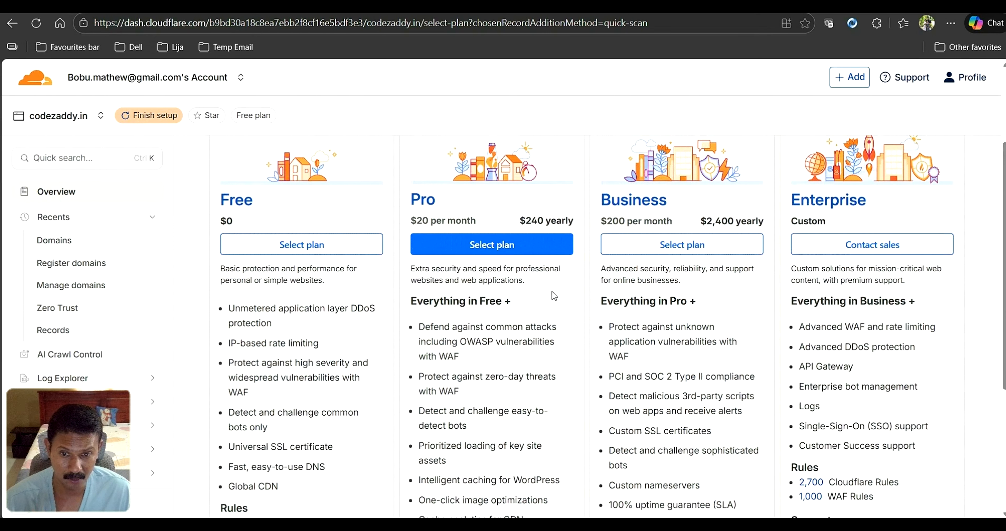
{"action": "scroll", "coordinate": [543, 299], "scroll_direction": "down", "scroll_amount": 5}
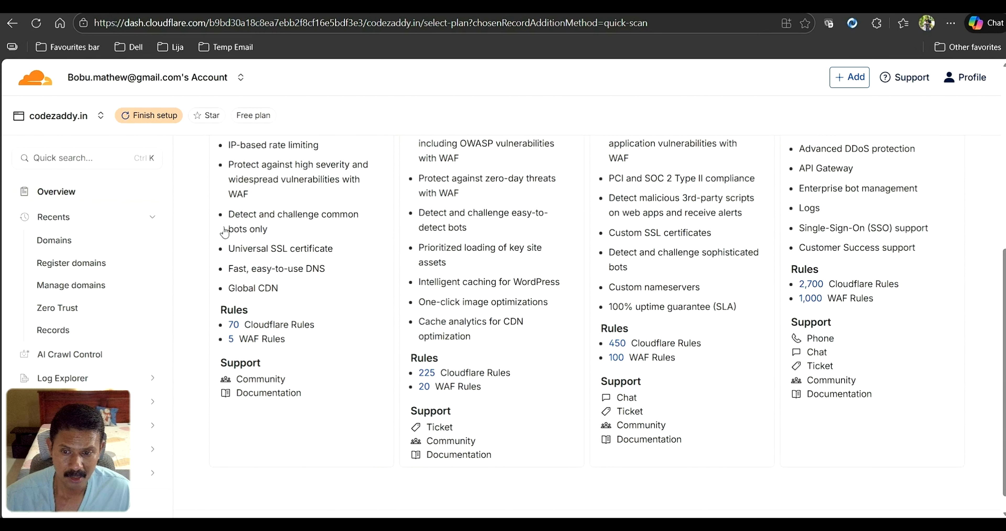
Choose the Free plan for codezaddy.in
{"action": "scroll", "coordinate": [286, 297], "scroll_direction": "up", "scroll_amount": 3}
{"action": "scroll", "coordinate": [284, 244], "scroll_direction": "up", "scroll_amount": 2}
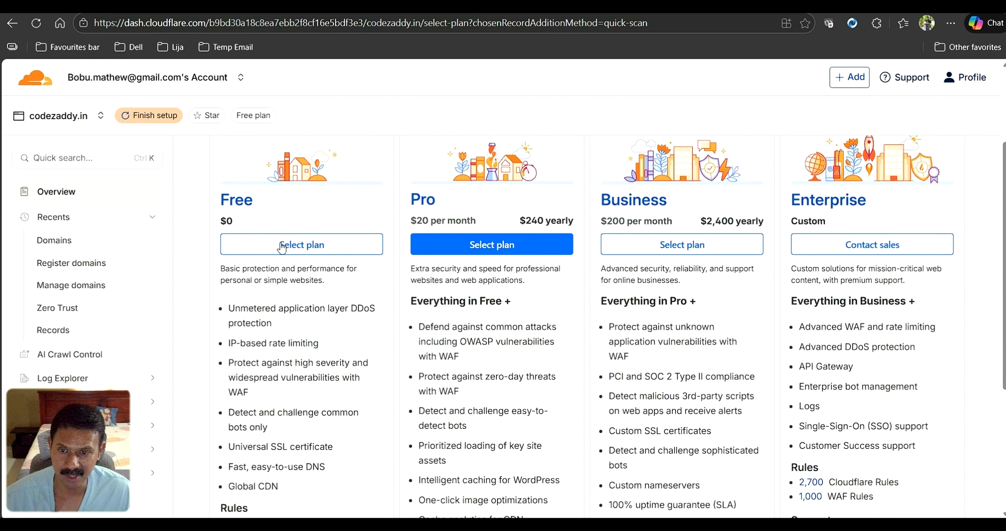
{"action": "left_click", "coordinate": [295, 245]}
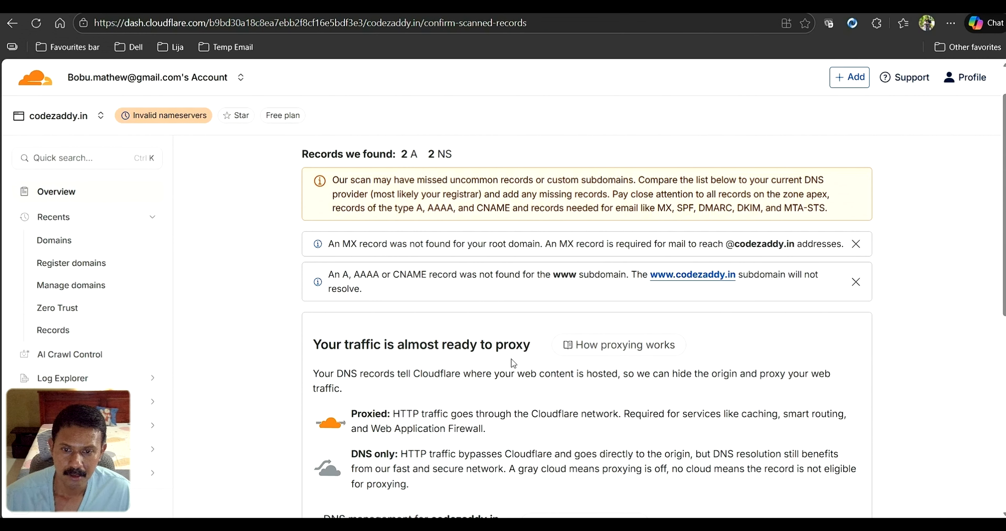
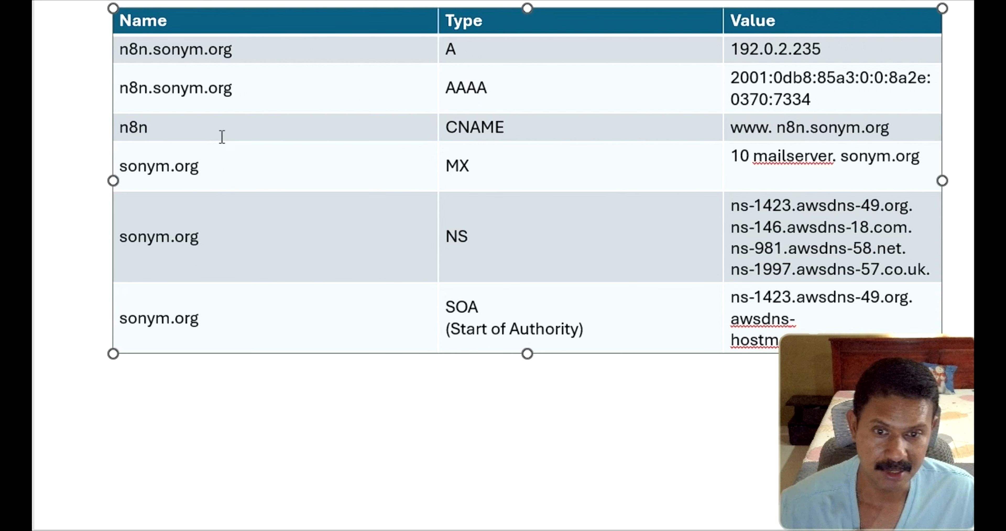
Switch to the presentation slide and examine the AAAA, CNAME, MX and NS rows of the sonym.org DNS record table
{"action": "left_click_drag", "start_coordinate": [820, 104], "coordinate": [750, 80]}
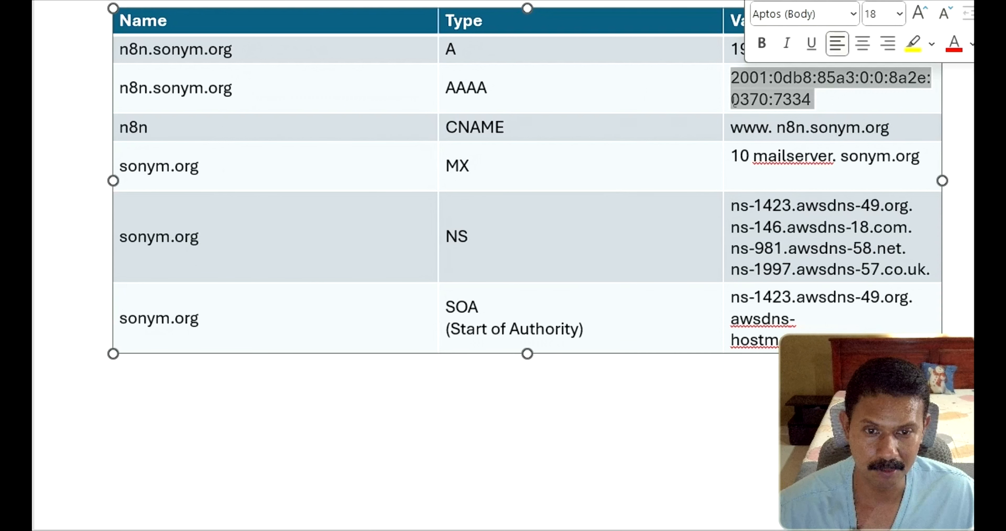
{"action": "left_click", "coordinate": [221, 134]}
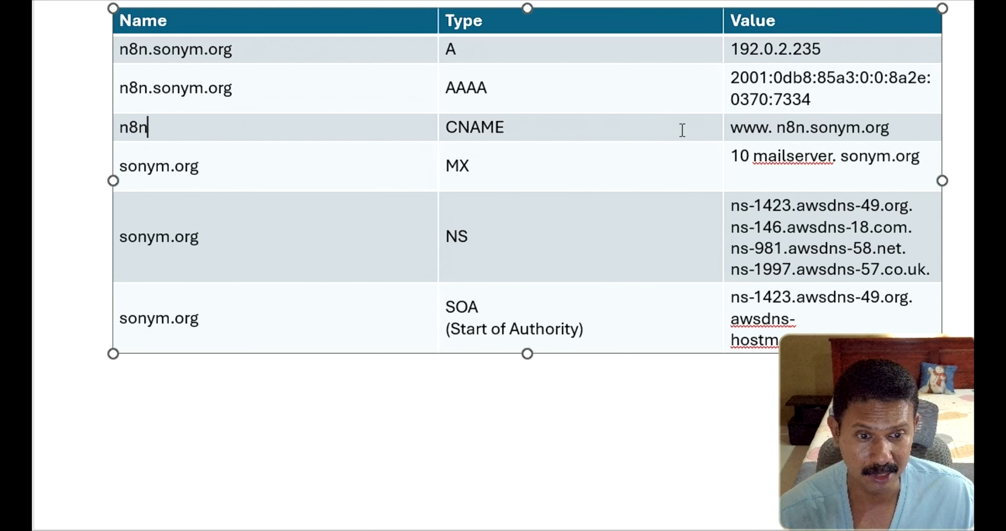
{"action": "left_click_drag", "start_coordinate": [730, 128], "coordinate": [883, 129]}
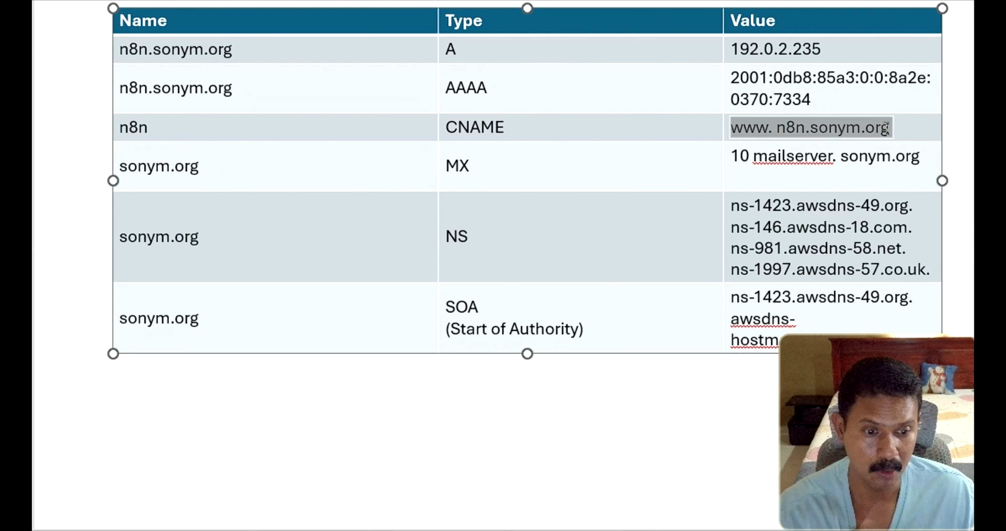
{"action": "left_click", "coordinate": [549, 175]}
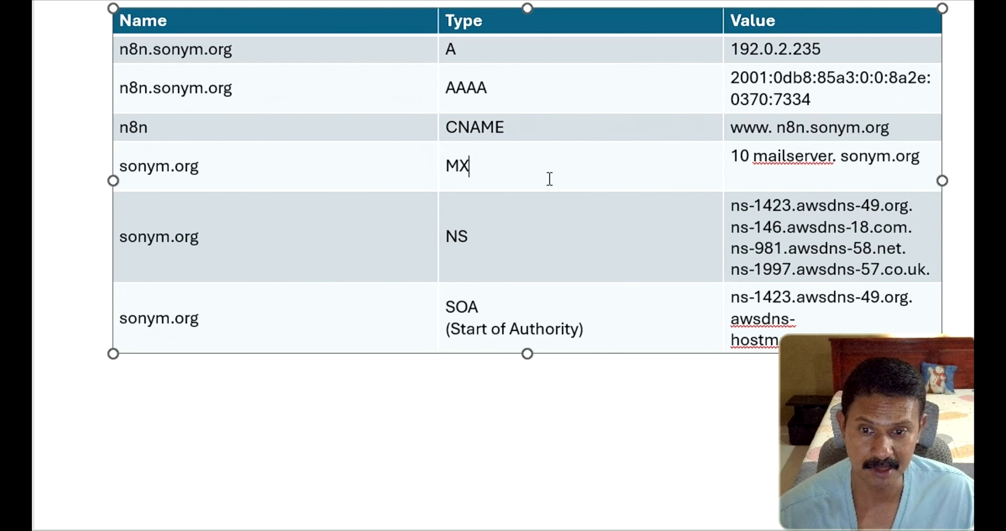
{"action": "left_click_drag", "start_coordinate": [199, 166], "coordinate": [132, 162]}
{"action": "left_click", "coordinate": [495, 240]}
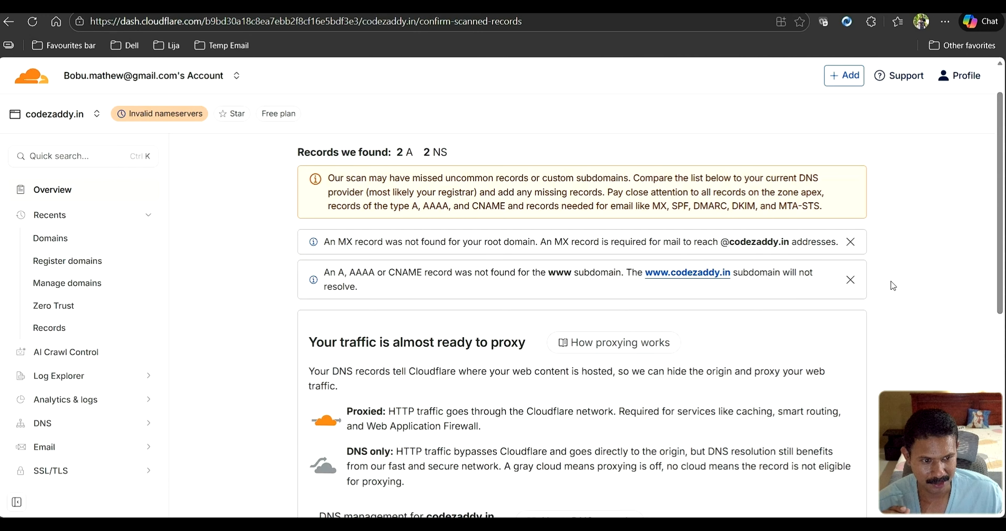
Back in Cloudflare, review the scanned DNS records for codezaddy.in and continue to activation without editing them
{"action": "scroll", "coordinate": [899, 274], "scroll_direction": "down", "scroll_amount": 5}
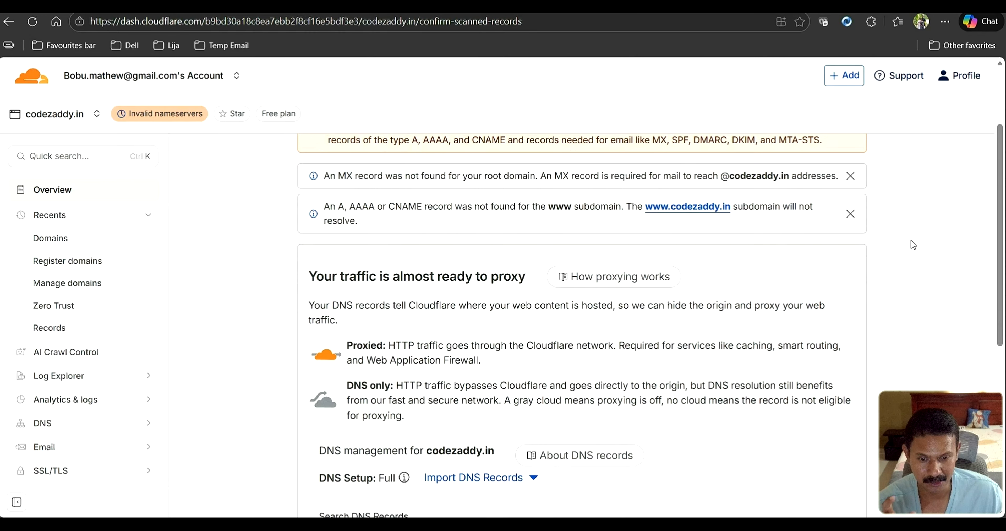
{"action": "scroll", "coordinate": [909, 254], "scroll_direction": "down", "scroll_amount": 3}
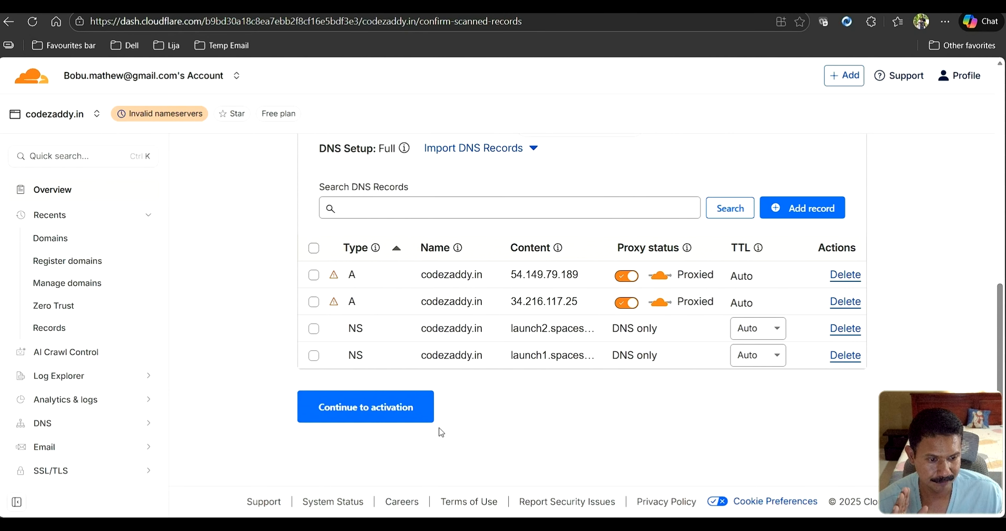
{"action": "left_click", "coordinate": [372, 417]}
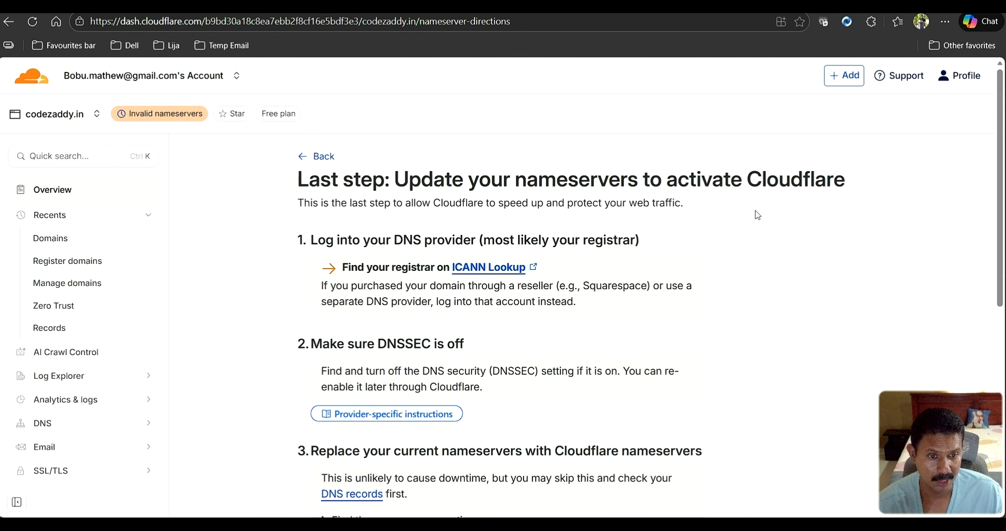
Copy the first assigned Cloudflare nameserver, dean.ns.cloudflare.com, from the nameserver replacement instructions
{"action": "scroll", "coordinate": [763, 230], "scroll_direction": "down", "scroll_amount": 5}
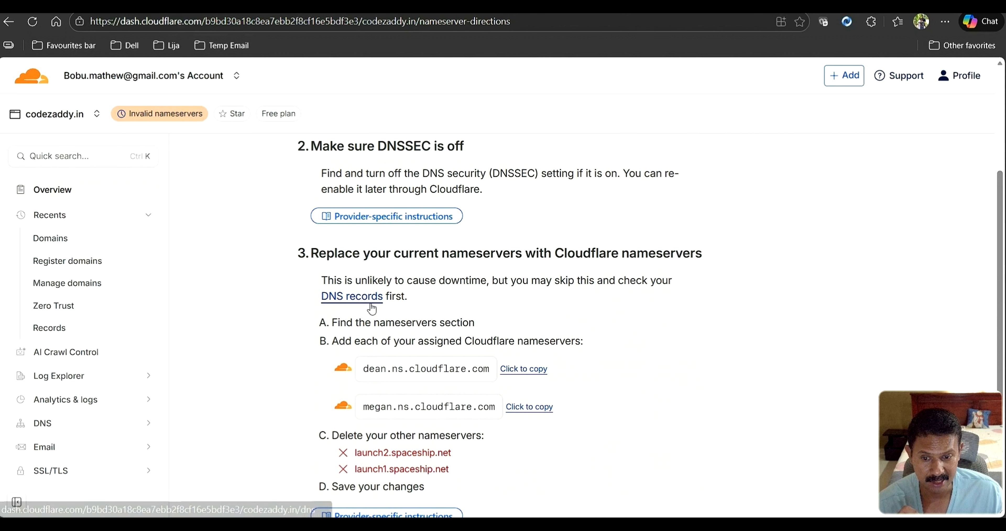
{"action": "left_click_drag", "start_coordinate": [364, 370], "coordinate": [482, 377]}
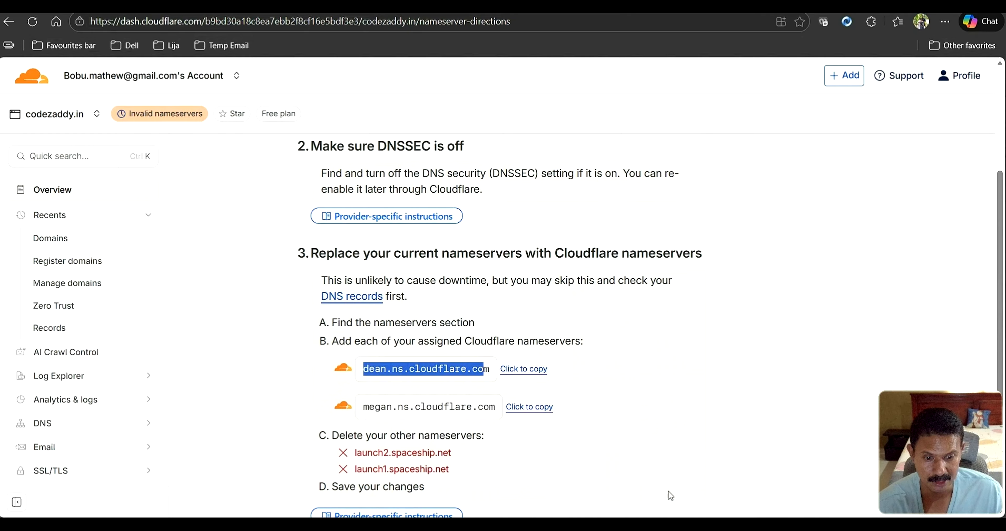
{"action": "left_click_drag", "start_coordinate": [490, 369], "coordinate": [364, 362]}
{"action": "key", "text": "ctrl+c"}
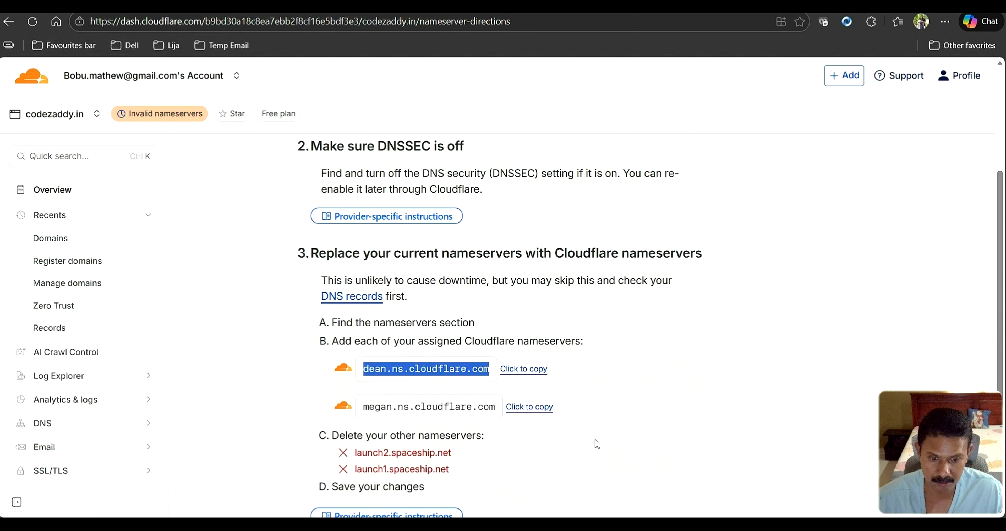
Switch to Spaceship and open the Nameservers & DNS settings of codezaddy.in in the Domain Manager
{"action": "key", "text": "ctrl+Tab"}
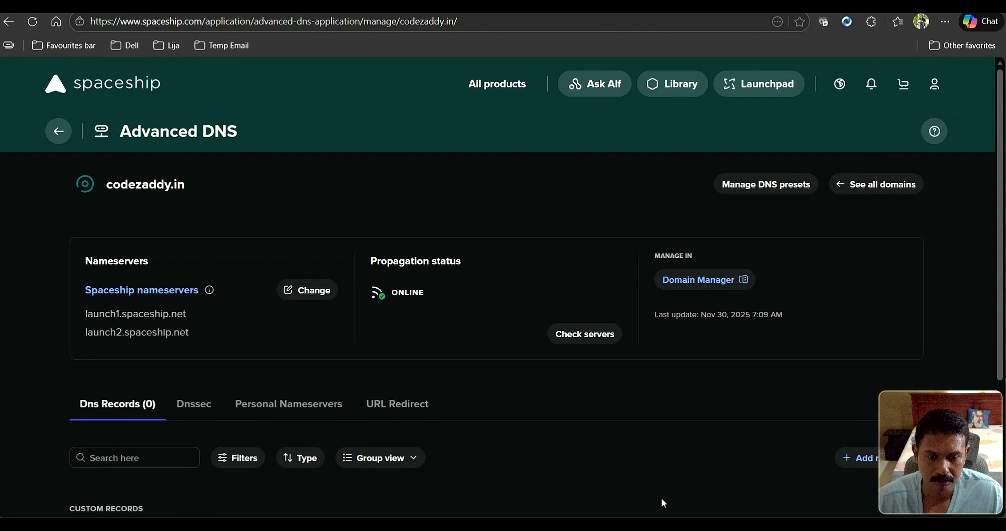
{"action": "left_click", "coordinate": [753, 89]}
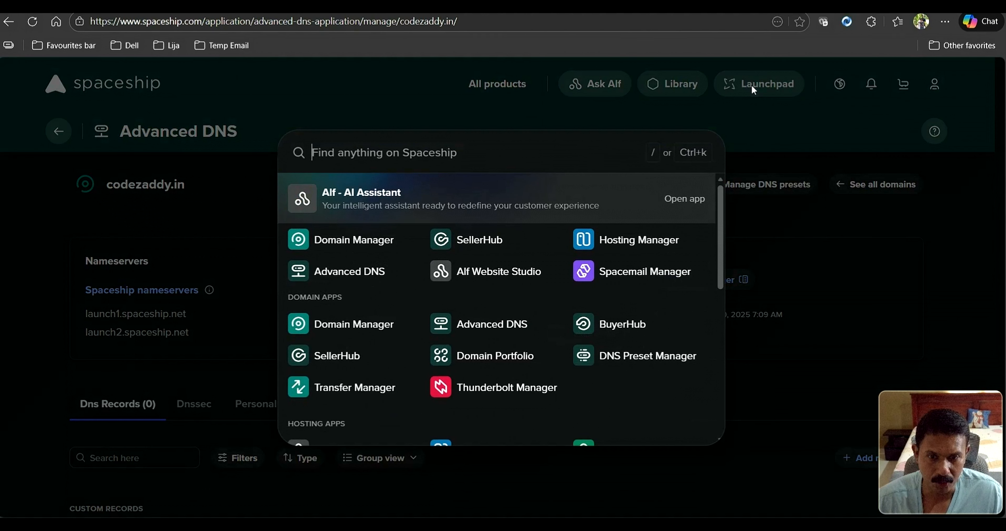
{"action": "left_click", "coordinate": [337, 241]}
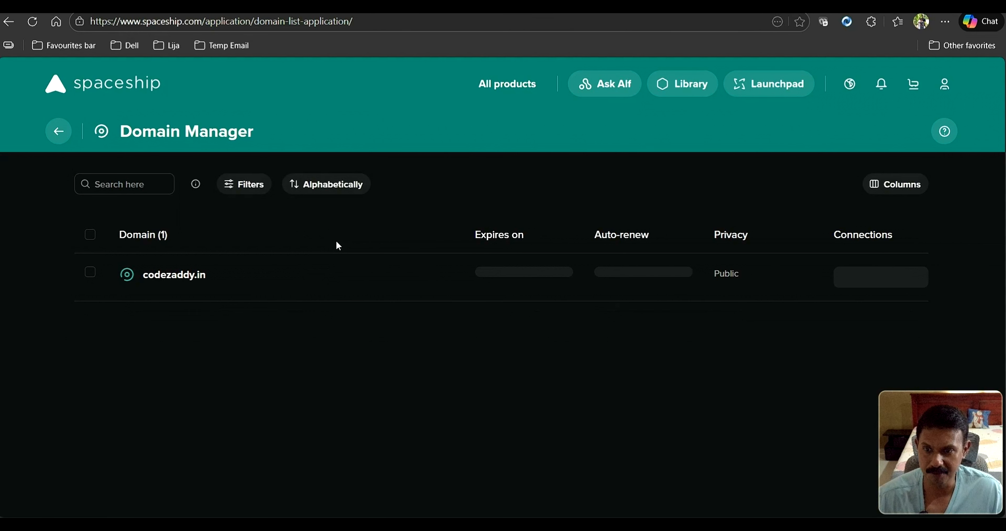
{"action": "left_click", "coordinate": [180, 276]}
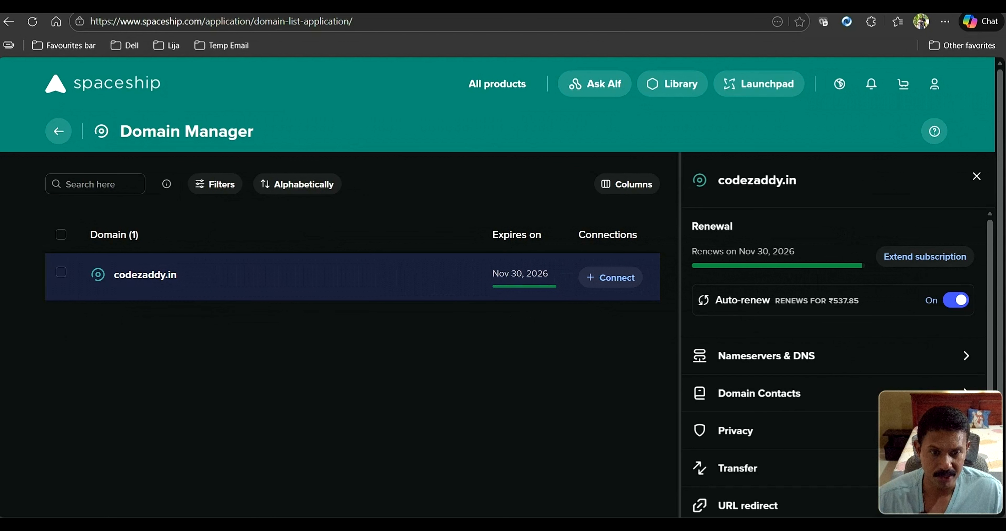
{"action": "scroll", "coordinate": [891, 234], "scroll_direction": "down", "scroll_amount": 3}
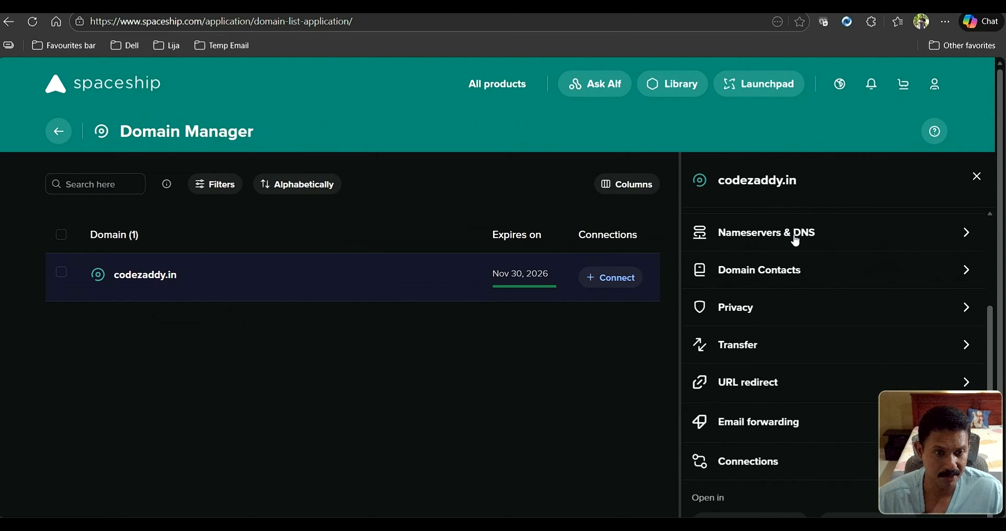
{"action": "scroll", "coordinate": [966, 237], "scroll_direction": "up", "scroll_amount": 3}
{"action": "left_click", "coordinate": [965, 356]}
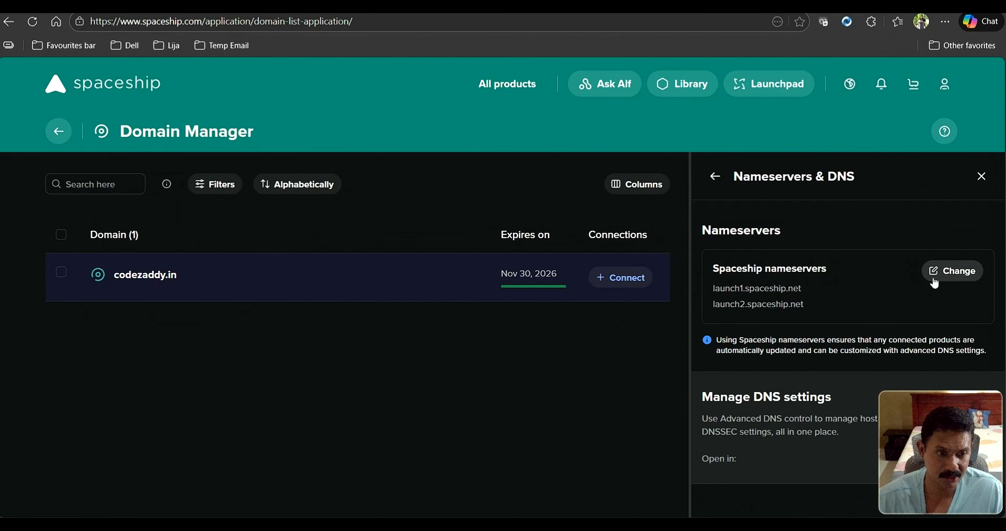
Change codezaddy.in to custom nameservers and enter dean.ns.cloudflare.com as the first nameserver
{"action": "left_click", "coordinate": [949, 272]}
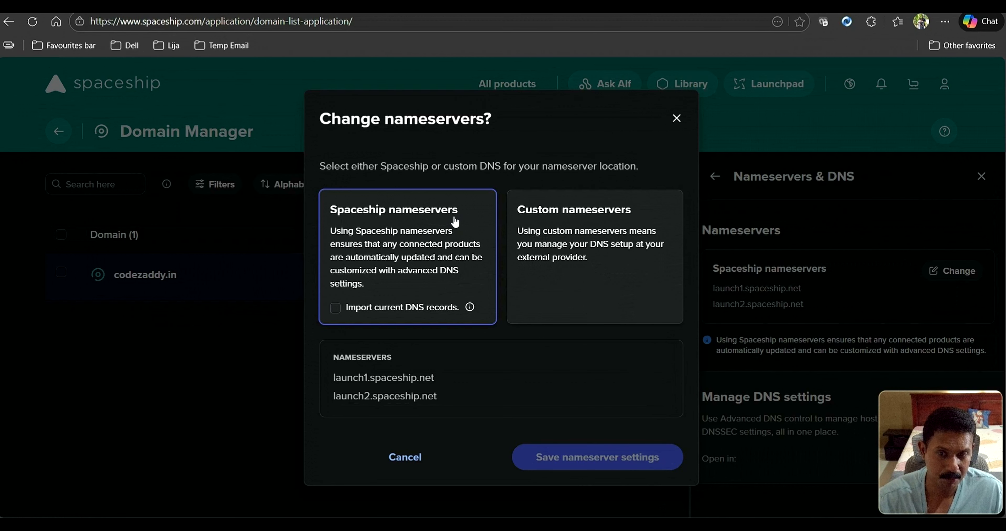
{"action": "left_click", "coordinate": [562, 225]}
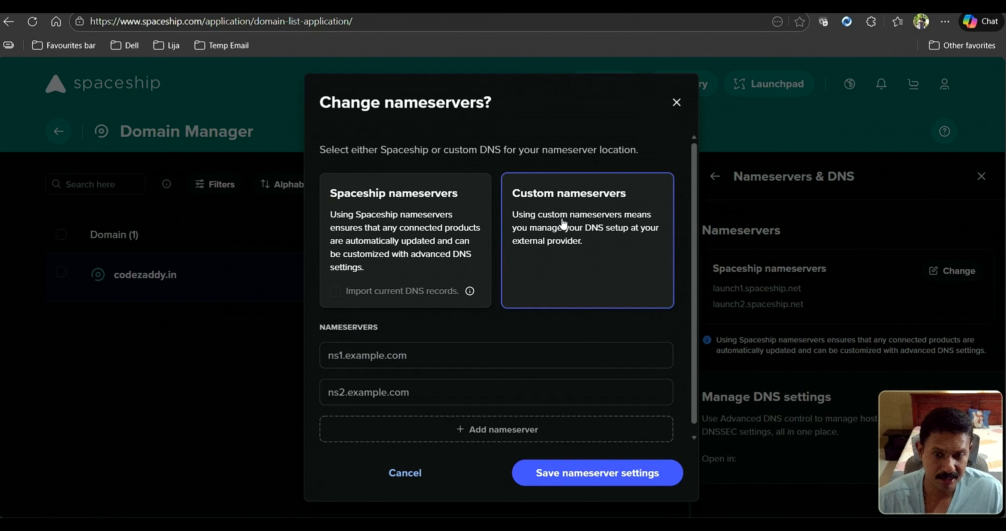
{"action": "left_click", "coordinate": [386, 354]}
{"action": "key", "text": "ctrl+v"}
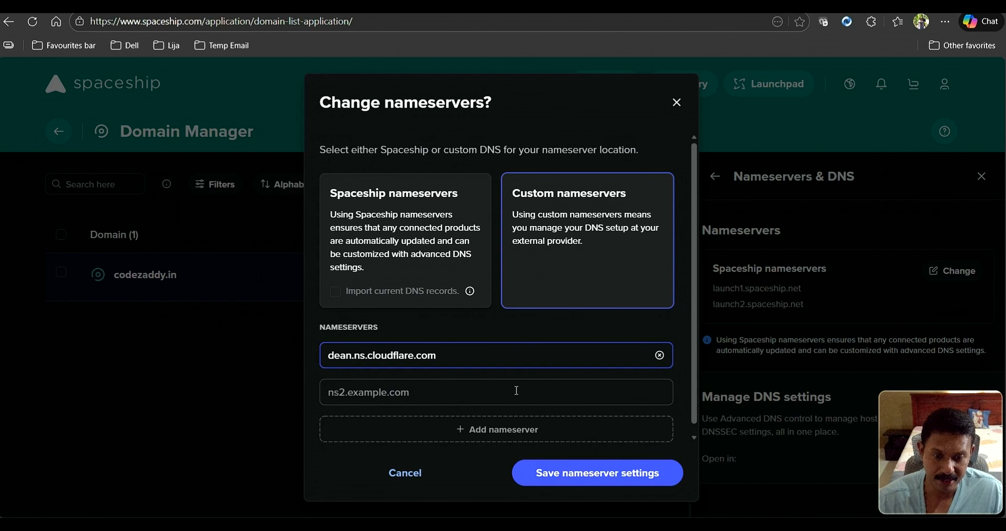
Return to Cloudflare and copy the second assigned nameserver, megan.ns.cloudflare.com
{"action": "left_click", "coordinate": [662, 499]}
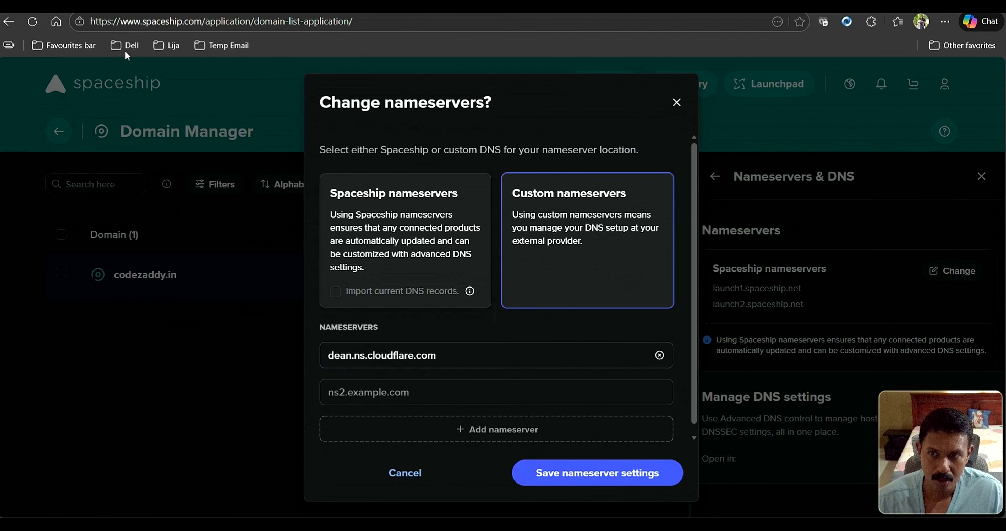
{"action": "left_click", "coordinate": [106, 6]}
{"action": "left_click_drag", "start_coordinate": [368, 407], "coordinate": [498, 413]}
{"action": "key", "text": "ctrl+c"}
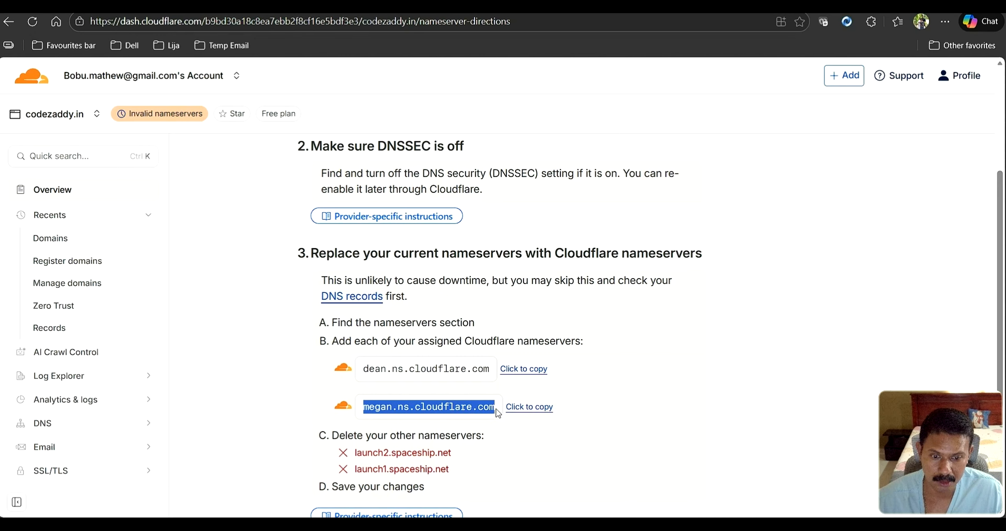
{"action": "left_click", "coordinate": [664, 524]}
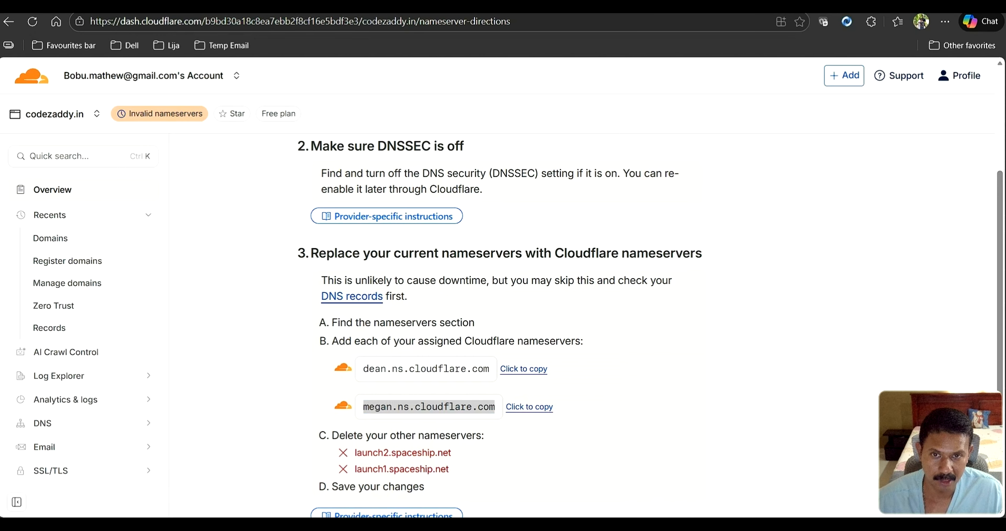
Back in Spaceship, enter megan.ns.cloudflare.com as the second custom nameserver and save the nameserver settings
{"action": "left_click", "coordinate": [398, 6]}
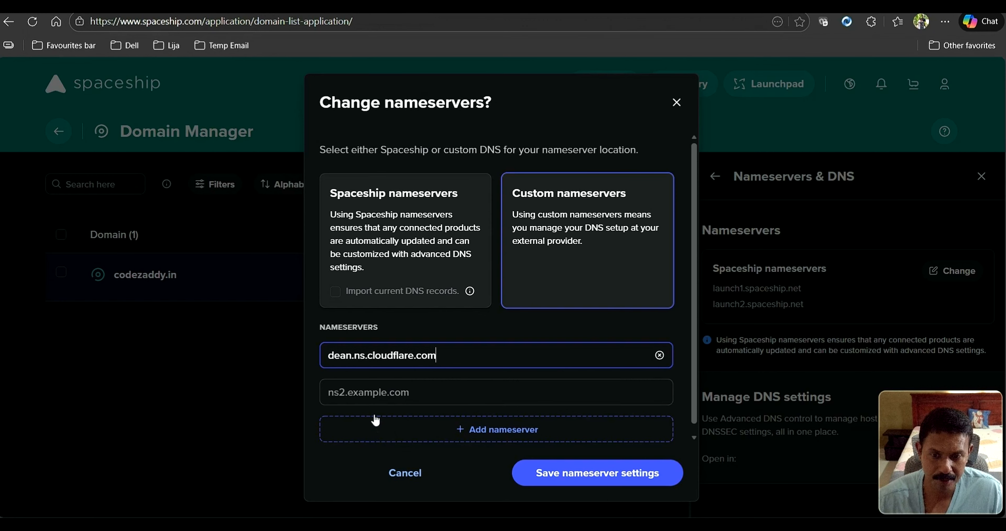
{"action": "left_click", "coordinate": [370, 392]}
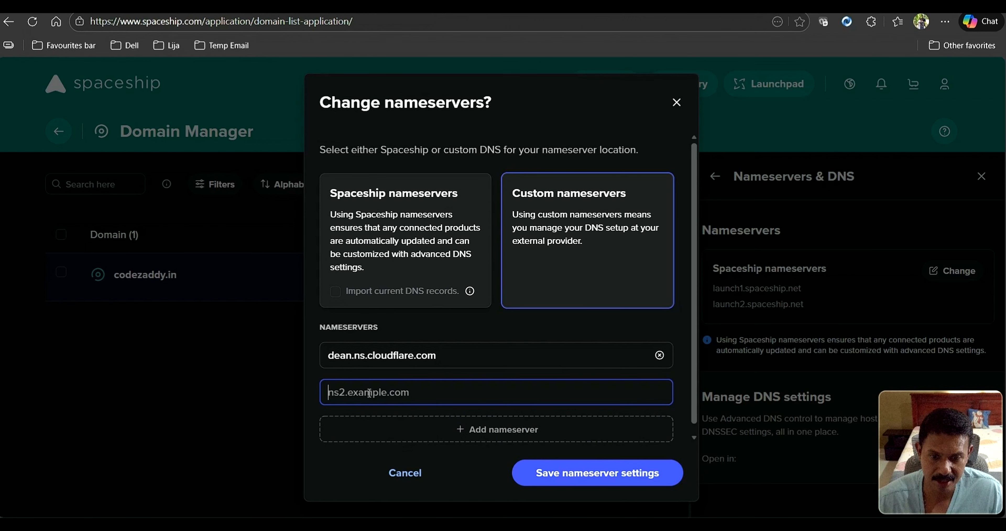
{"action": "key", "text": "ctrl+v"}
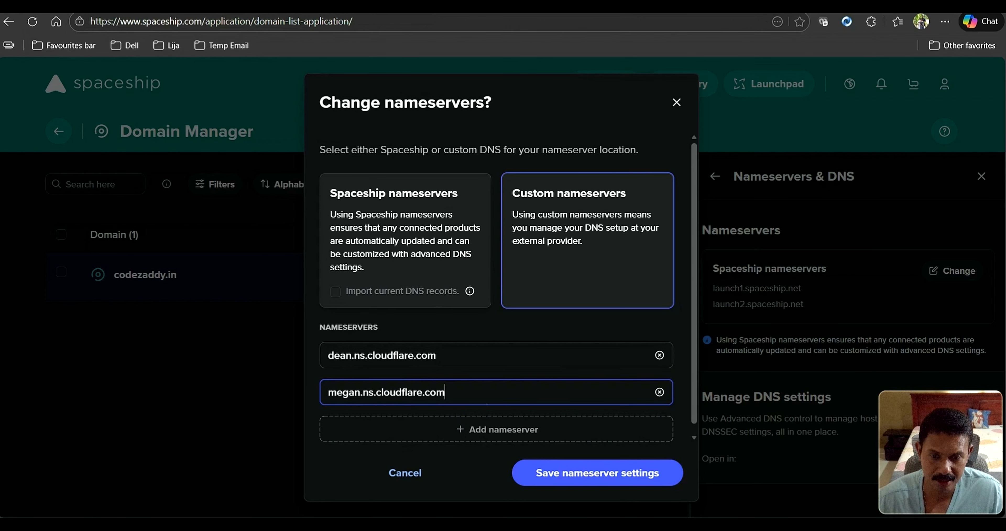
{"action": "left_click", "coordinate": [568, 480]}
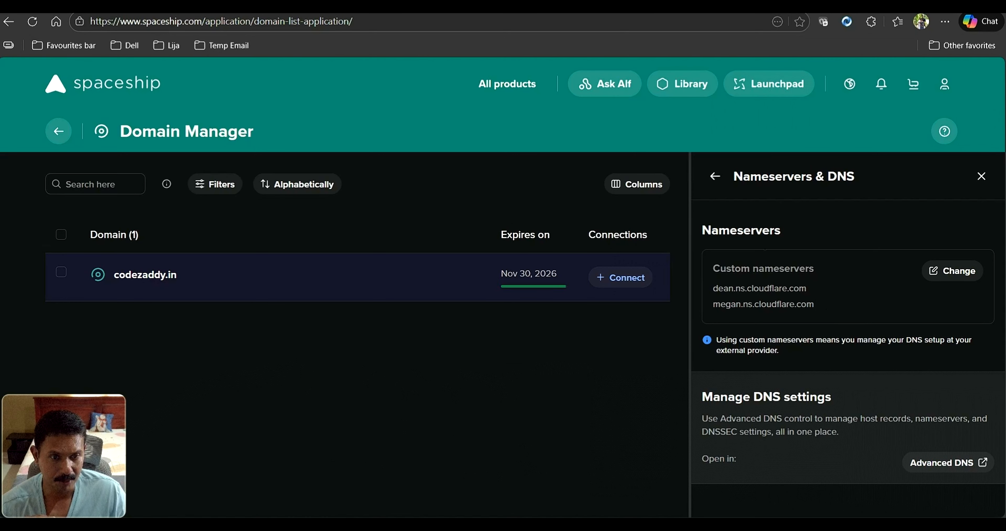
Open Advanced DNS for codezaddy.in, acknowledge the record-editing warning and check the nameserver propagation across servers
{"action": "left_click", "coordinate": [715, 176]}
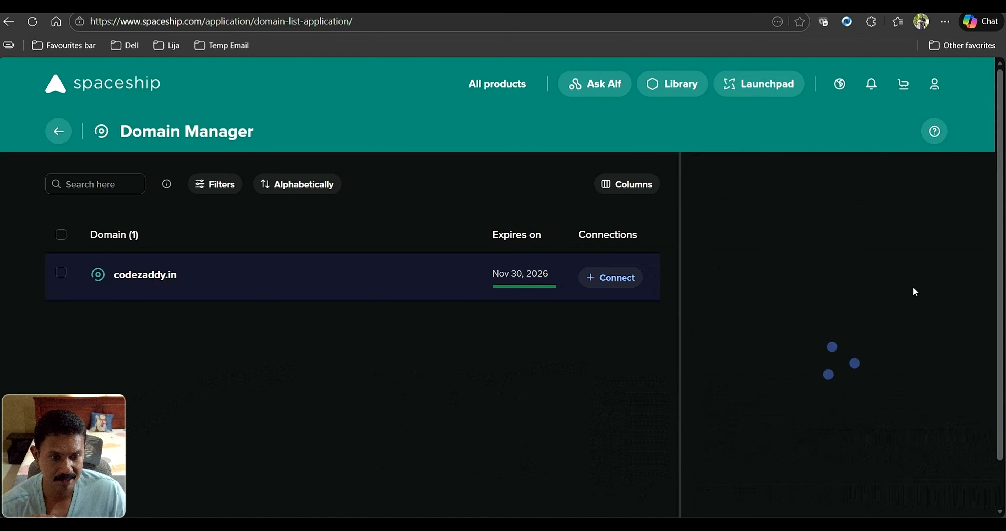
{"action": "scroll", "coordinate": [906, 309], "scroll_direction": "down", "scroll_amount": 5}
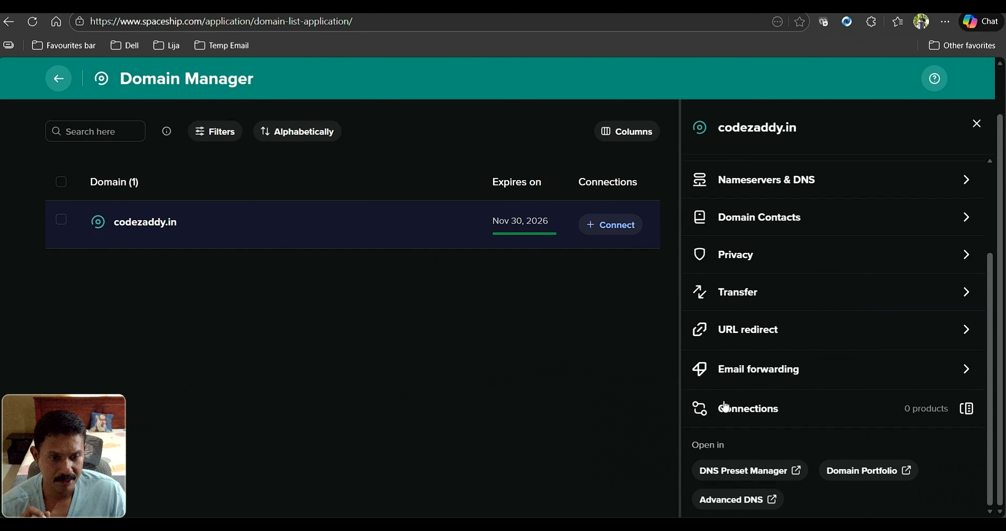
{"action": "left_click", "coordinate": [735, 501]}
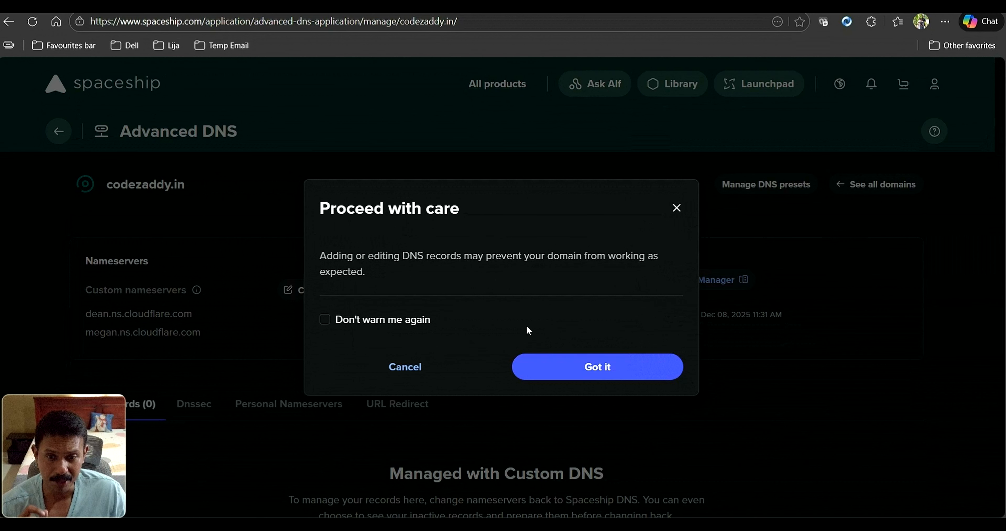
{"action": "left_click", "coordinate": [567, 369]}
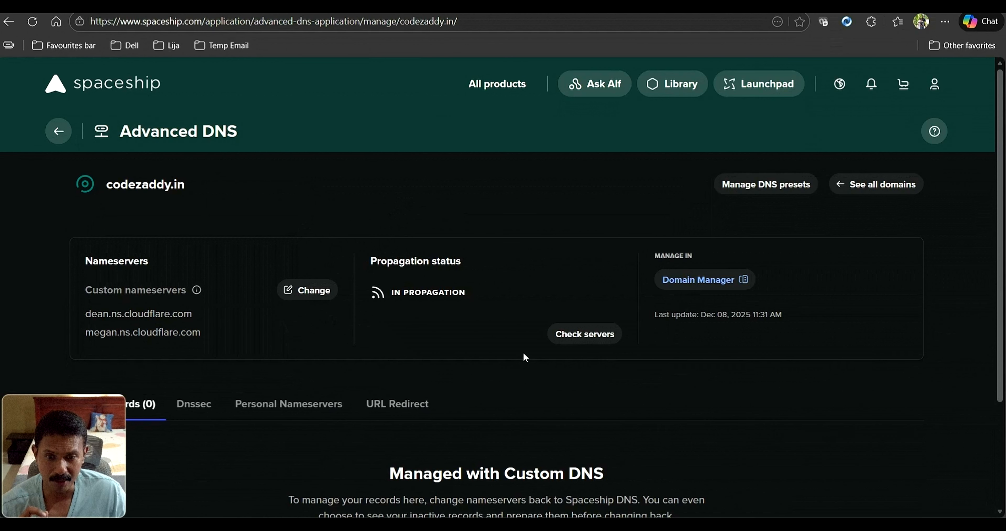
{"action": "left_click", "coordinate": [587, 337]}
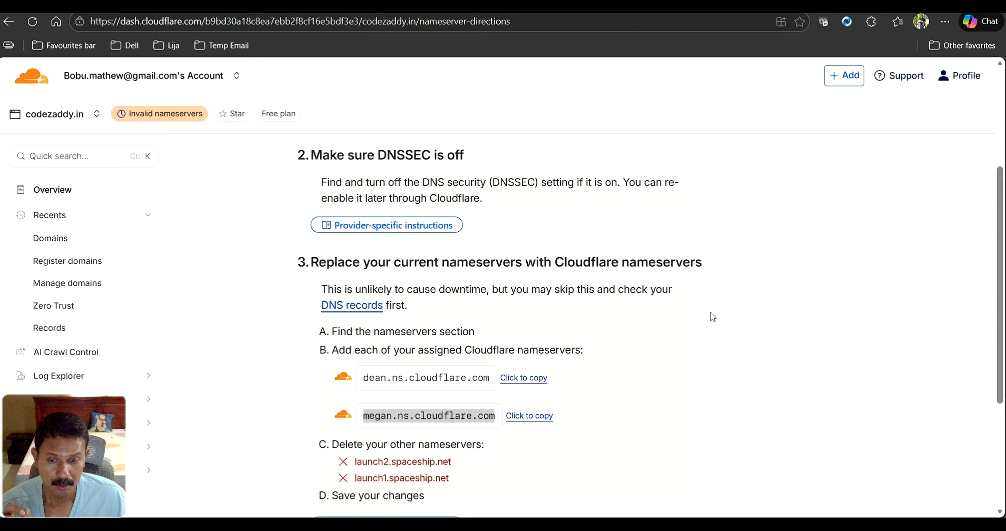
In Cloudflare, continue past the nameserver instructions for codezaddy.in and request an immediate nameserver check from its overview
{"action": "scroll", "coordinate": [729, 303], "scroll_direction": "down", "scroll_amount": 3}
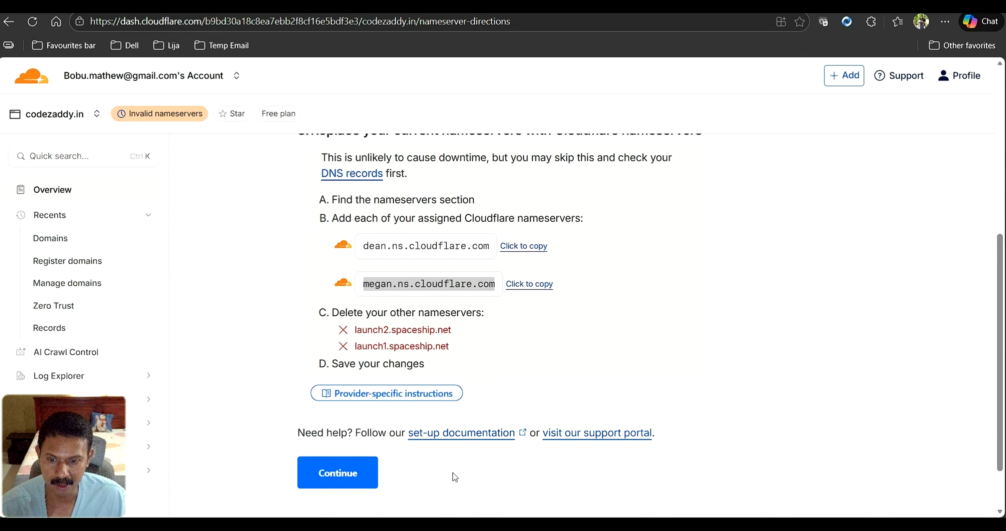
{"action": "left_click", "coordinate": [327, 476]}
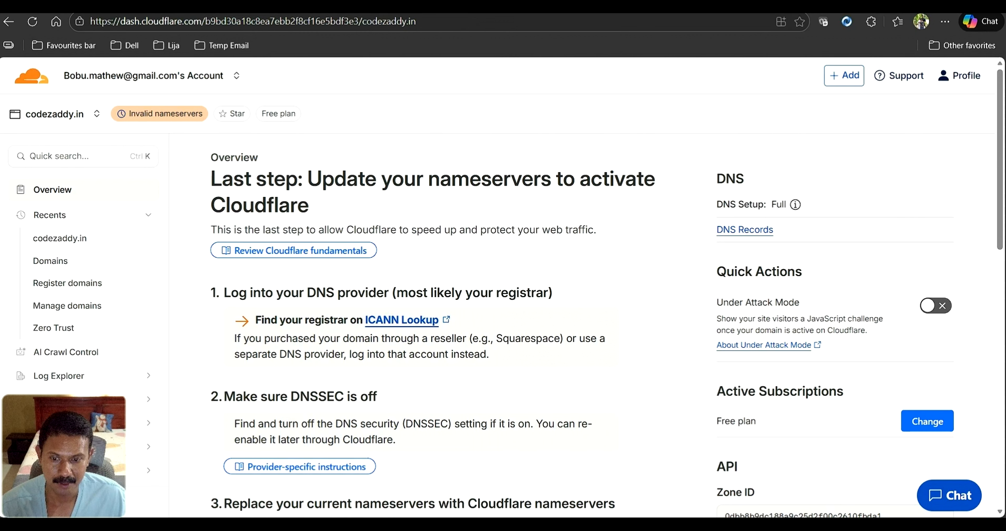
{"action": "scroll", "coordinate": [378, 200], "scroll_direction": "down", "scroll_amount": 5}
{"action": "scroll", "coordinate": [499, 235], "scroll_direction": "down", "scroll_amount": 8}
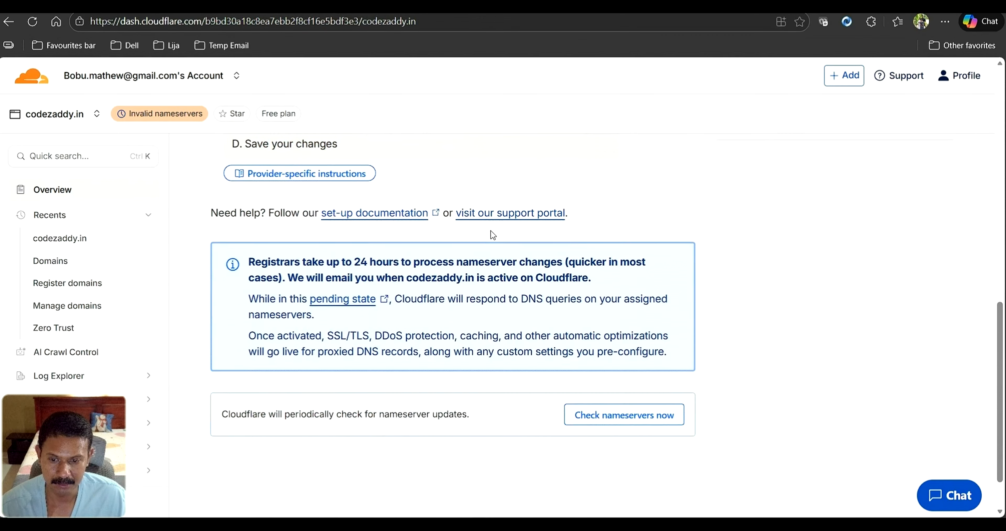
{"action": "scroll", "coordinate": [489, 235], "scroll_direction": "up", "scroll_amount": 15}
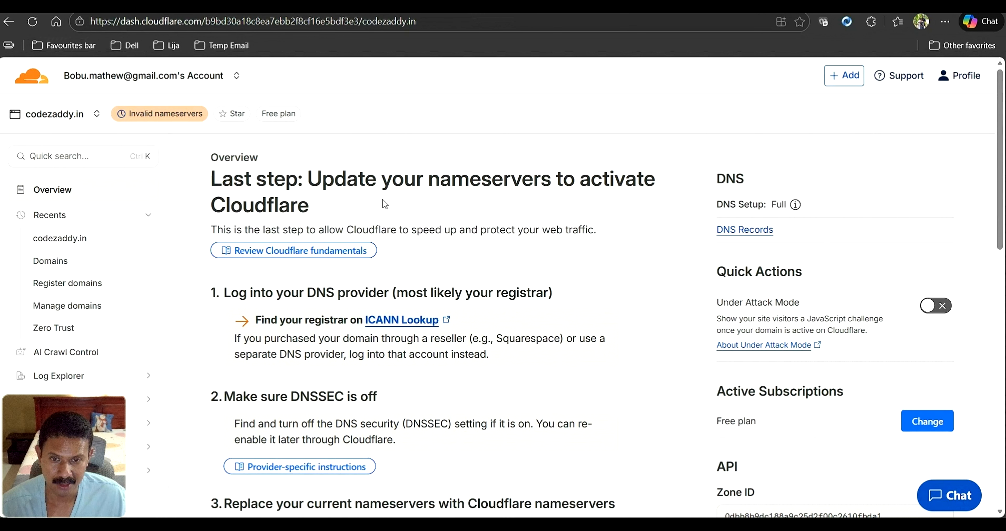
{"action": "scroll", "coordinate": [387, 218], "scroll_direction": "down", "scroll_amount": 10}
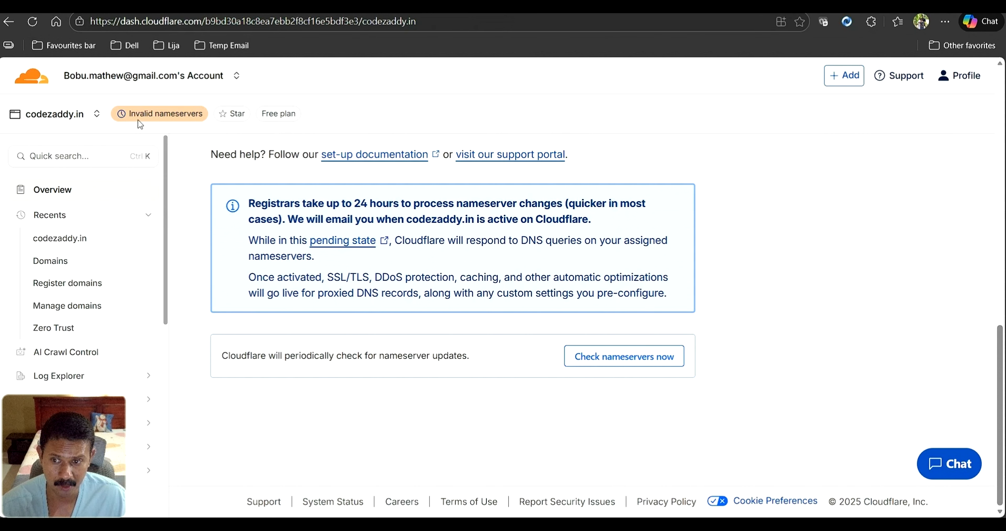
{"action": "mouse_move", "coordinate": [147, 118]}
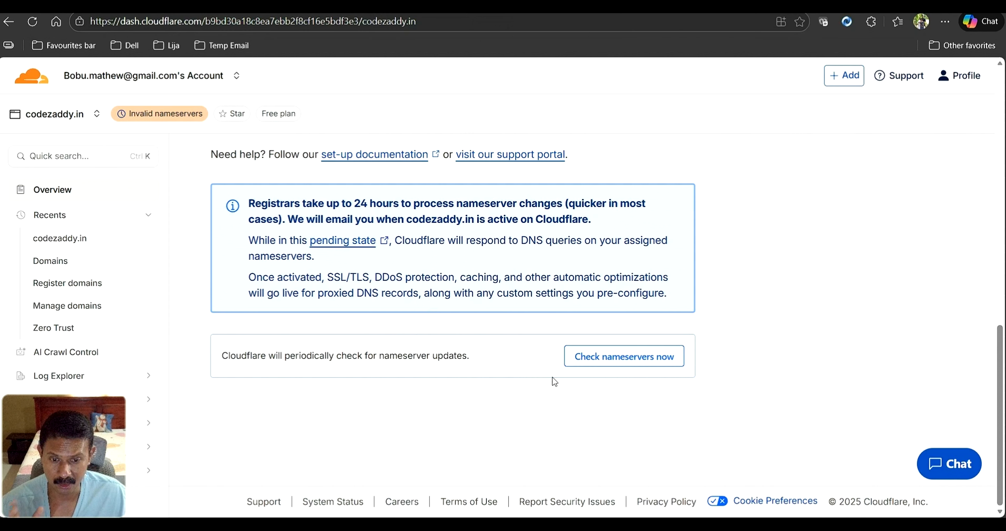
{"action": "left_click", "coordinate": [599, 365]}
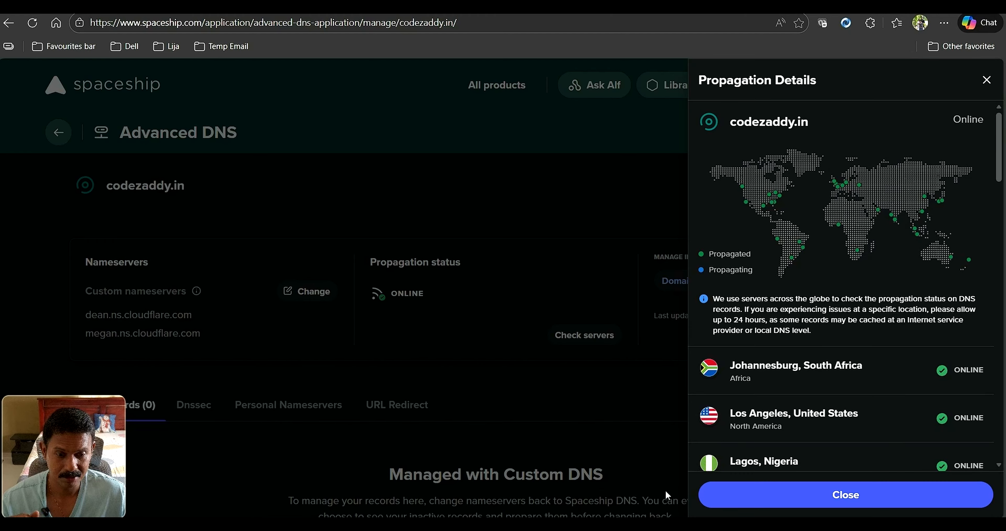
Close Spaceship's propagation details, switch to Cloudflare and examine the DNS records and assigned nameservers of codezaddy.in
{"action": "left_click", "coordinate": [658, 501]}
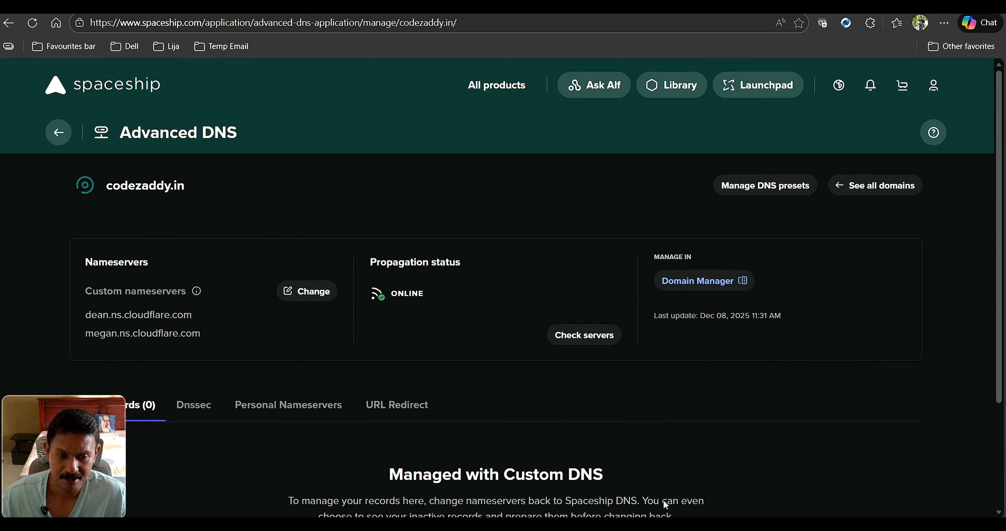
{"action": "key", "text": "ctrl+Tab"}
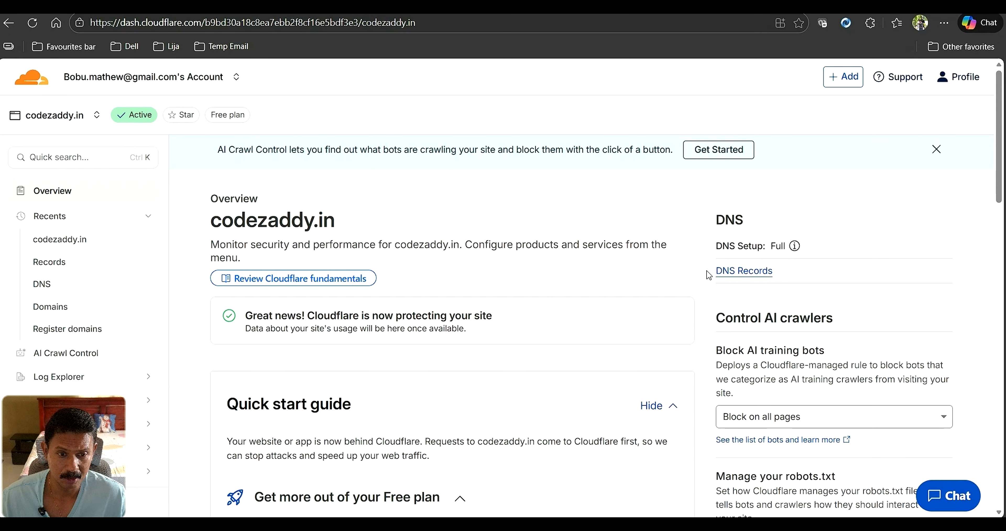
{"action": "left_click", "coordinate": [739, 278]}
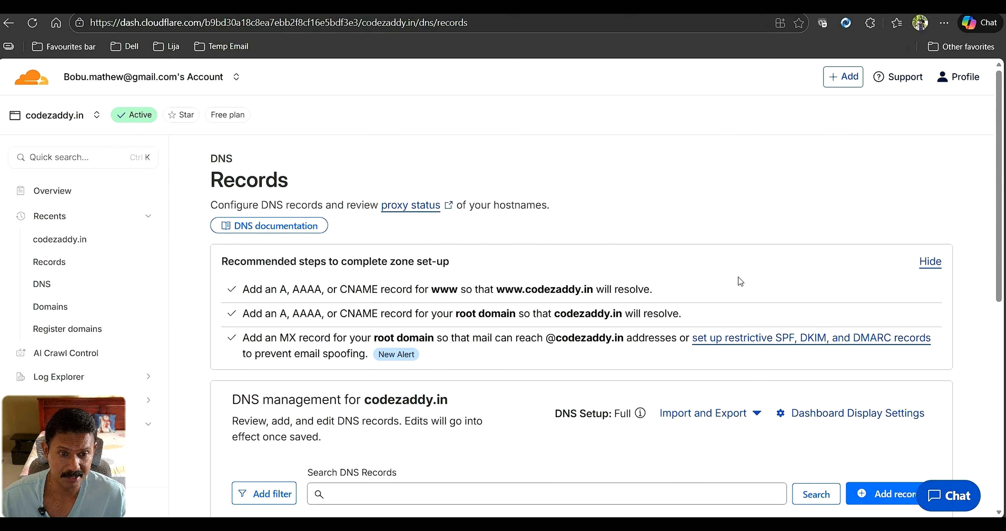
{"action": "scroll", "coordinate": [660, 252], "scroll_direction": "down", "scroll_amount": 7}
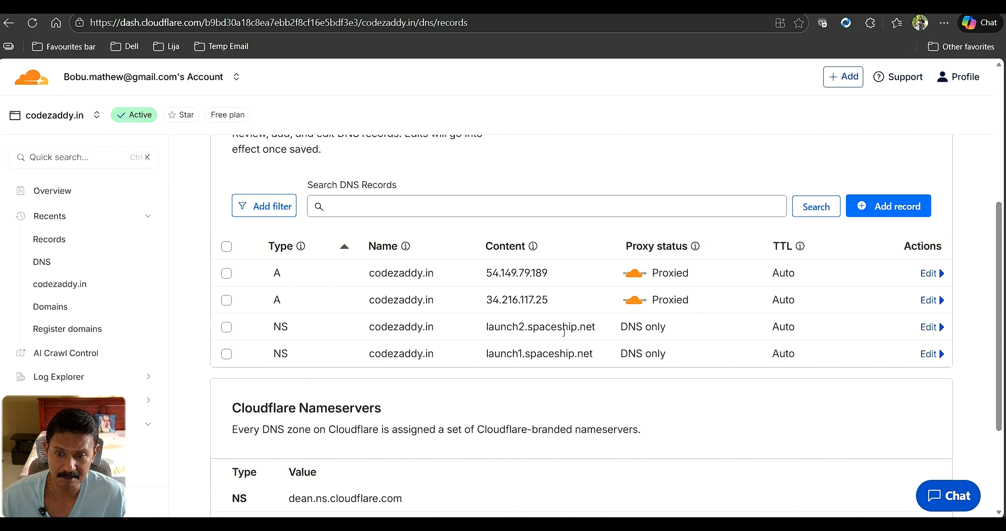
{"action": "scroll", "coordinate": [564, 332], "scroll_direction": "down", "scroll_amount": 2}
{"action": "scroll", "coordinate": [547, 324], "scroll_direction": "down", "scroll_amount": 2}
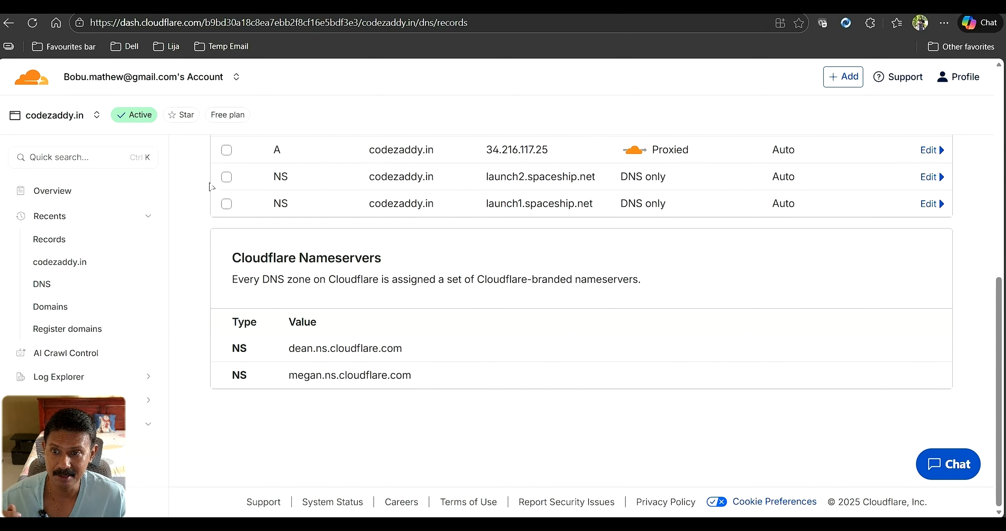
Return from the codezaddy.in DNS records to the Cloudflare account home and open Zero Trust
{"action": "left_click", "coordinate": [167, 81]}
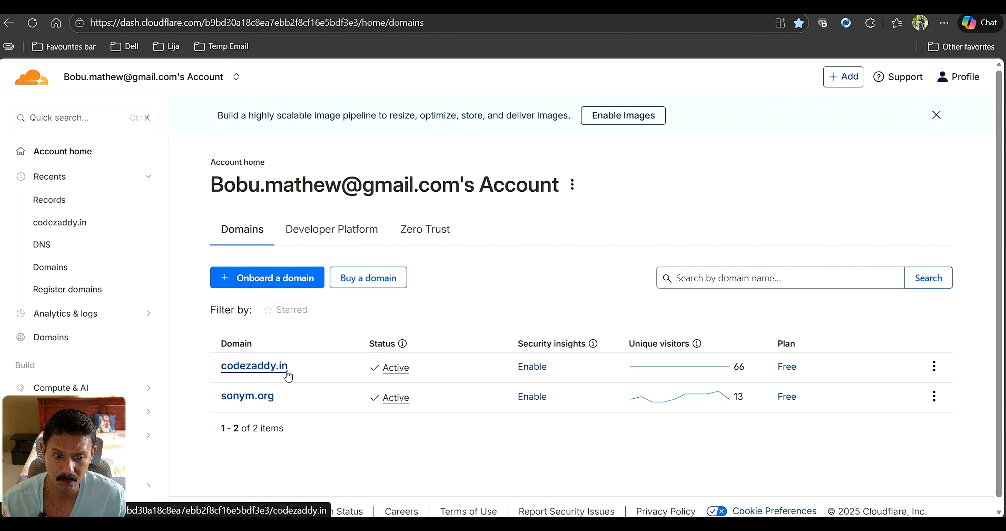
{"action": "scroll", "coordinate": [169, 387], "scroll_direction": "down", "scroll_amount": 3}
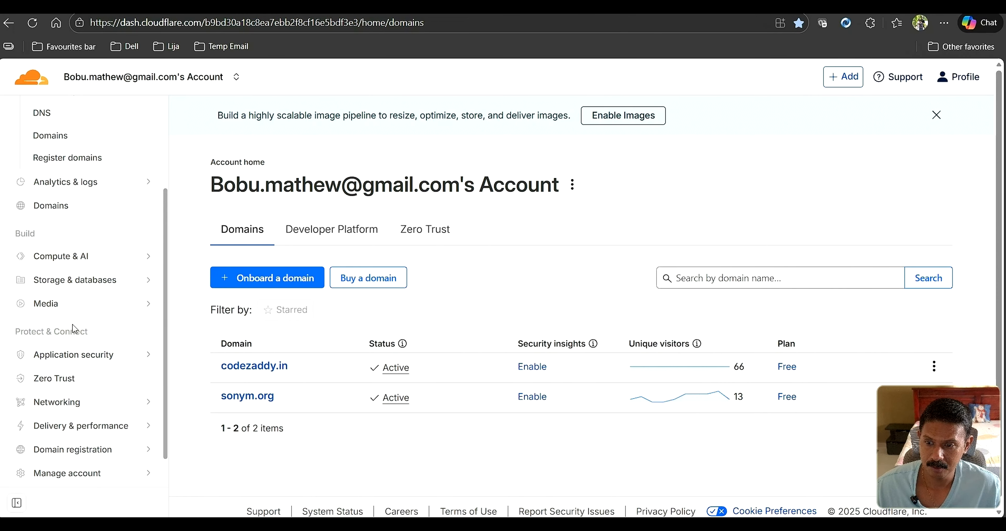
{"action": "left_click", "coordinate": [57, 382]}
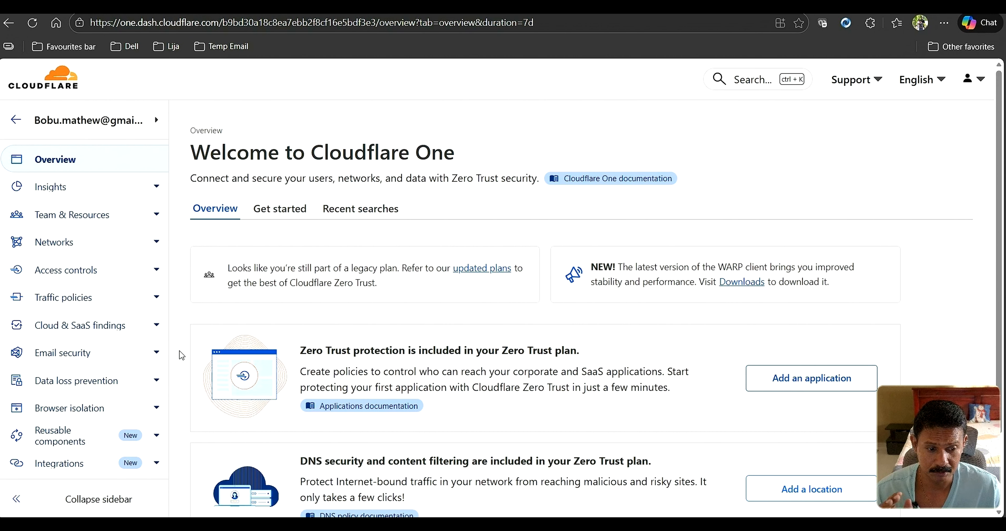
Open the Cloudflare One settings, show only the team name section, and read how the team name creates a subdomain and enrolls devices
{"action": "scroll", "coordinate": [181, 354], "scroll_direction": "down", "scroll_amount": 3}
{"action": "scroll", "coordinate": [181, 354], "scroll_direction": "up", "scroll_amount": 3}
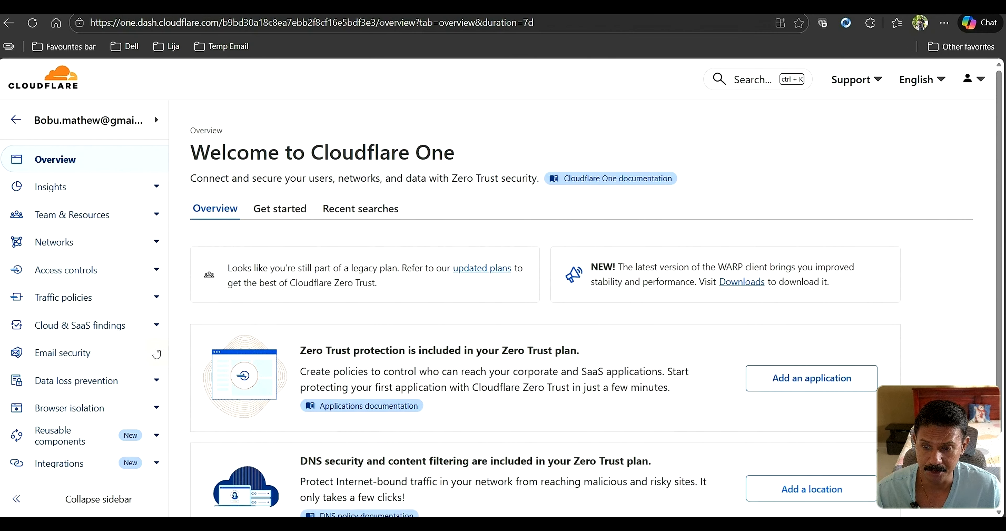
{"action": "scroll", "coordinate": [77, 353], "scroll_direction": "down", "scroll_amount": 2}
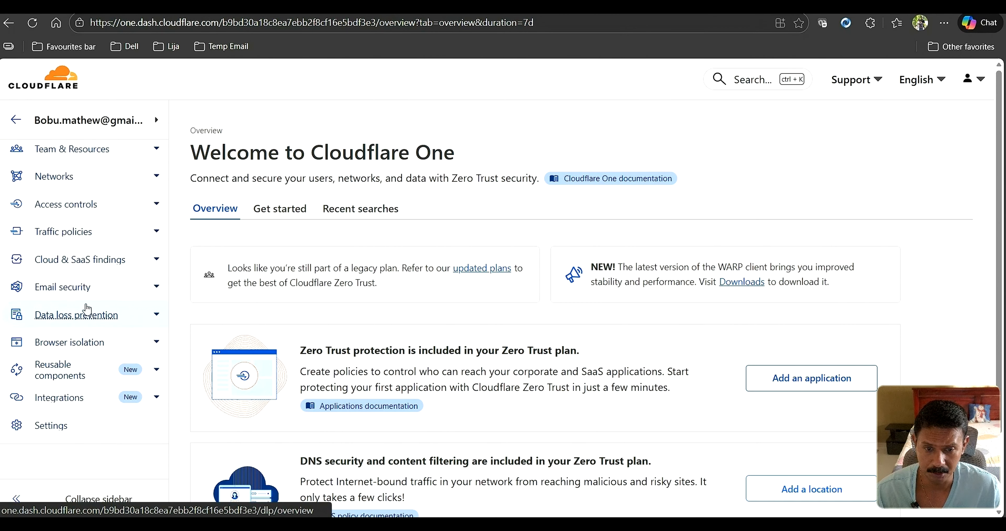
{"action": "scroll", "coordinate": [43, 391], "scroll_direction": "down", "scroll_amount": 1}
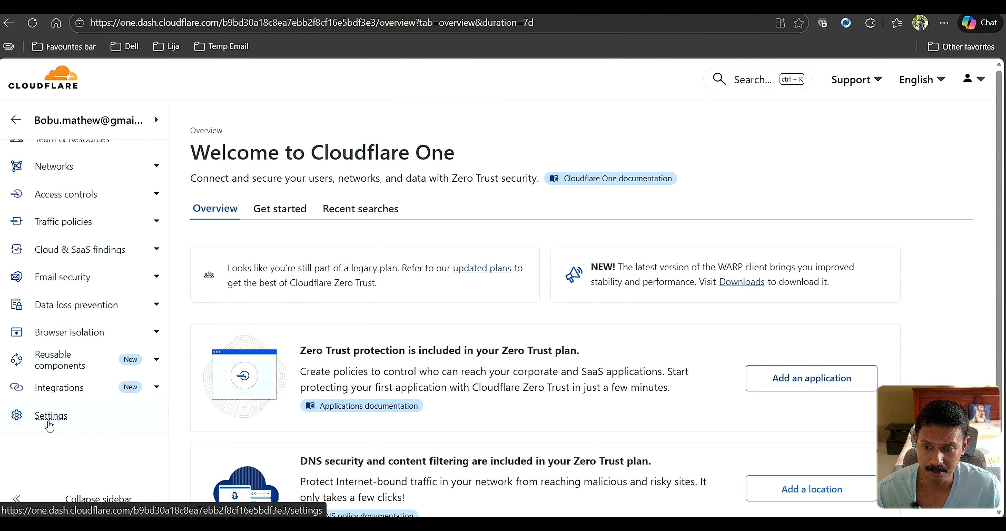
{"action": "left_click", "coordinate": [49, 422]}
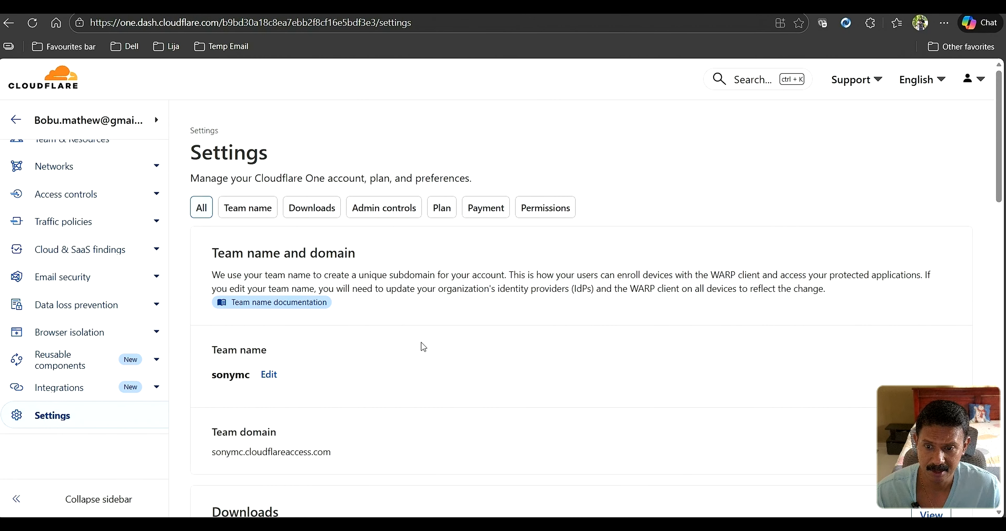
{"action": "left_click", "coordinate": [261, 210]}
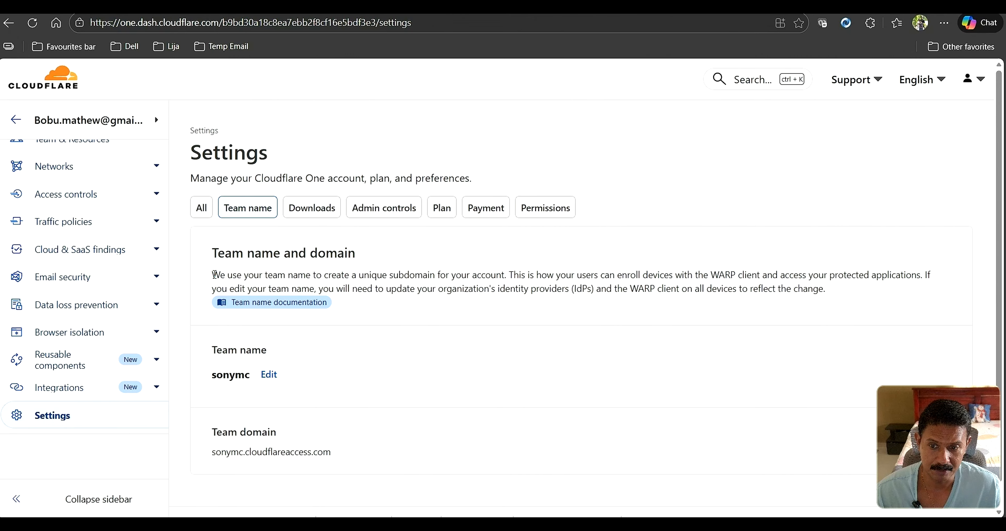
{"action": "left_click_drag", "start_coordinate": [219, 275], "coordinate": [505, 280]}
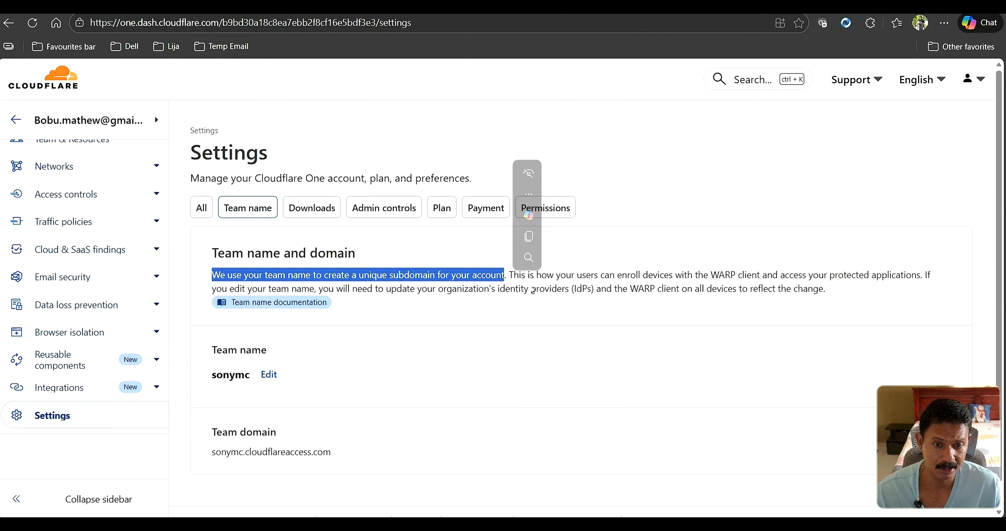
{"action": "left_click", "coordinate": [594, 275]}
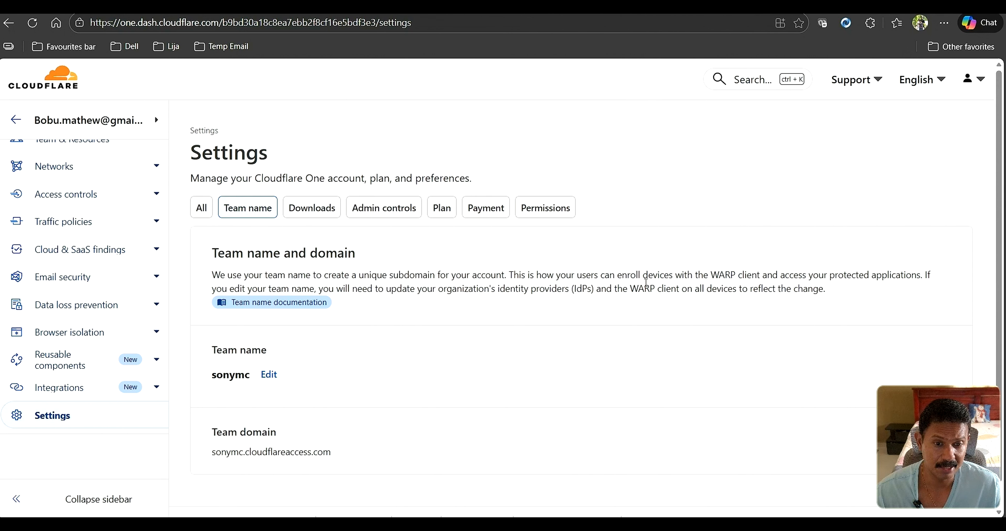
{"action": "left_click_drag", "start_coordinate": [614, 275], "coordinate": [762, 276]}
{"action": "left_click", "coordinate": [692, 316]}
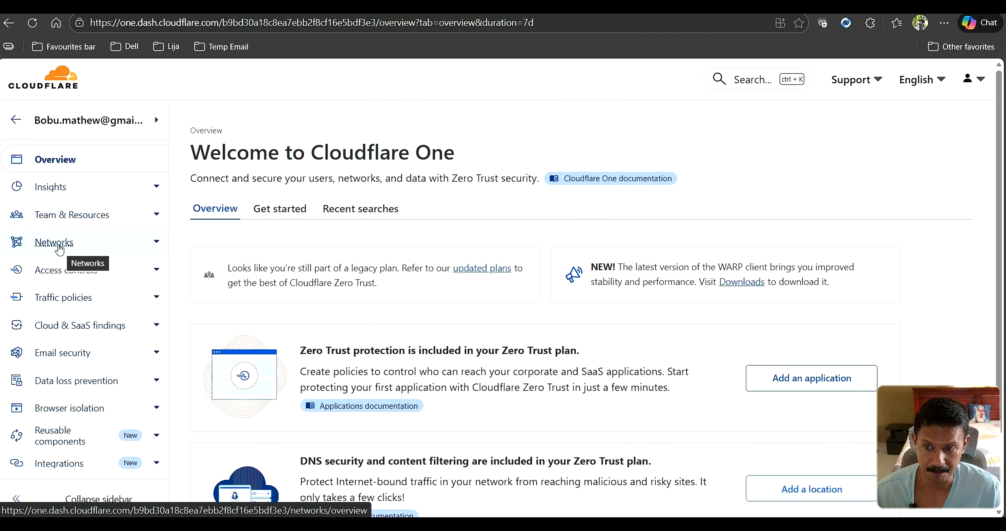
Go back to the account home, reopen Zero Trust and open the Connectors page under Networks
{"action": "left_click", "coordinate": [18, 119]}
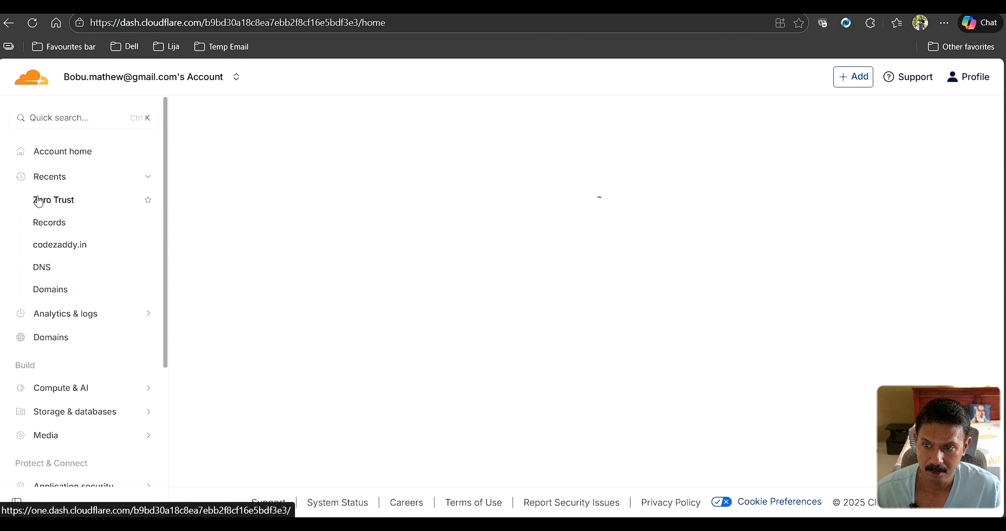
{"action": "scroll", "coordinate": [47, 207], "scroll_direction": "down", "scroll_amount": 1}
{"action": "scroll", "coordinate": [52, 206], "scroll_direction": "down", "scroll_amount": 3}
{"action": "scroll", "coordinate": [51, 205], "scroll_direction": "up", "scroll_amount": 4}
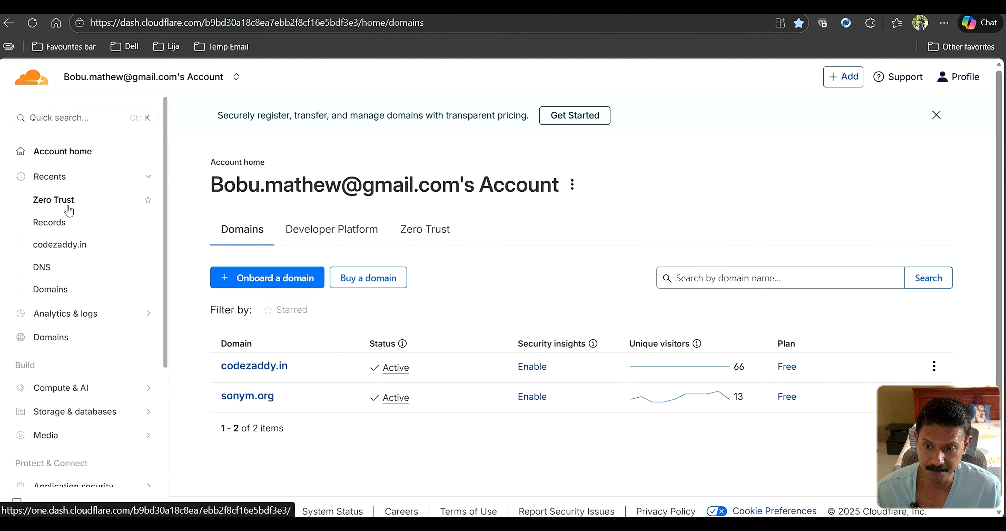
{"action": "scroll", "coordinate": [56, 207], "scroll_direction": "down", "scroll_amount": 3}
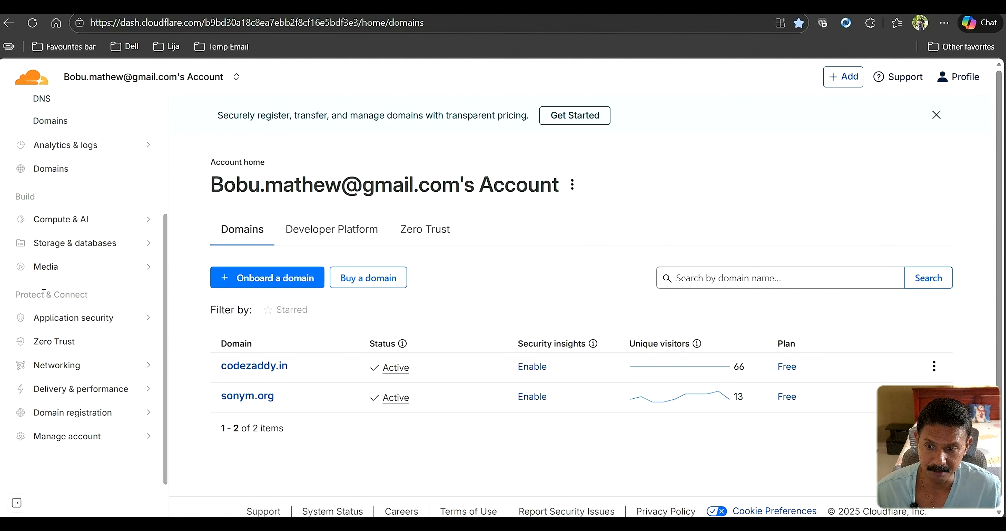
{"action": "left_click", "coordinate": [48, 344]}
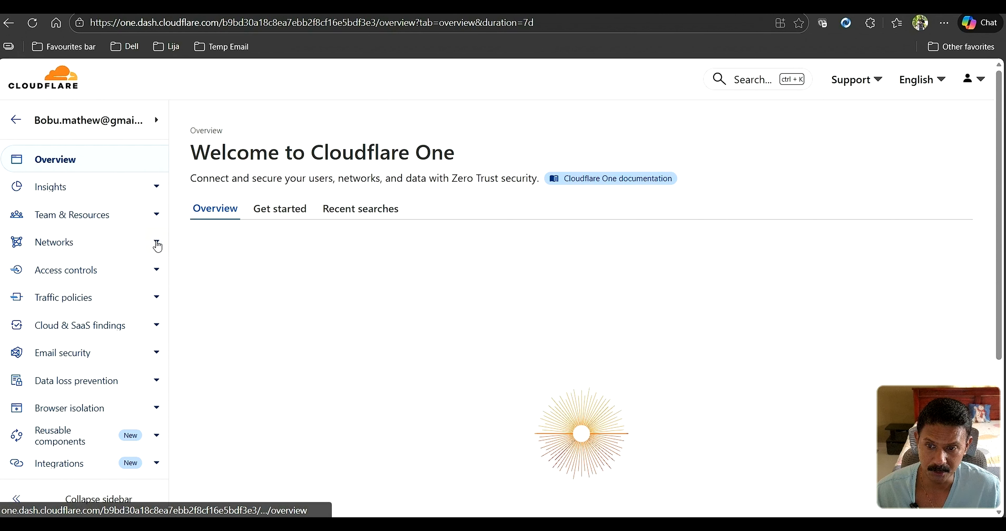
{"action": "left_click", "coordinate": [157, 243]}
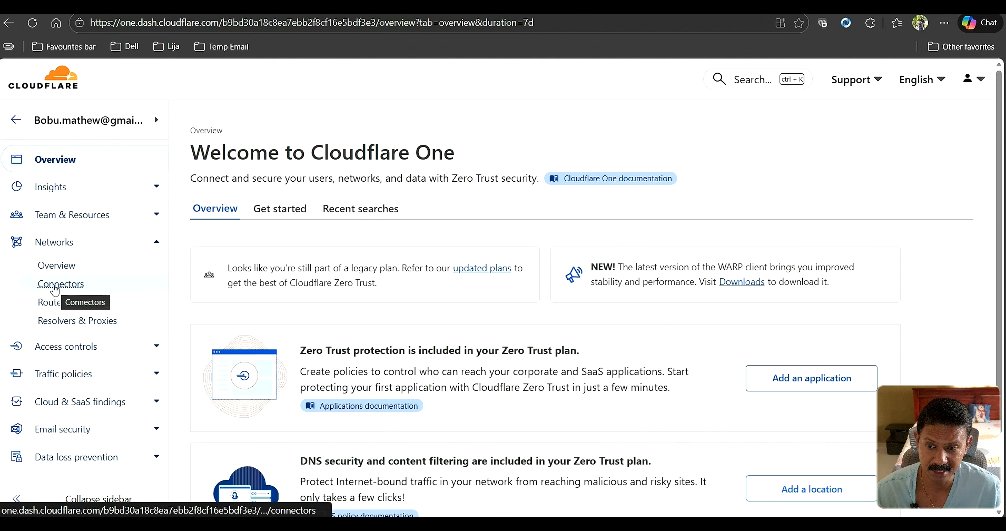
{"action": "left_click", "coordinate": [55, 290]}
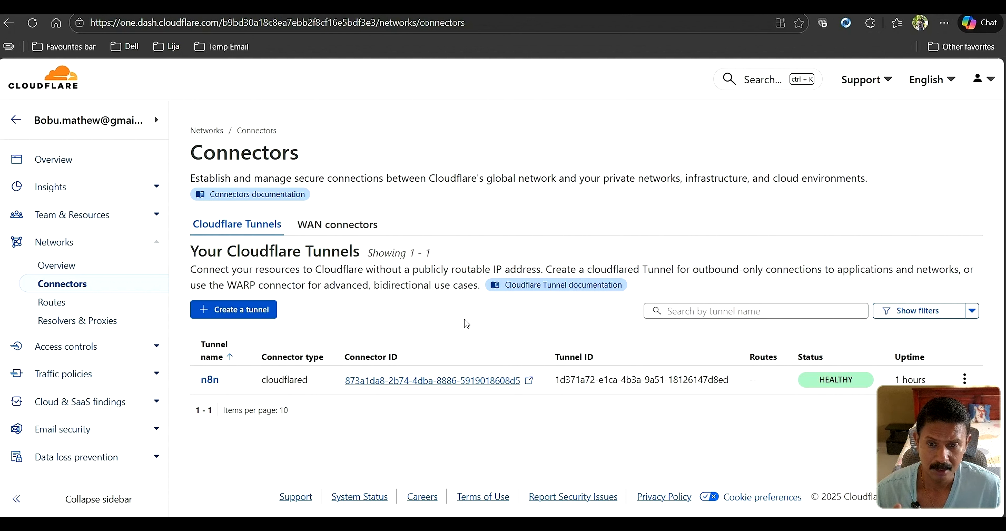
Create a tunnel of type Cloudflared, name it n8n_demo and save it
{"action": "left_click", "coordinate": [228, 316]}
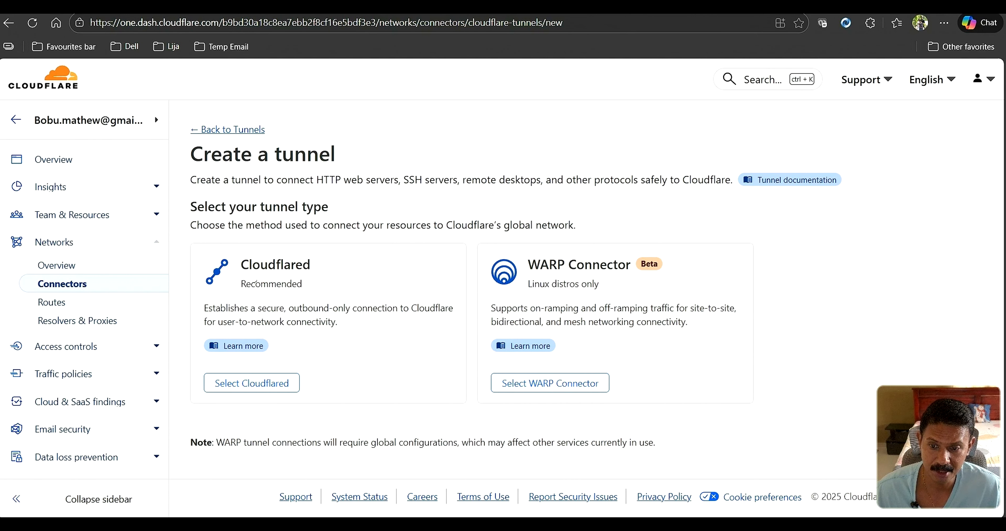
{"action": "left_click", "coordinate": [250, 388]}
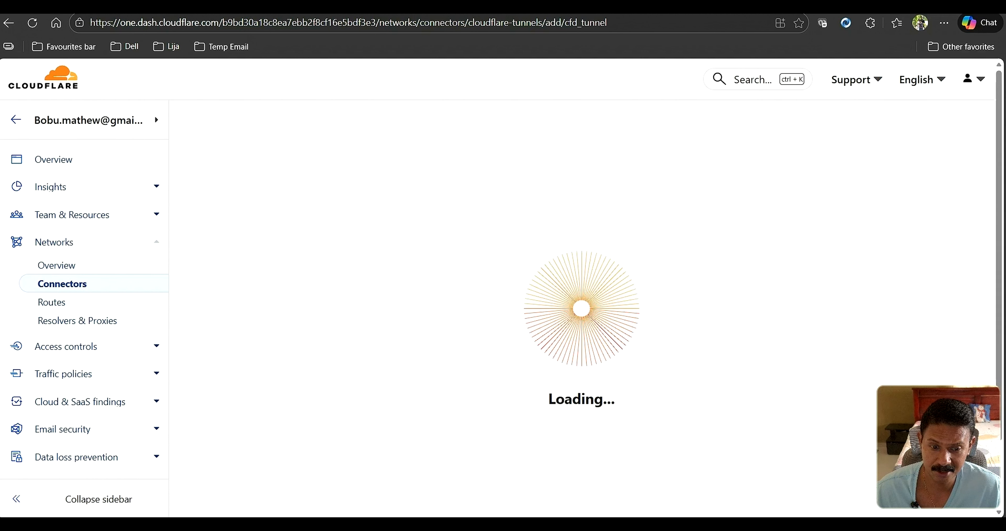
{"action": "left_click", "coordinate": [294, 316]}
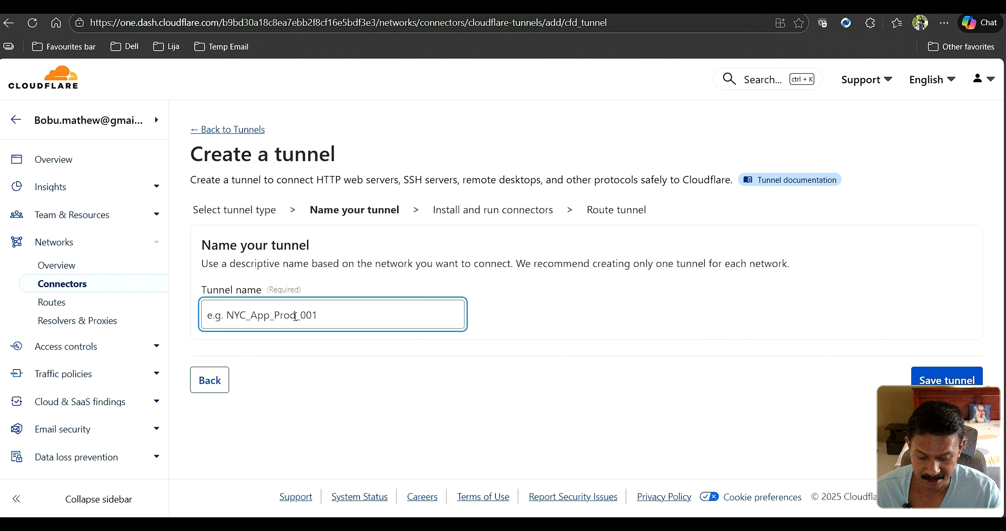
{"action": "type", "text": "n8n_demo"}
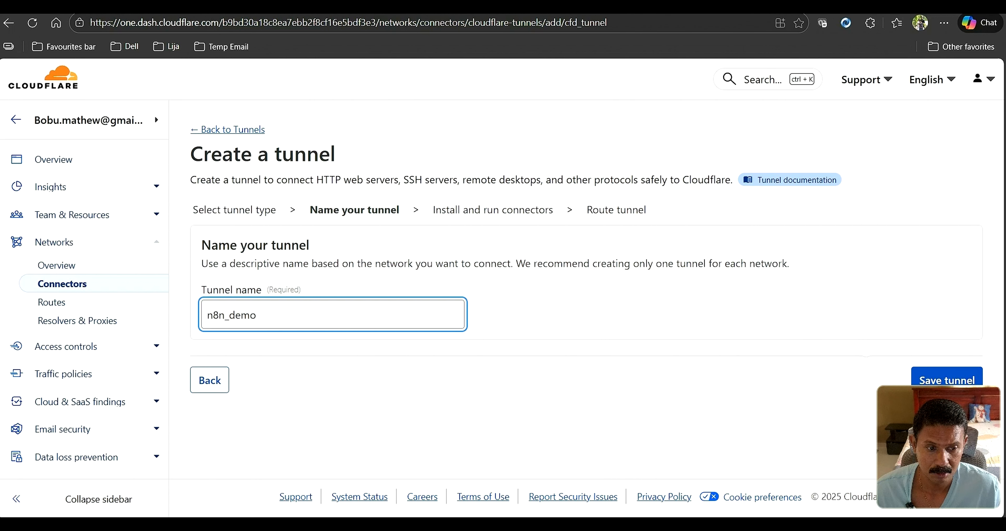
{"action": "left_click", "coordinate": [936, 380]}
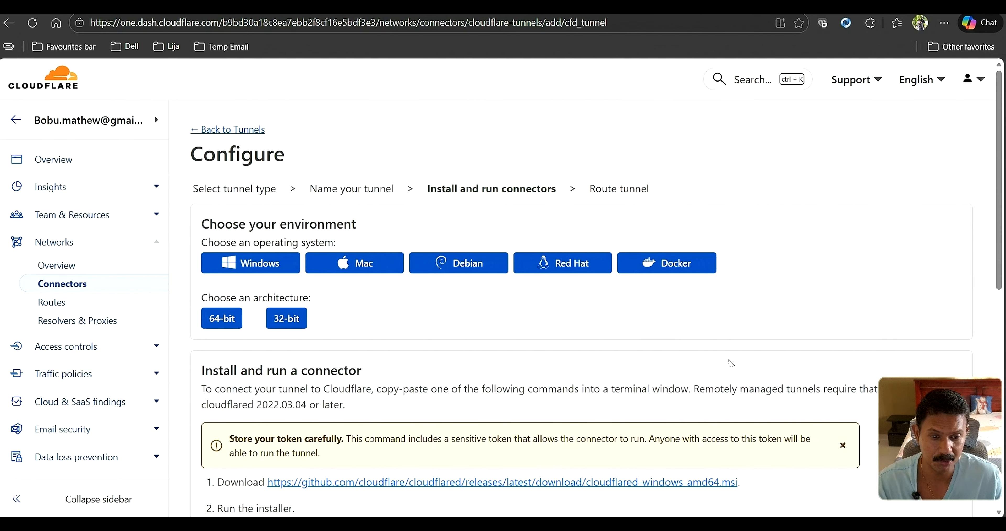
Switch to Tunnel.drawio, examine the Cloudflare proxy and tunnel agent in the CloudFlare diagram, and return to Cloudflare
{"action": "key", "text": "alt+Tab"}
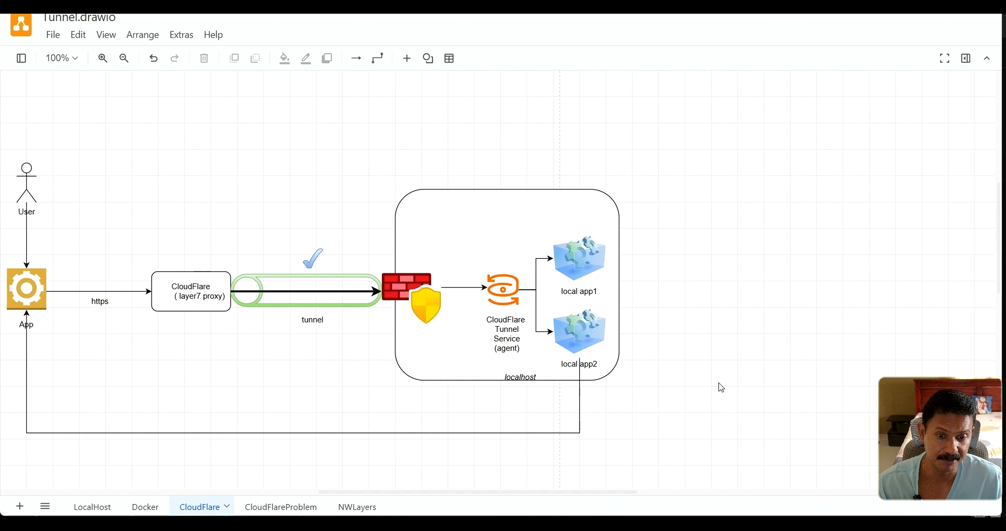
{"action": "left_click", "coordinate": [475, 354]}
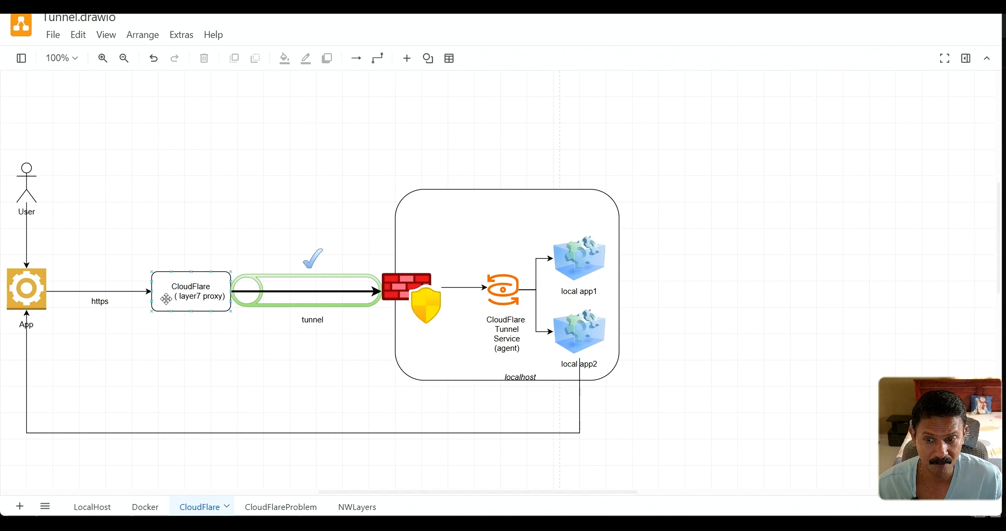
{"action": "left_click", "coordinate": [174, 293]}
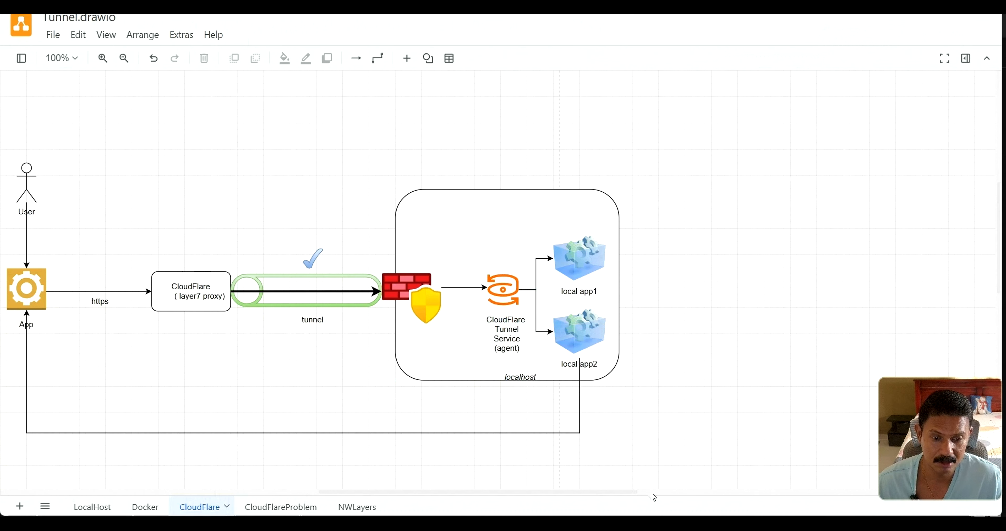
{"action": "key", "text": "alt+Tab"}
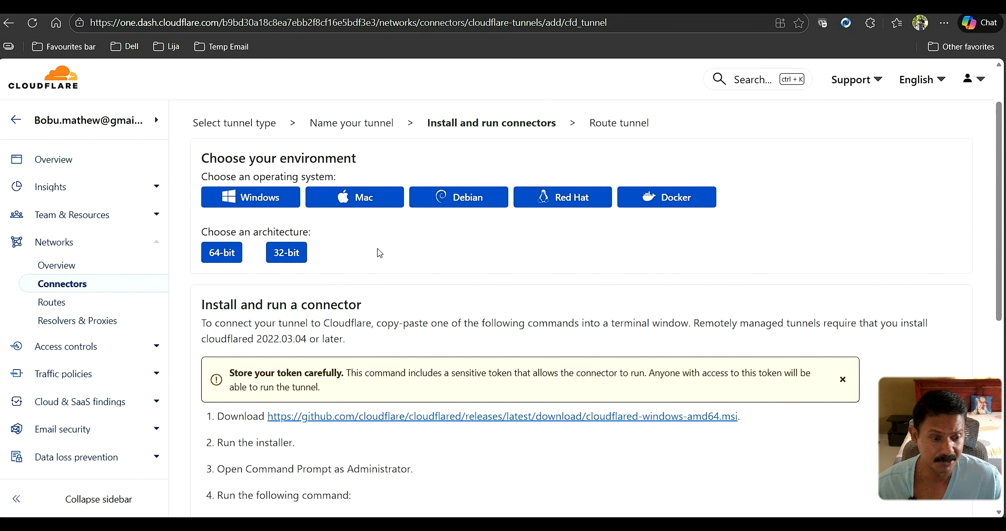
Choose Windows as the connector environment, download cloudflared-windows-amd64.msi and copy the cloudflared service install command
{"action": "left_click", "coordinate": [258, 195]}
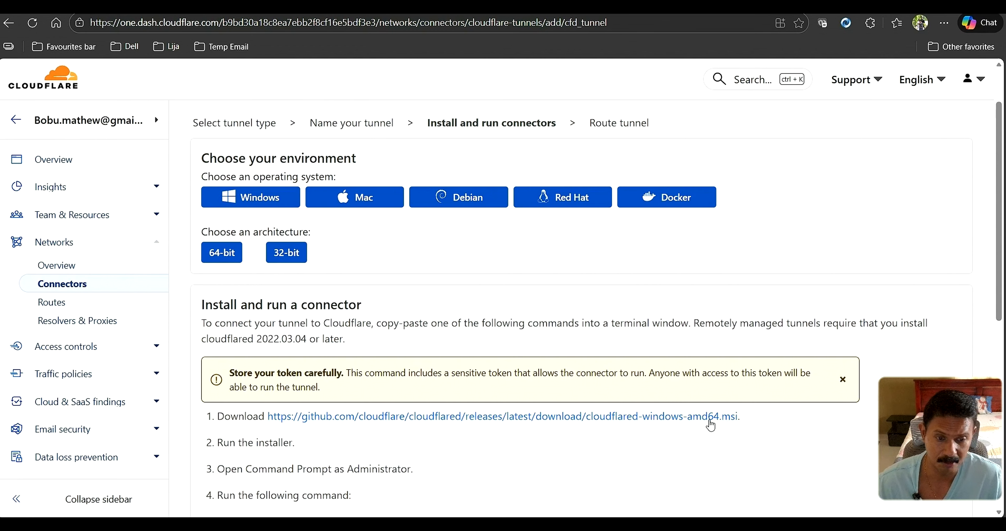
{"action": "left_click", "coordinate": [694, 422]}
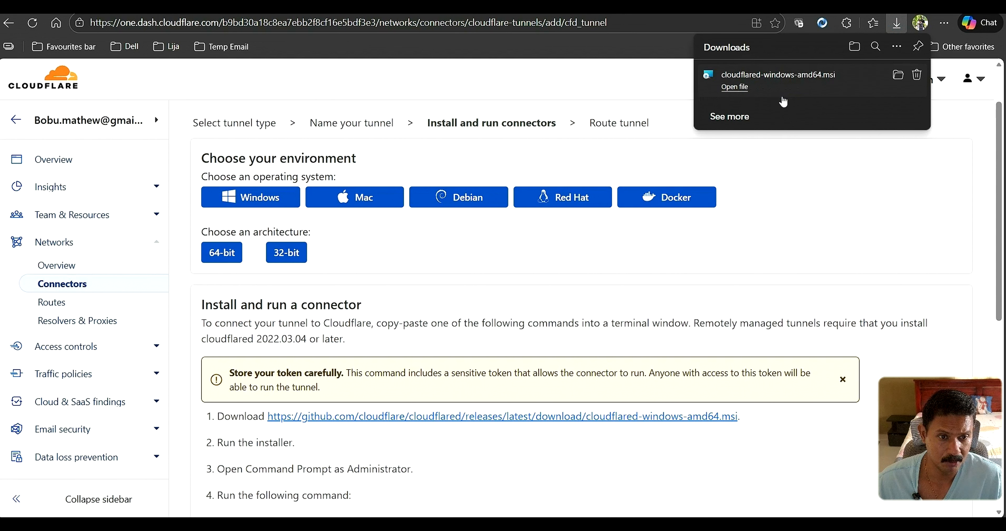
{"action": "key", "text": "alt+Tab"}
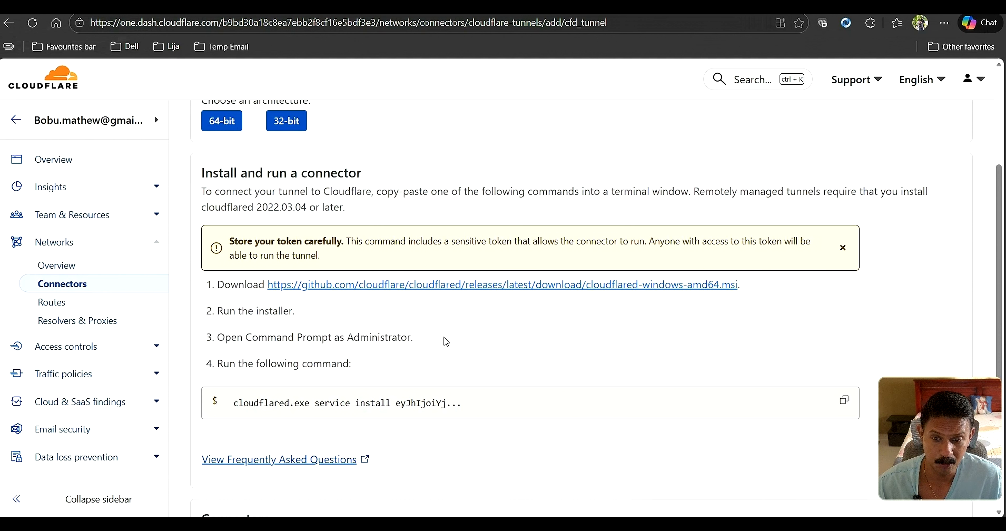
{"action": "scroll", "coordinate": [446, 341], "scroll_direction": "down", "scroll_amount": 1}
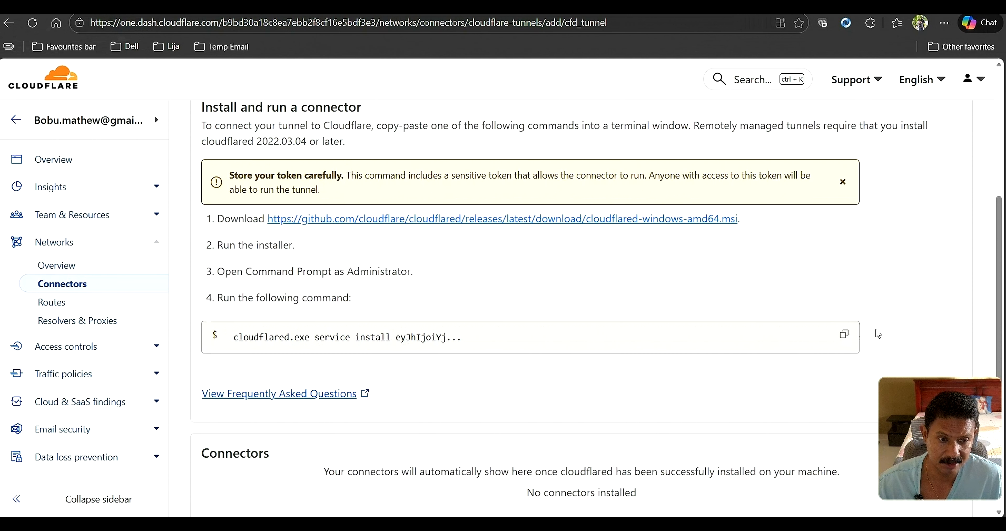
{"action": "left_click", "coordinate": [845, 336]}
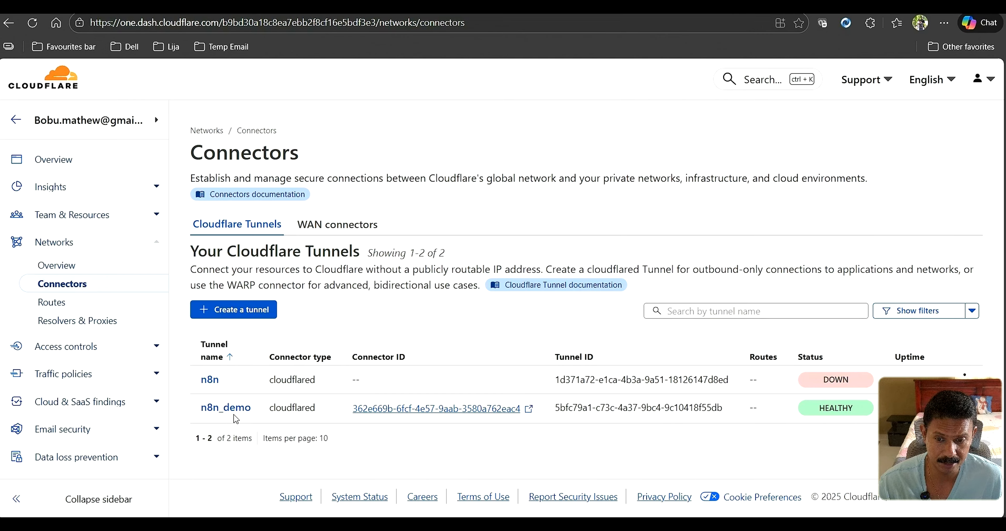
Open the configuration of the n8n_demo tunnel from the list of Cloudflare Tunnels
{"action": "mouse_move", "coordinate": [857, 412]}
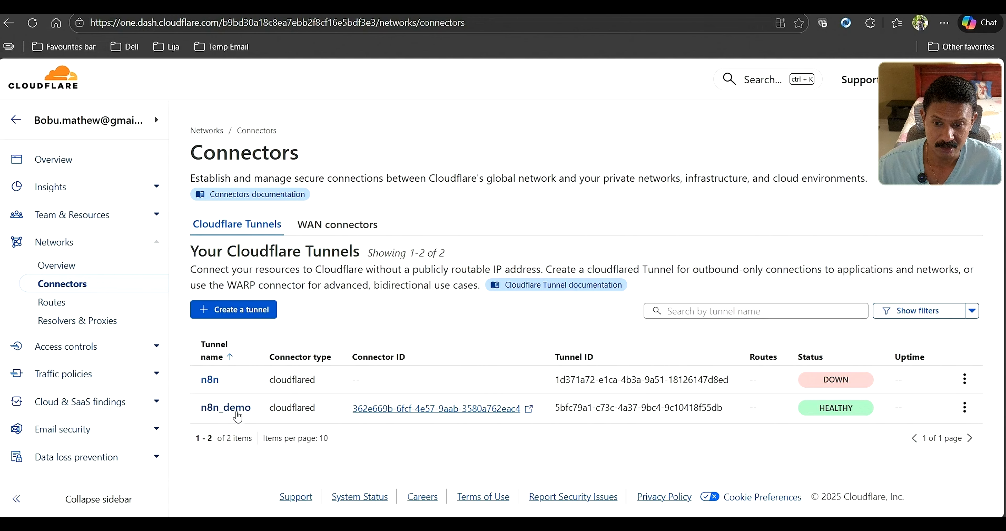
{"action": "left_click", "coordinate": [965, 411]}
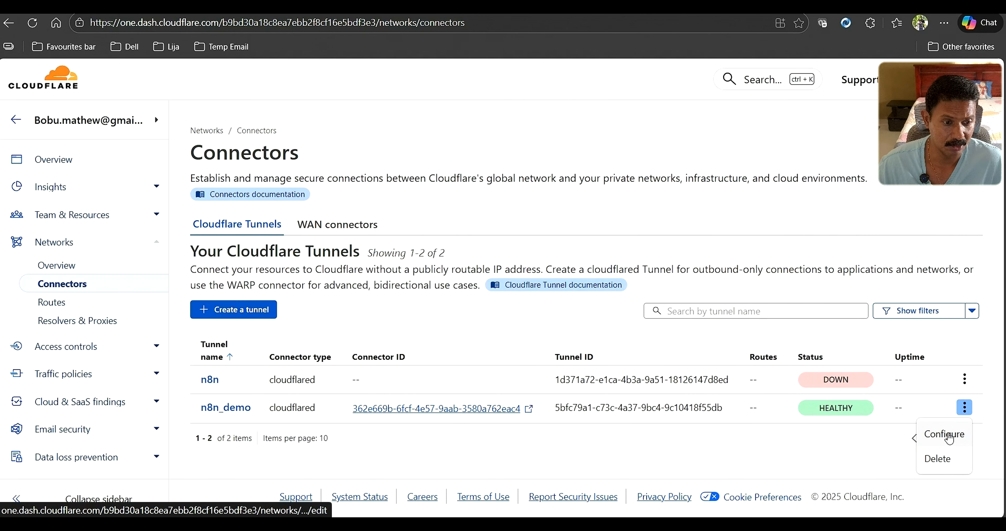
{"action": "left_click", "coordinate": [949, 436]}
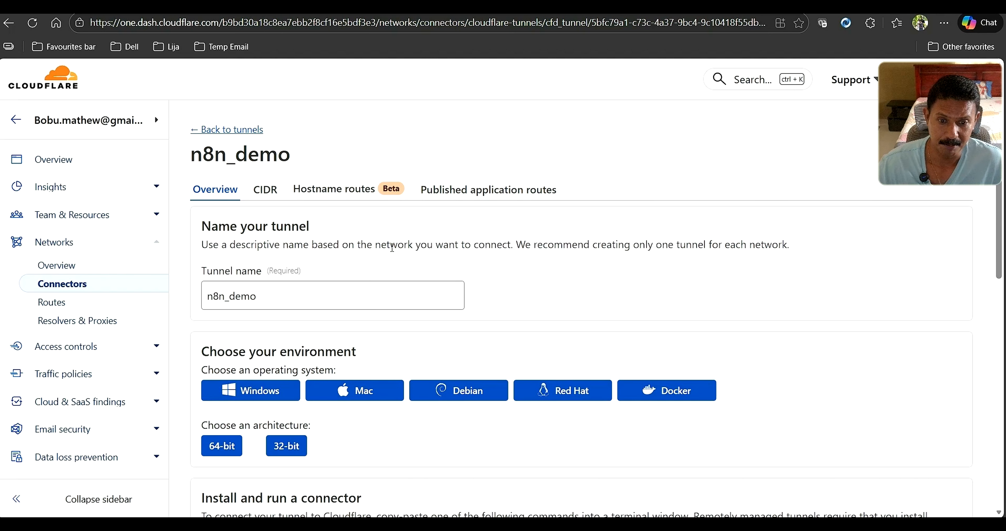
{"action": "scroll", "coordinate": [430, 246], "scroll_direction": "down", "scroll_amount": 2}
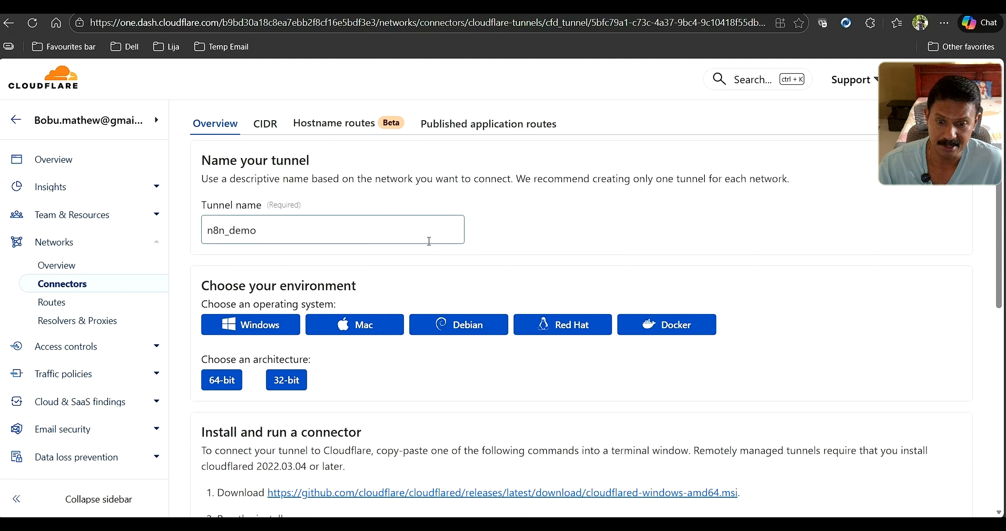
Open the published application routes of the n8n_demo tunnel and start adding a new route
{"action": "scroll", "coordinate": [426, 240], "scroll_direction": "up", "scroll_amount": 2}
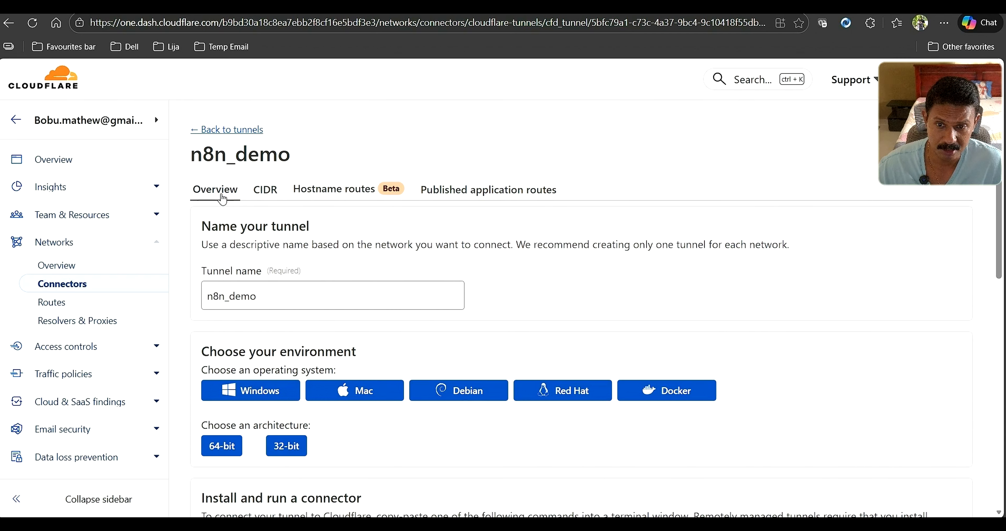
{"action": "left_click", "coordinate": [474, 198]}
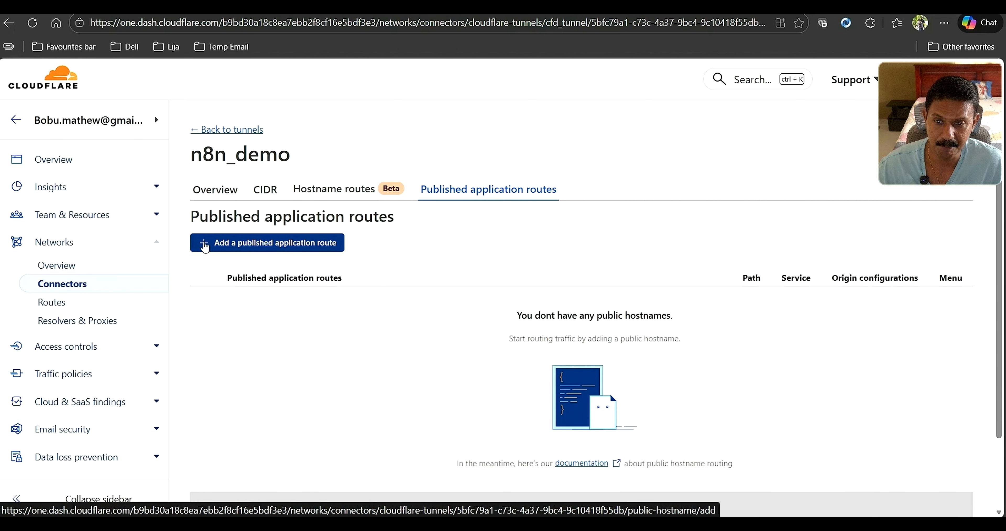
{"action": "left_click", "coordinate": [204, 246]}
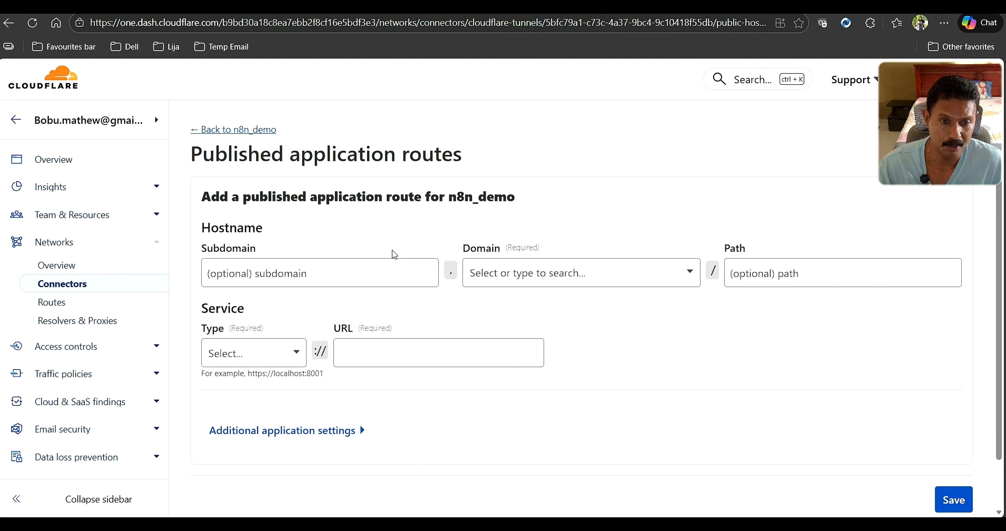
Switch to the local n8n window, check the host and port in its address, and return to the Cloudflare route form
{"action": "left_click", "coordinate": [127, 7]}
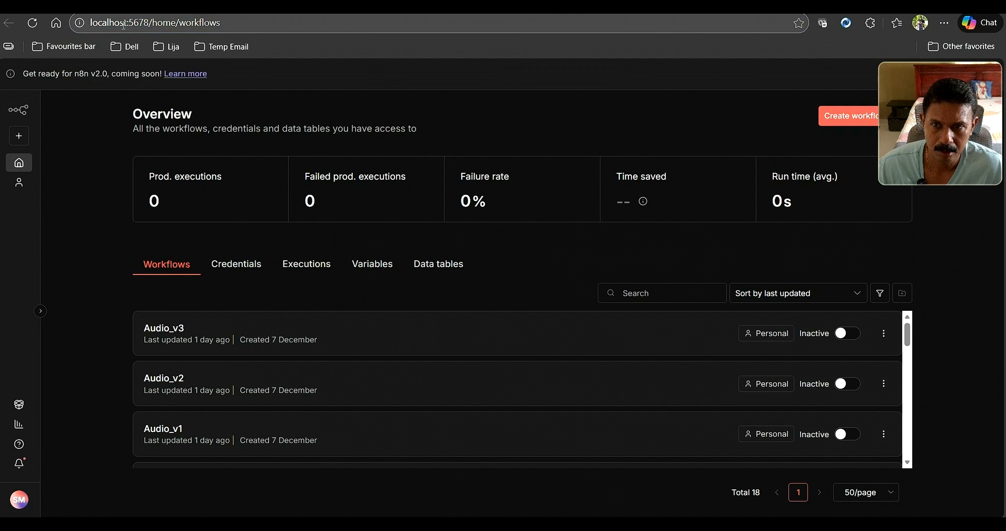
{"action": "left_click_drag", "start_coordinate": [91, 21], "coordinate": [145, 25]}
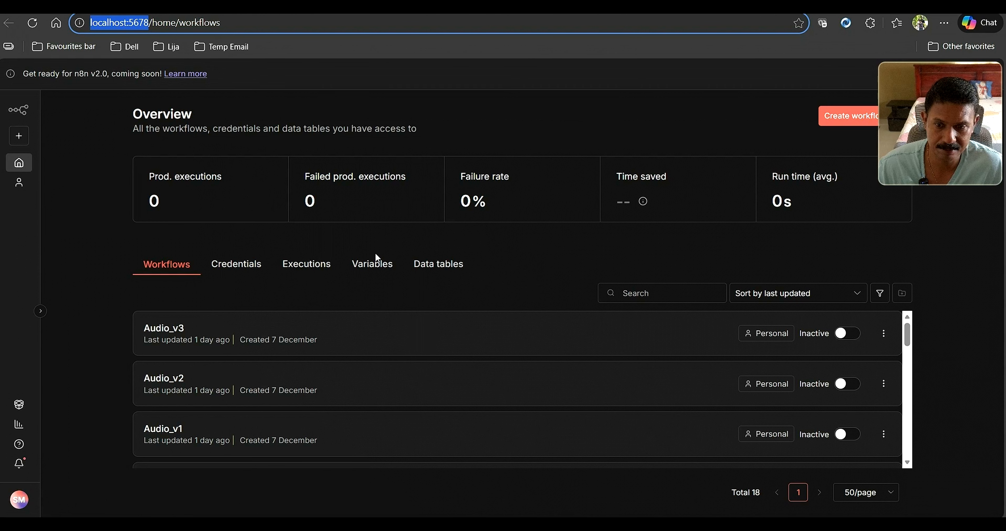
{"action": "left_click", "coordinate": [660, 499]}
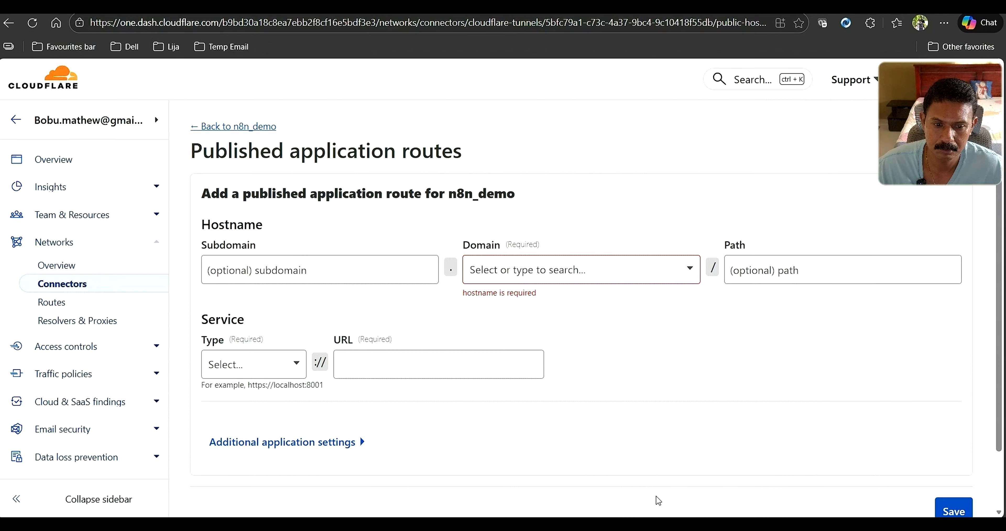
Set the route's hostname to the subdomain n8n on the domain codezaddy.in
{"action": "left_click", "coordinate": [263, 268]}
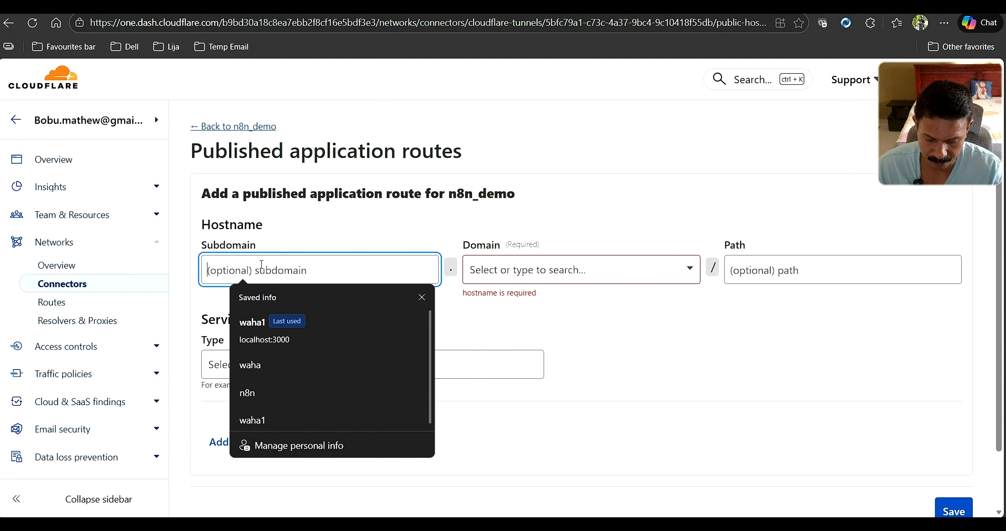
{"action": "type", "text": "n8n"}
{"action": "key", "text": "Tab"}
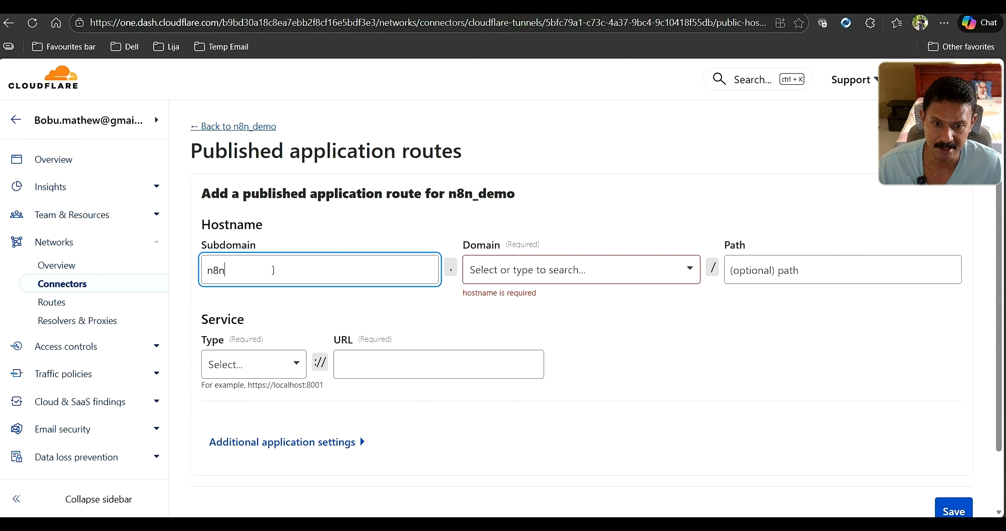
{"action": "left_click", "coordinate": [691, 274]}
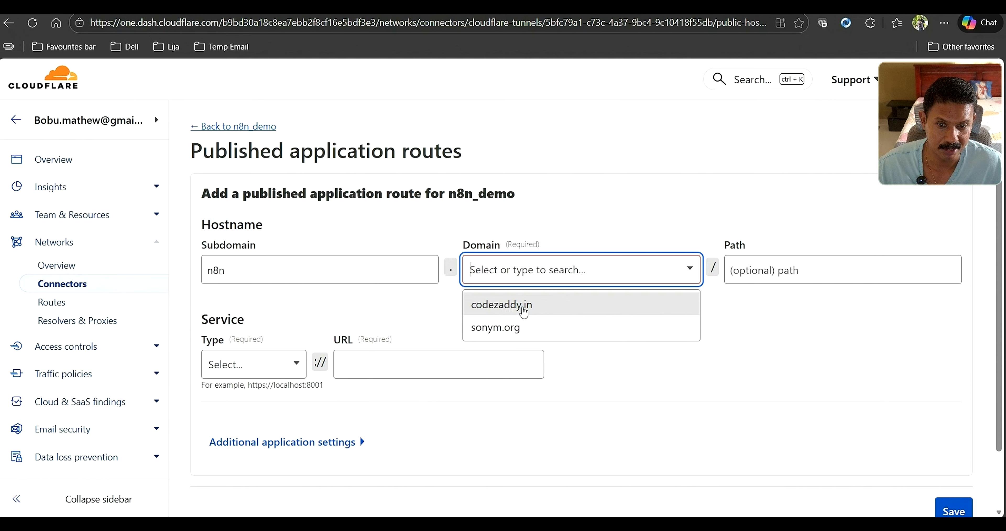
{"action": "left_click", "coordinate": [524, 308]}
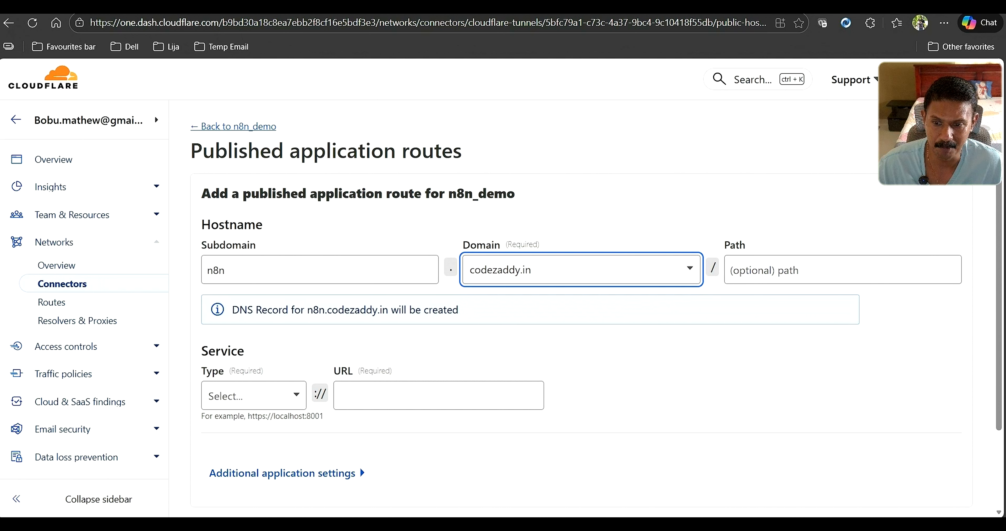
Set the route's service to type HTTP with the URL localhost:5678 and save the route
{"action": "left_click", "coordinate": [299, 396]}
{"action": "left_click", "coordinate": [250, 337]}
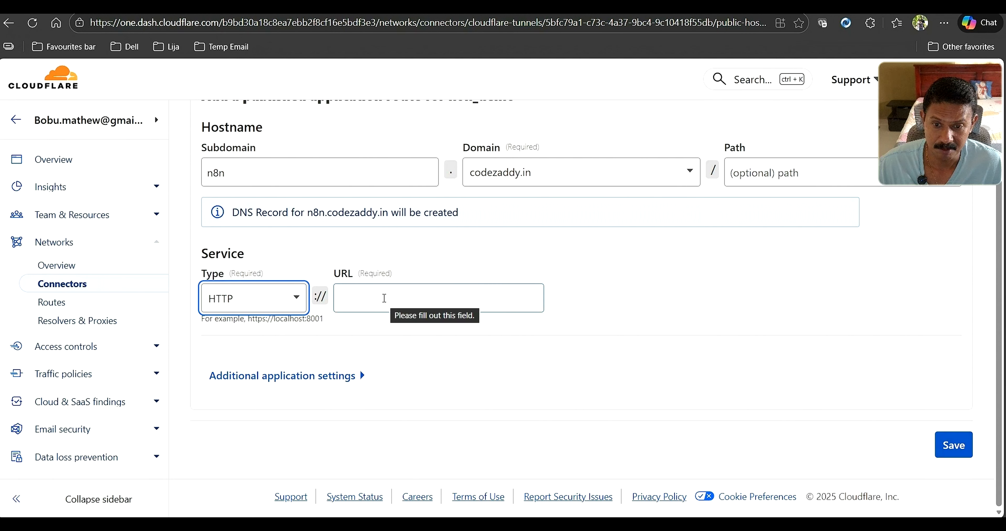
{"action": "left_click", "coordinate": [384, 298]}
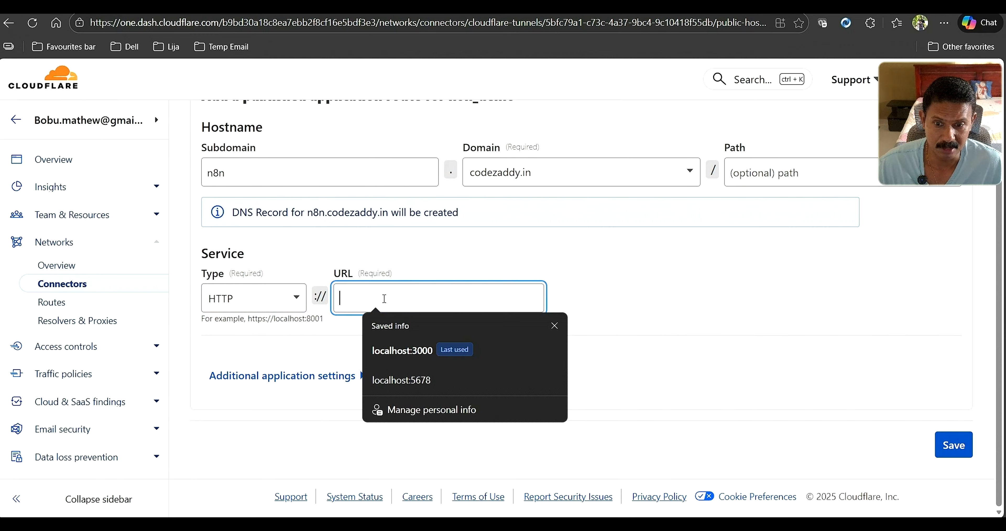
{"action": "left_click", "coordinate": [389, 381]}
{"action": "left_click_drag", "start_coordinate": [407, 299], "coordinate": [339, 300]}
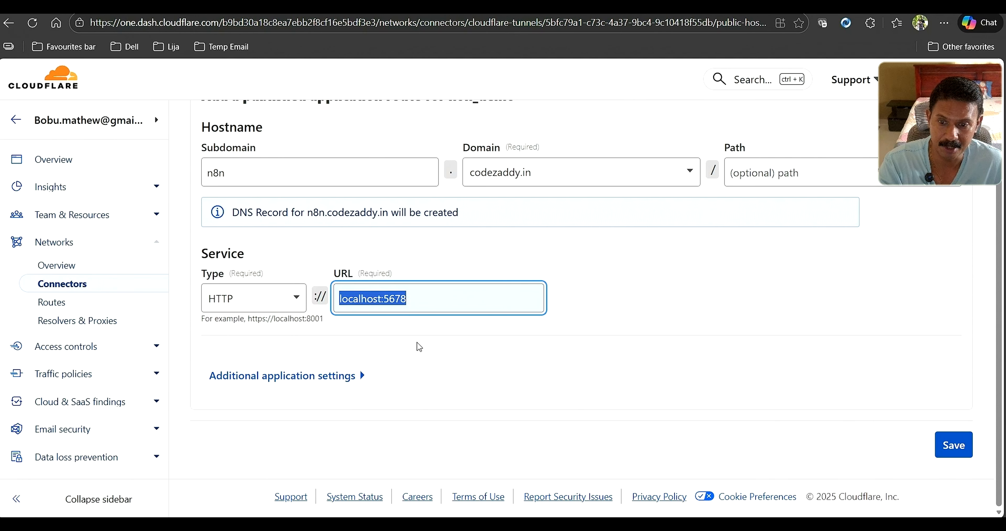
{"action": "left_click", "coordinate": [952, 448]}
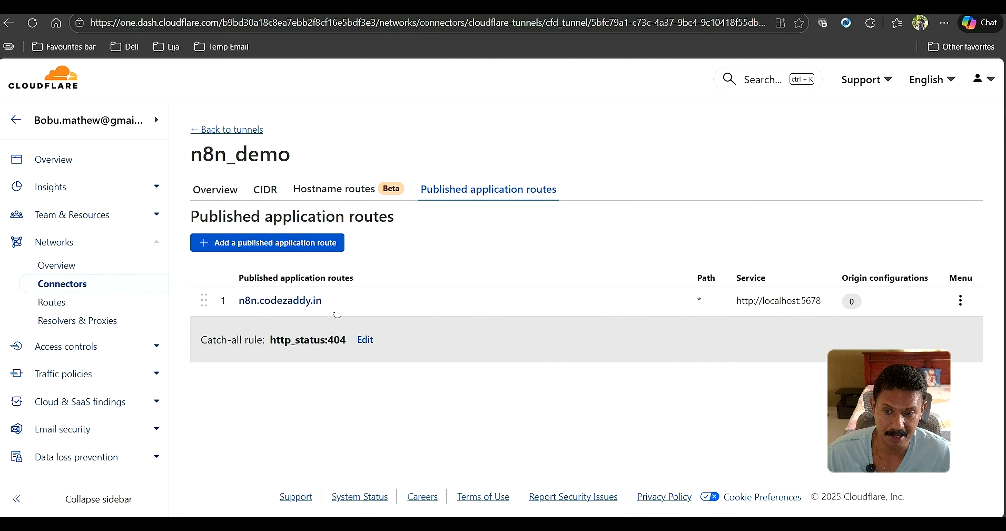
Show the details of the n8n.codezaddy.in route, open its public hostname and highlight the domain in the address
{"action": "left_click", "coordinate": [299, 303]}
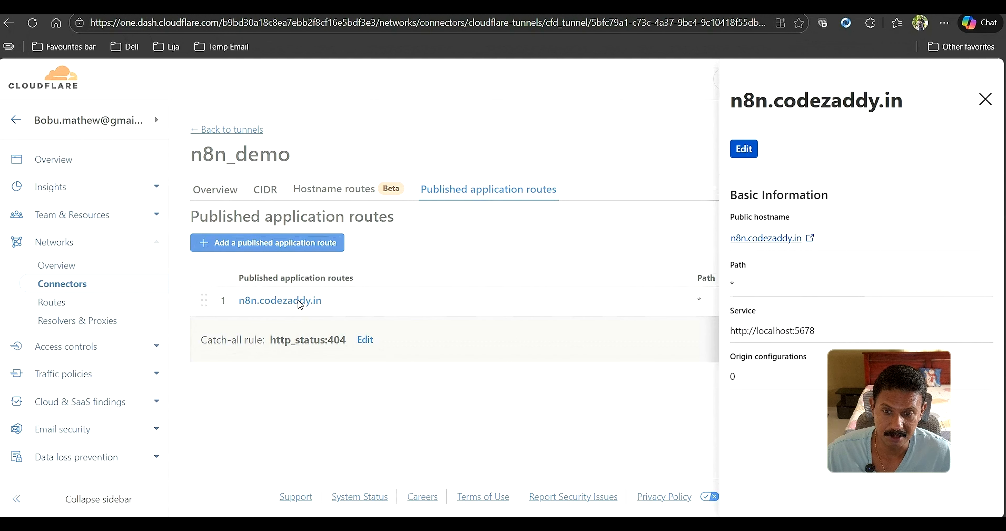
{"action": "left_click", "coordinate": [765, 239]}
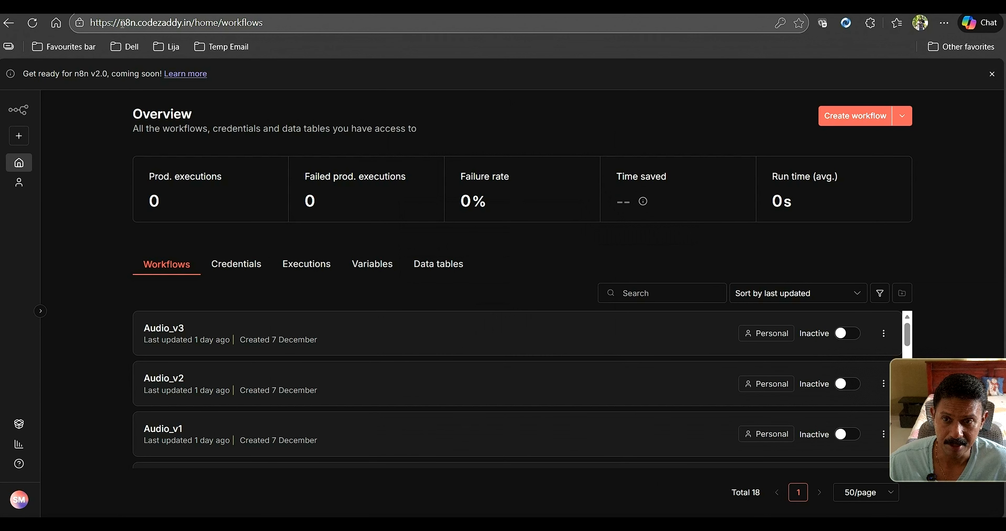
{"action": "left_click_drag", "start_coordinate": [121, 24], "coordinate": [189, 24]}
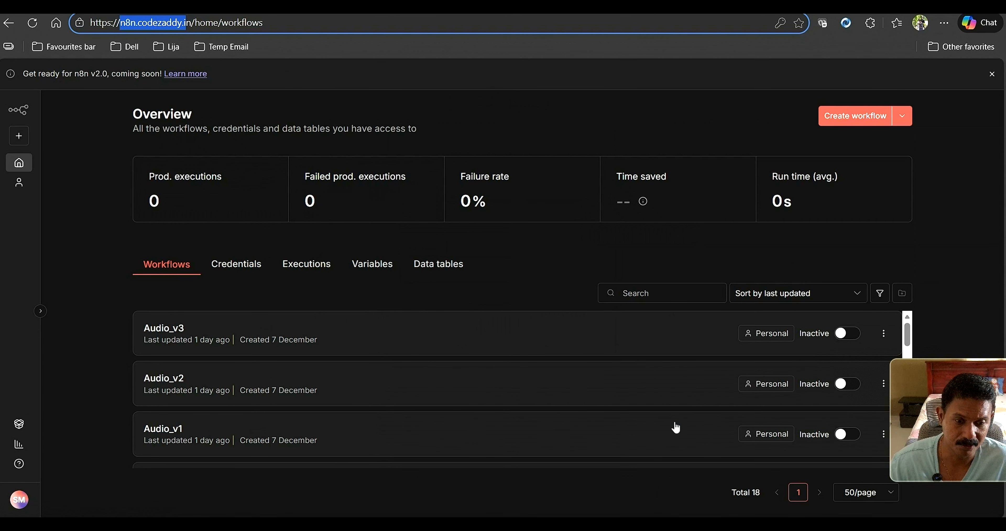
Switch between the localhost:5678 and n8n.codezaddy.in windows to compare n8n at both addresses, highlighting the public domain
{"action": "left_click", "coordinate": [668, 521]}
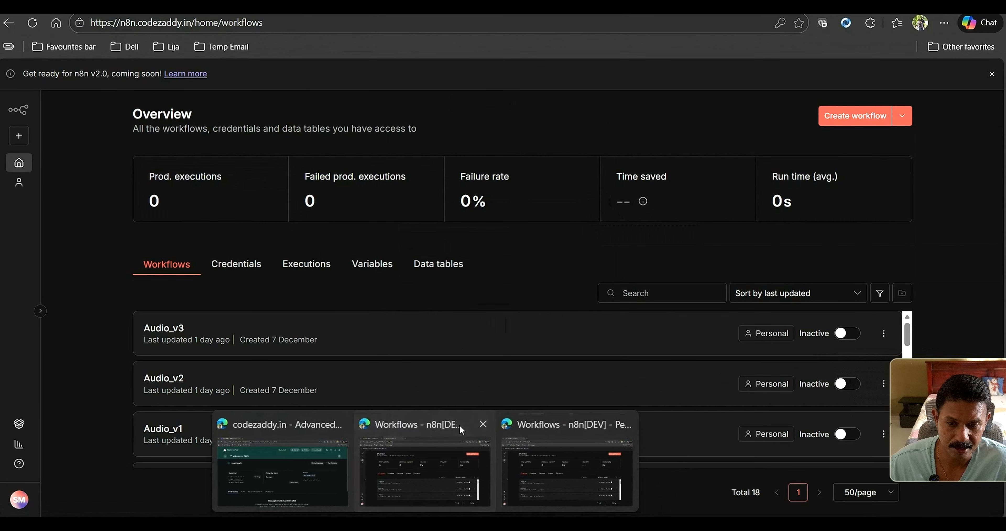
{"action": "left_click", "coordinate": [459, 424]}
{"action": "mouse_move", "coordinate": [426, 522]}
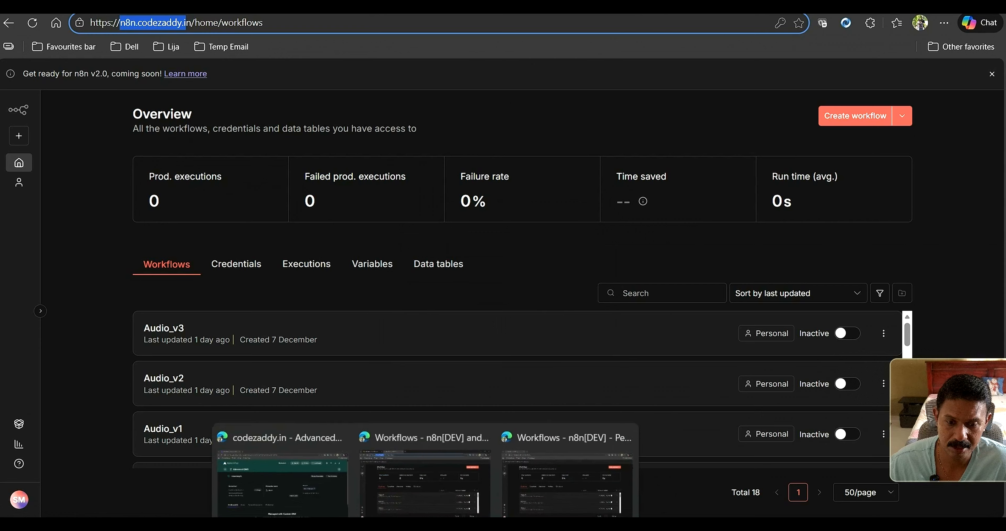
{"action": "left_click", "coordinate": [538, 426]}
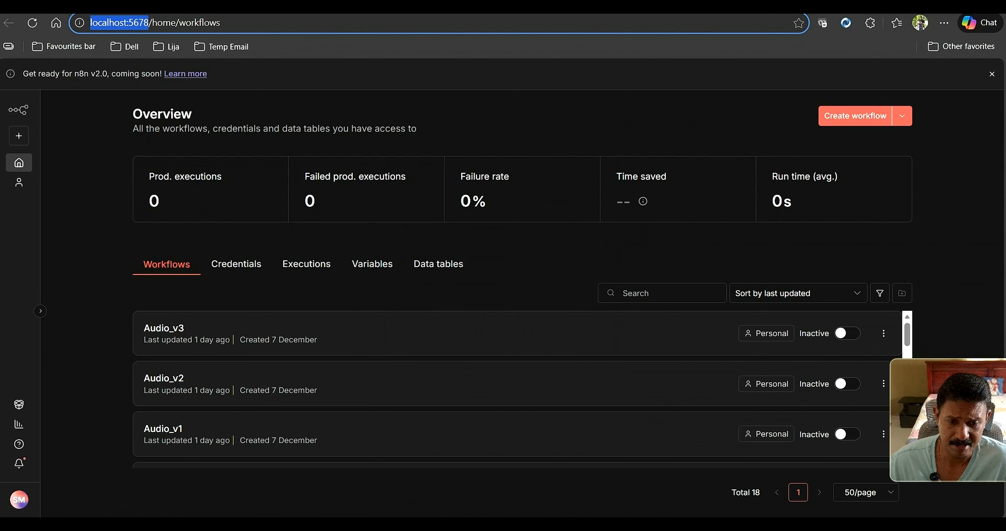
{"action": "left_click", "coordinate": [419, 428]}
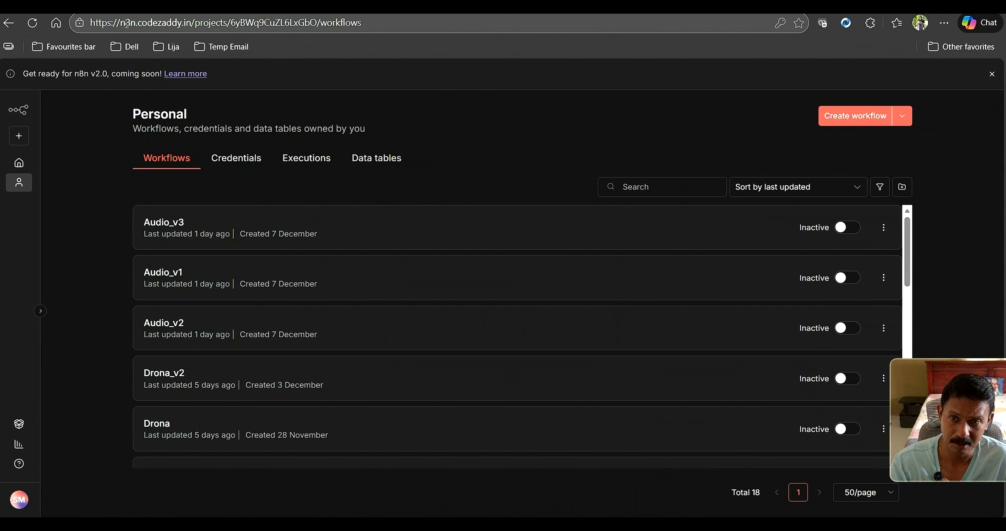
{"action": "left_click_drag", "start_coordinate": [123, 24], "coordinate": [192, 23]}
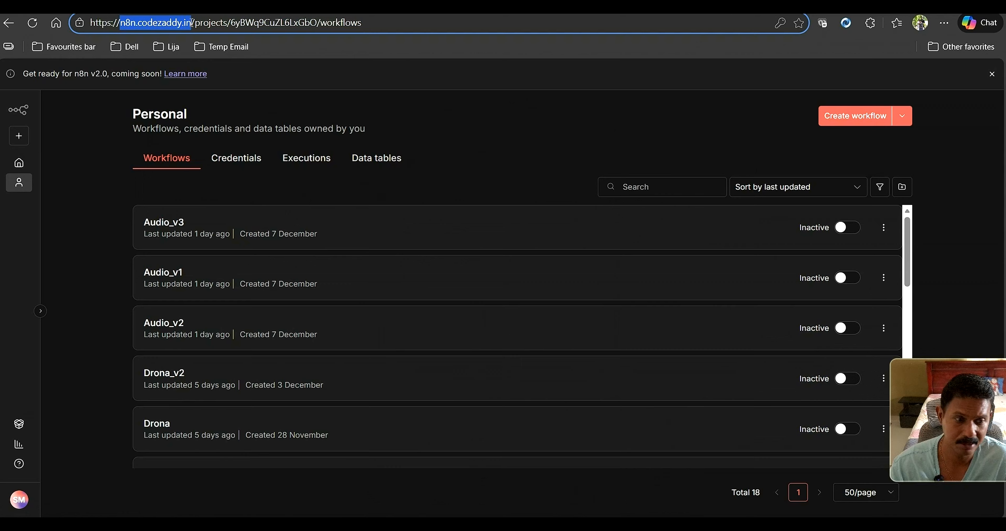
Create a workflow in n8n and add a Webhook trigger as its first node
{"action": "left_click", "coordinate": [843, 118]}
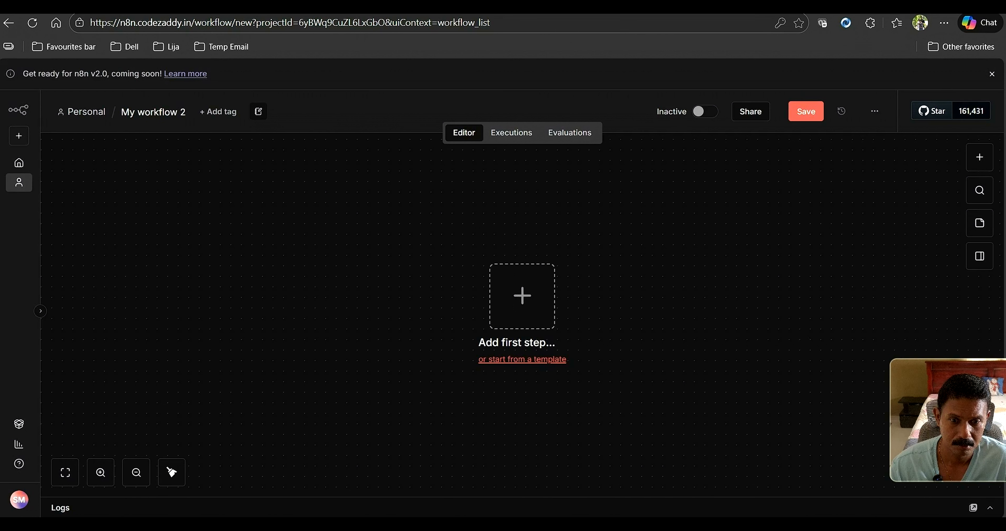
{"action": "left_click", "coordinate": [523, 296]}
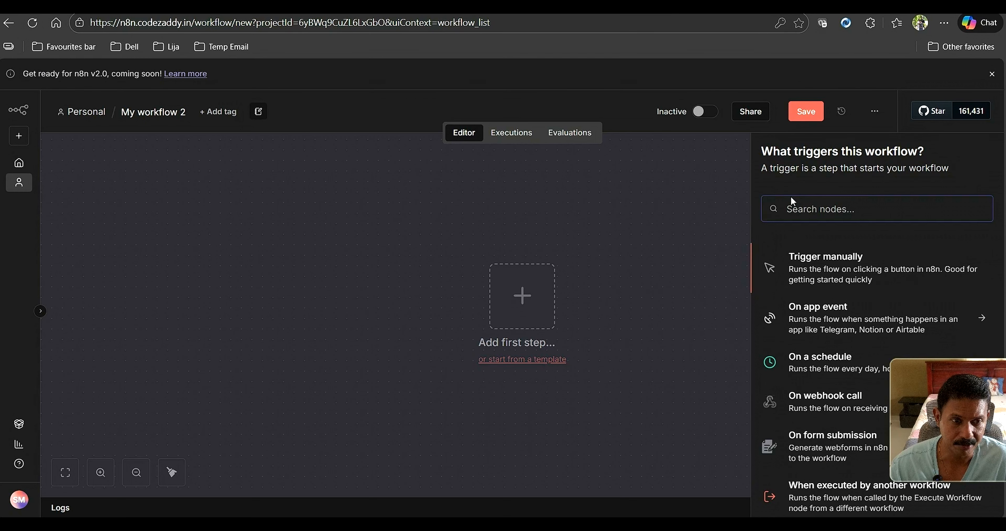
{"action": "type", "text": "we"}
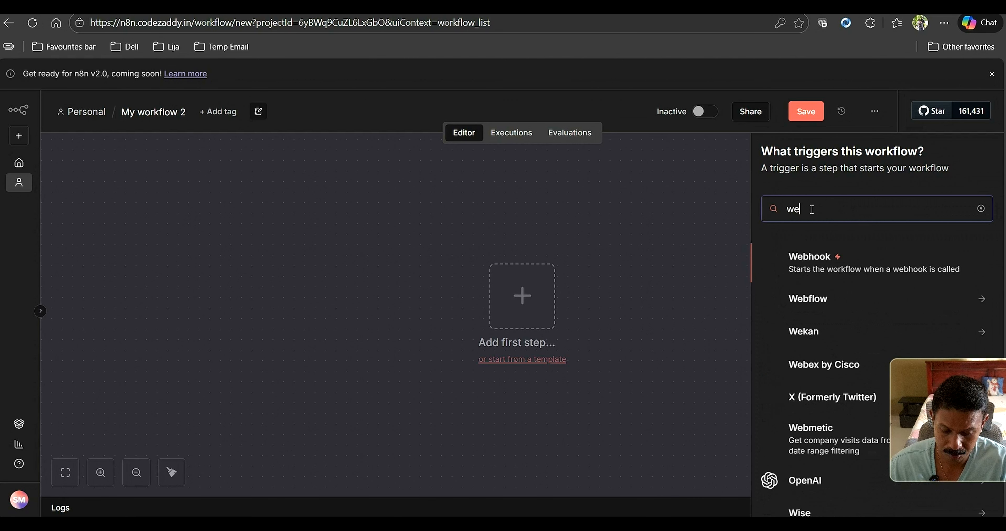
{"action": "type", "text": "bhoo"}
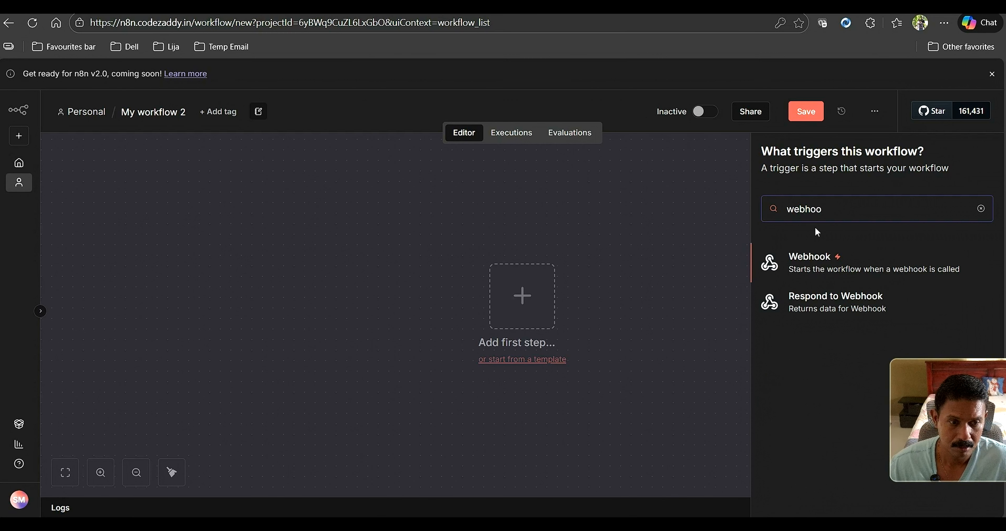
{"action": "left_click", "coordinate": [815, 261]}
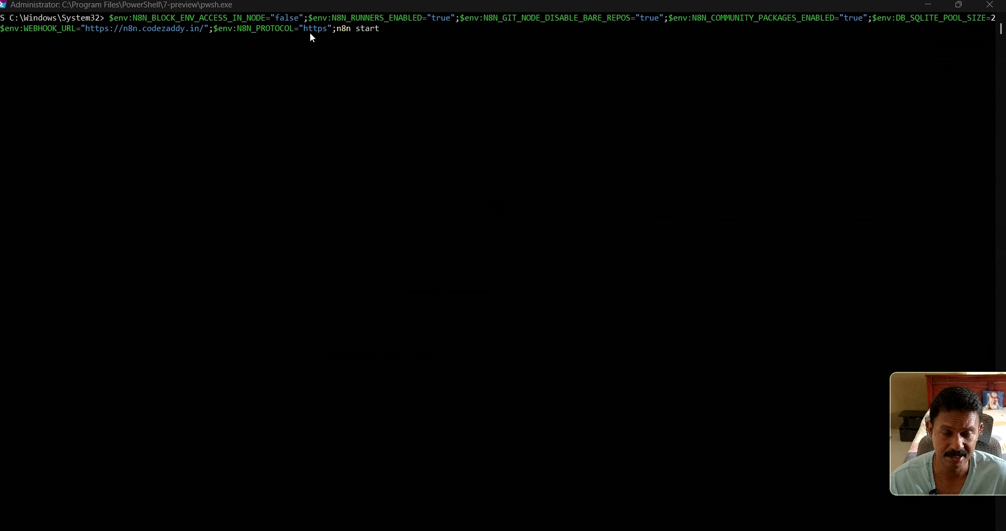
{"action": "left_click", "coordinate": [48, 32]}
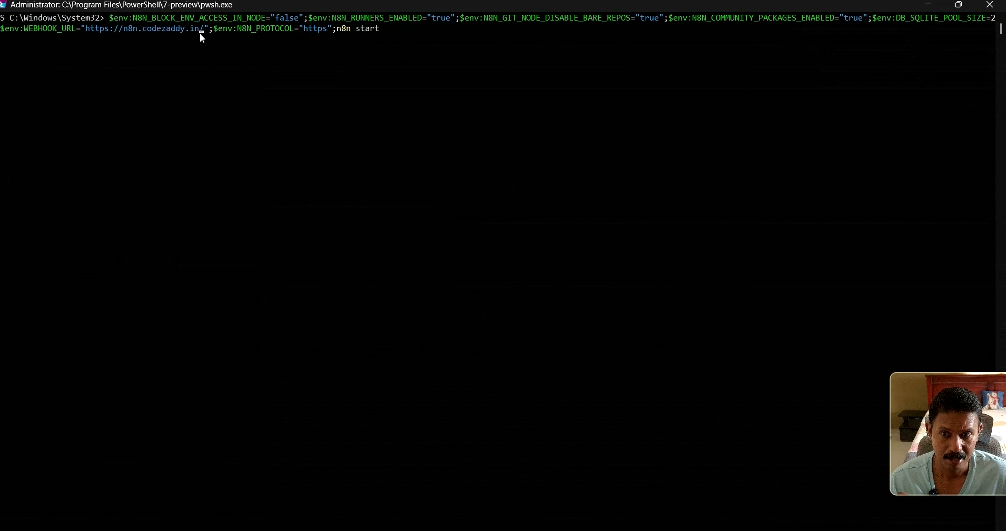
{"action": "key", "text": "alt+Tab"}
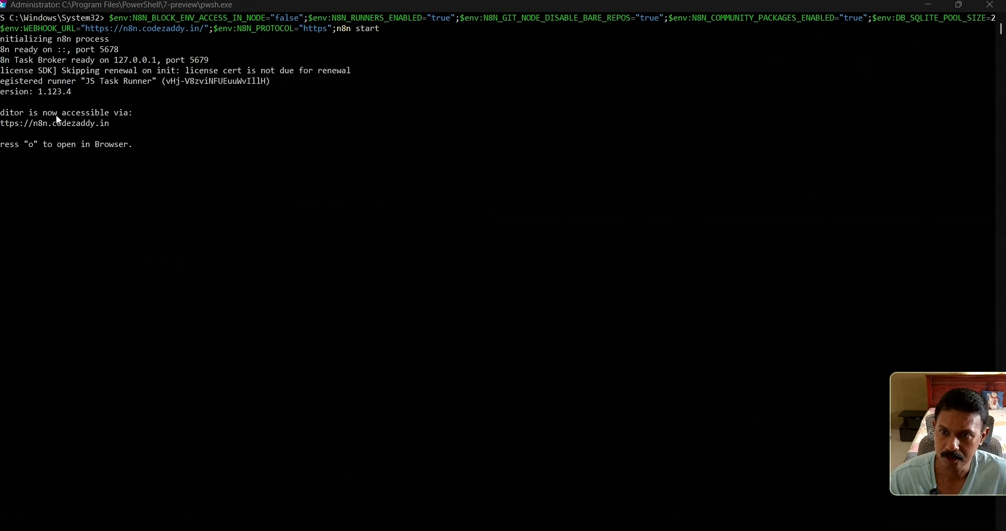
{"action": "key", "text": "o"}
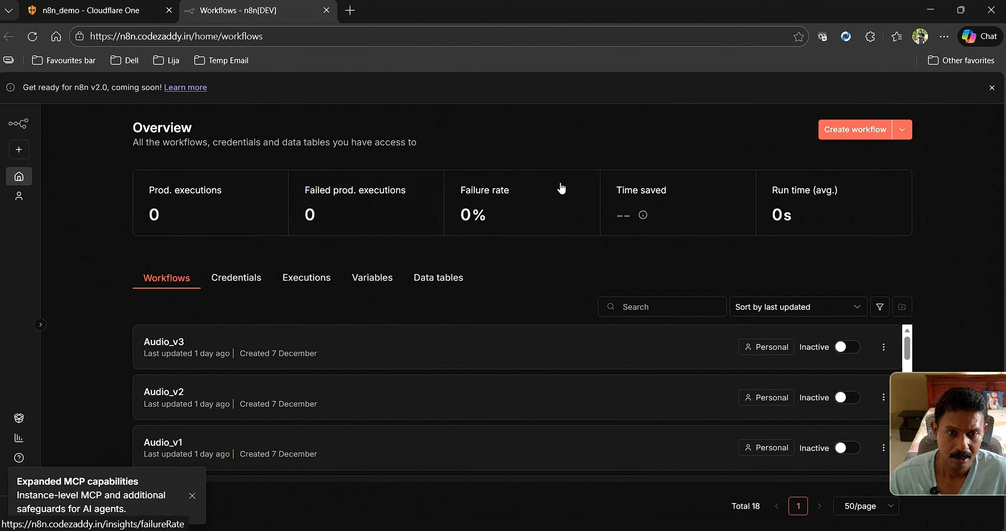
Create a new workflow in the restarted n8n, add a Webhook trigger and highlight the domain in its test URL
{"action": "mouse_move", "coordinate": [643, 214]}
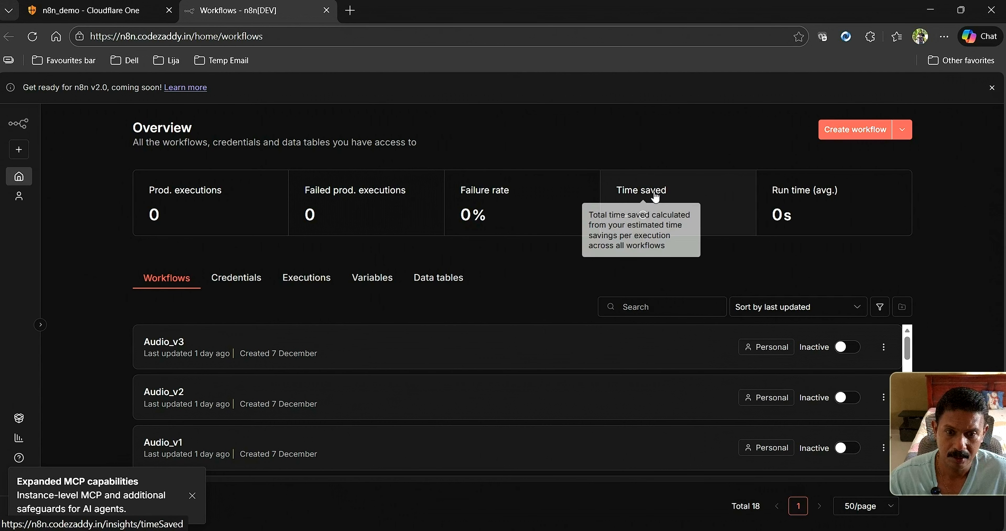
{"action": "left_click", "coordinate": [838, 131]}
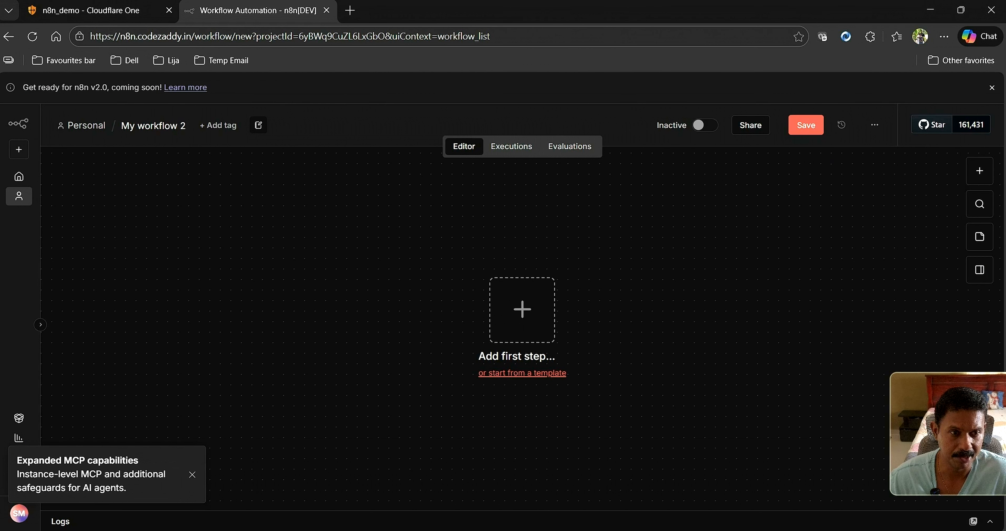
{"action": "left_click", "coordinate": [979, 170]}
{"action": "type", "text": "webh"}
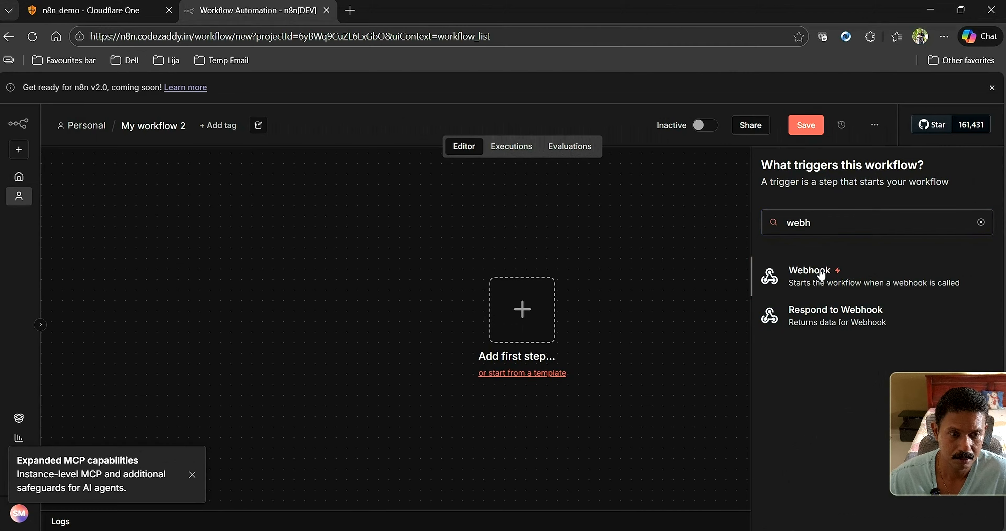
{"action": "left_click", "coordinate": [821, 275]}
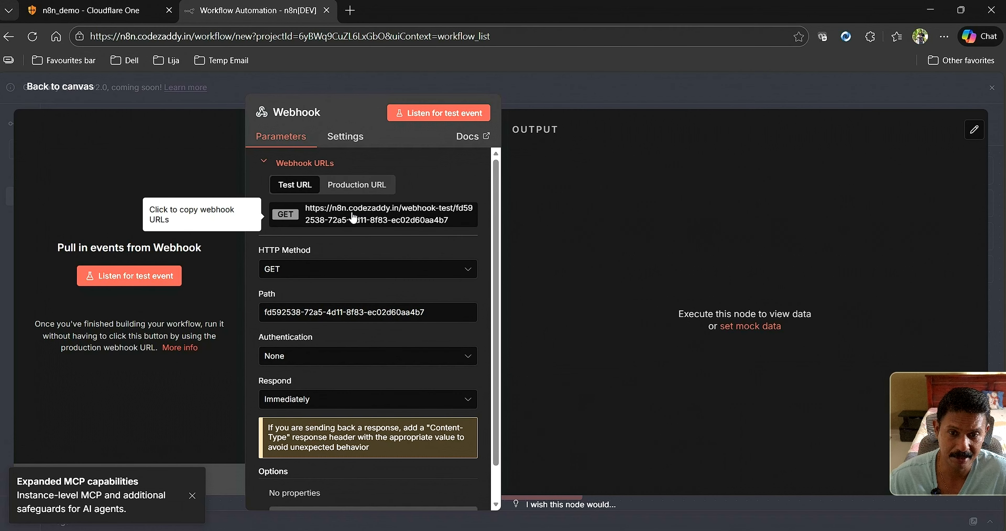
{"action": "left_click_drag", "start_coordinate": [398, 208], "coordinate": [333, 210]}
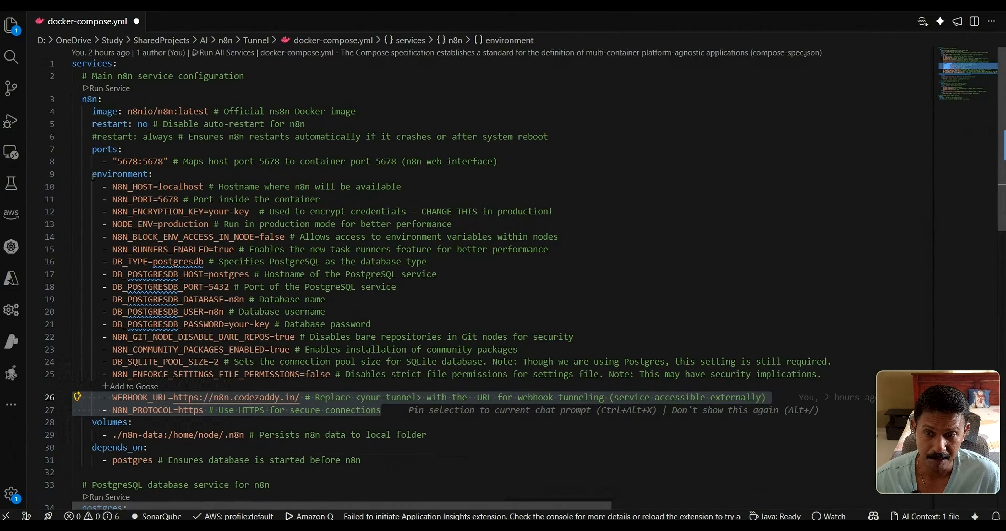
Switch from docker-compose.yml to the Cloudflare dashboard, return to the tunnels list and view the n8n_demo tunnel's summary
{"action": "left_click", "coordinate": [81, 102], "text": "shift"}
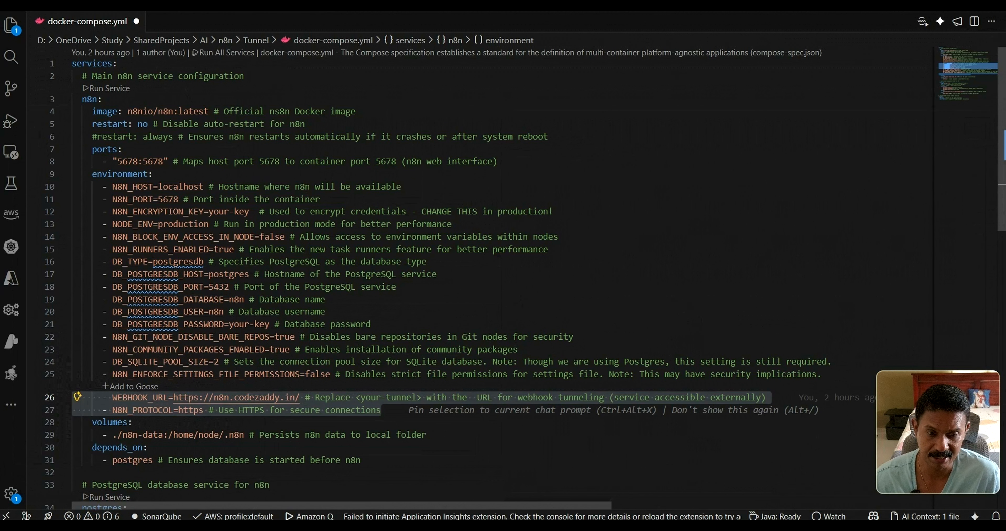
{"action": "key", "text": "alt+Tab"}
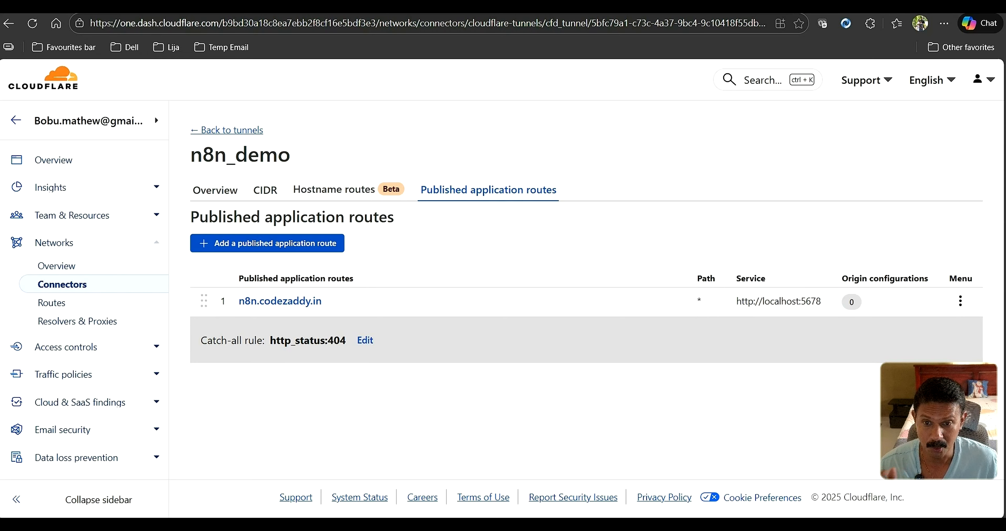
{"action": "left_click", "coordinate": [231, 133]}
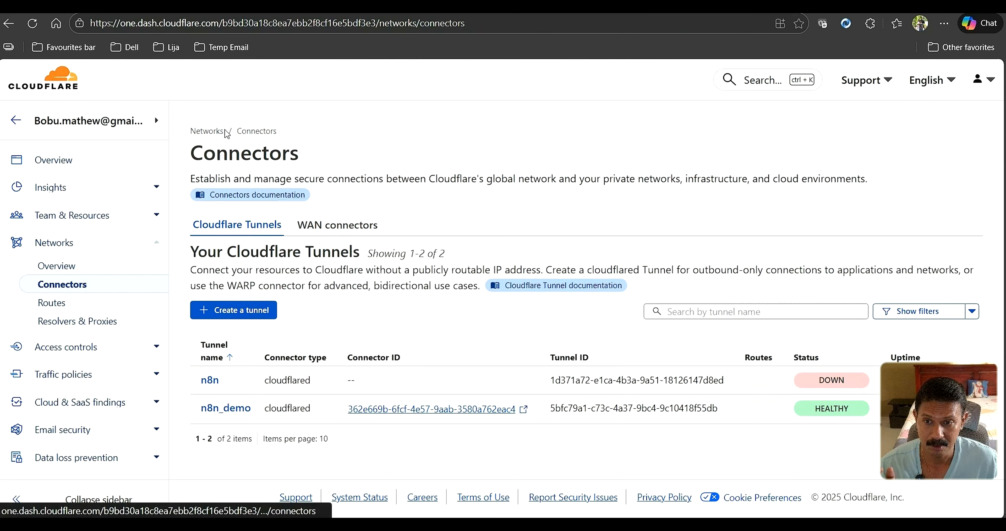
{"action": "left_click", "coordinate": [224, 409]}
{"action": "left_click", "coordinate": [496, 452]}
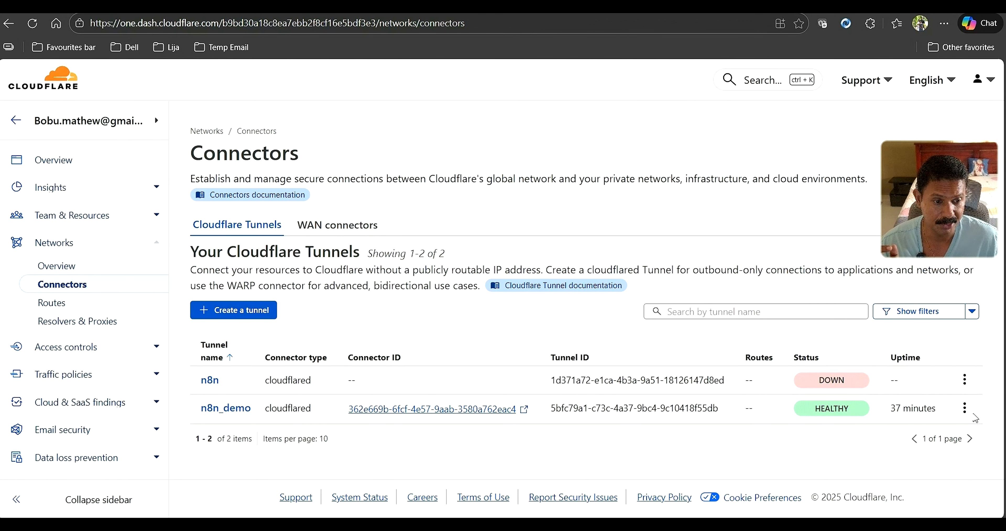
Open the n8n_demo tunnel's configuration and view its published application routes
{"action": "left_click", "coordinate": [965, 408]}
{"action": "left_click", "coordinate": [947, 438]}
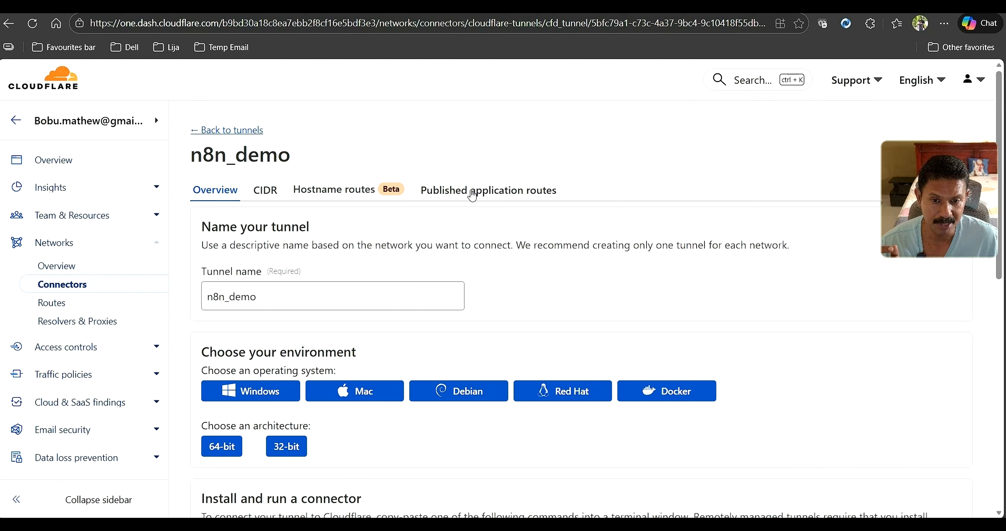
{"action": "left_click", "coordinate": [473, 194]}
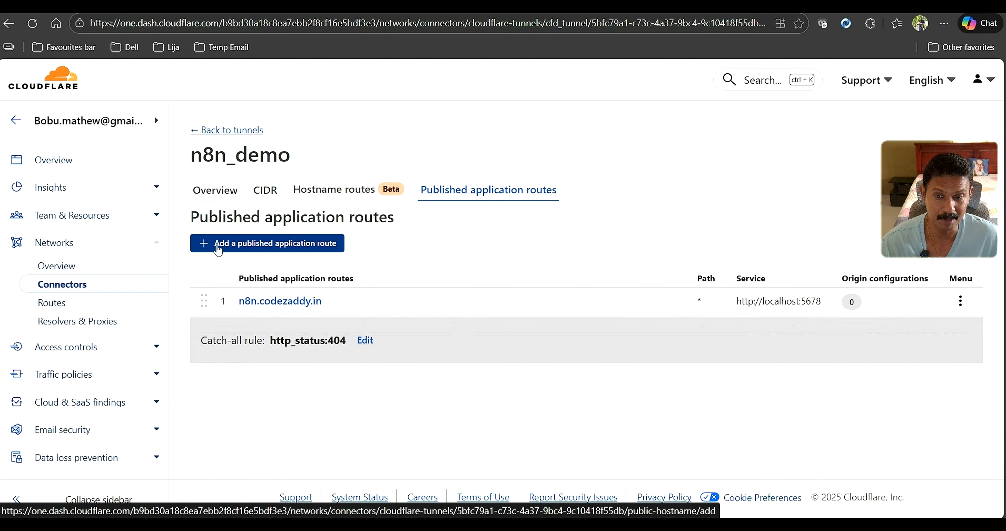
Open a blank published application route form for n8n_demo and look at its domain choices without selecting one
{"action": "left_click", "coordinate": [219, 250]}
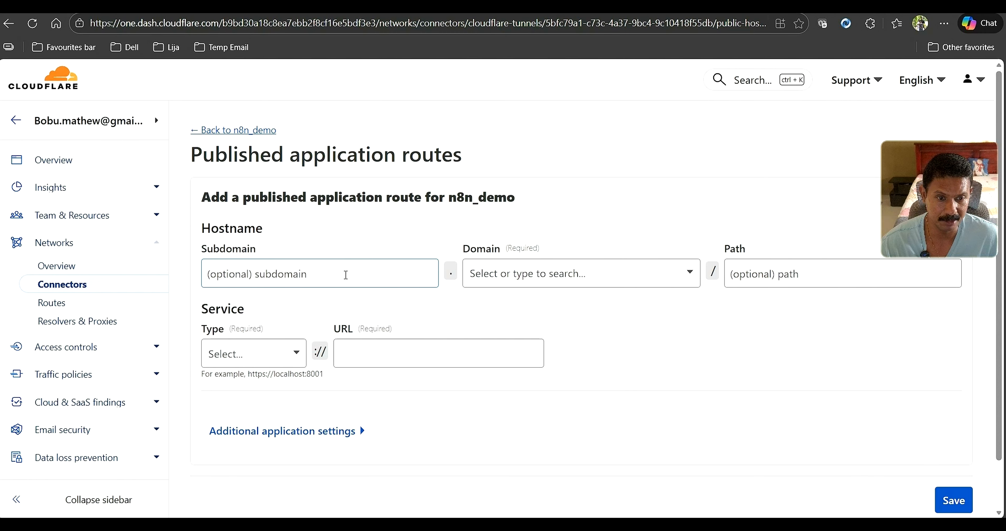
{"action": "left_click", "coordinate": [675, 275]}
{"action": "left_click", "coordinate": [675, 277]}
{"action": "left_click", "coordinate": [503, 388]}
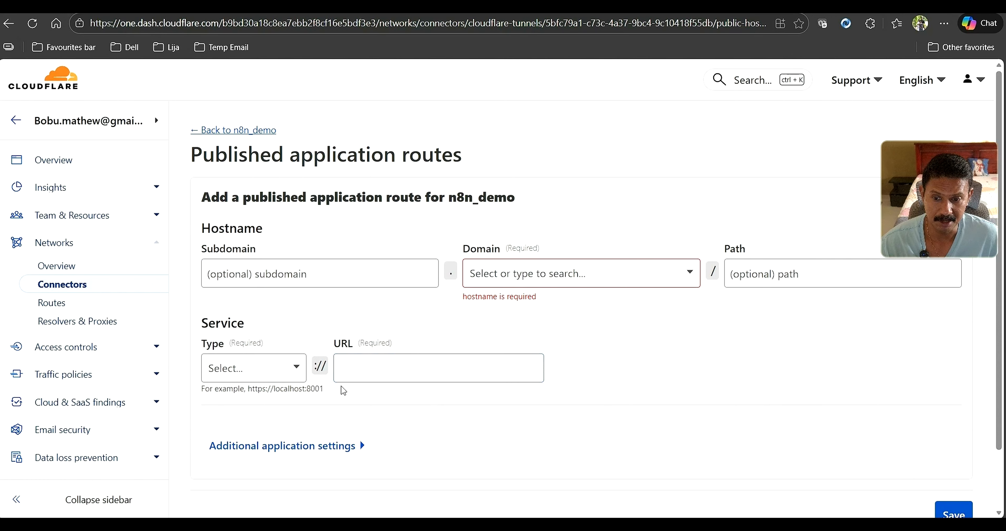